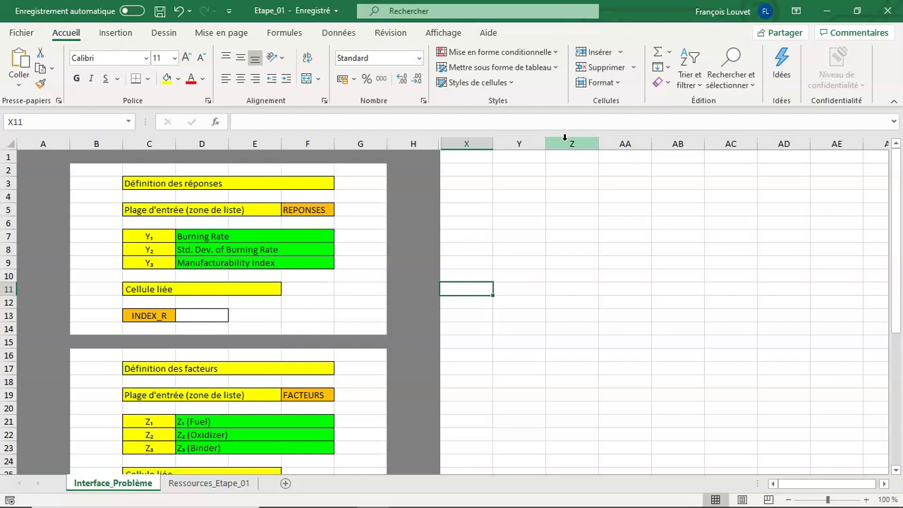
- Switch to the Ressources_Etape_01 sheet
{"action": "left_click", "coordinate": [202, 486]}
{"action": "scroll", "coordinate": [296, 418], "scroll_direction": "up", "scroll_amount": 8}
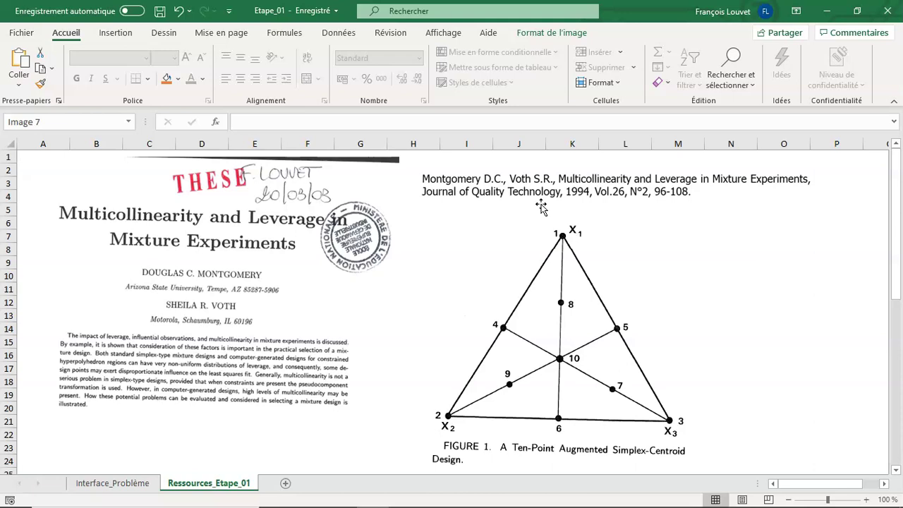
- Scroll through Figures 3–5 and deselect the contour image, then return to Interface_Problème
{"action": "left_click", "coordinate": [526, 223]}
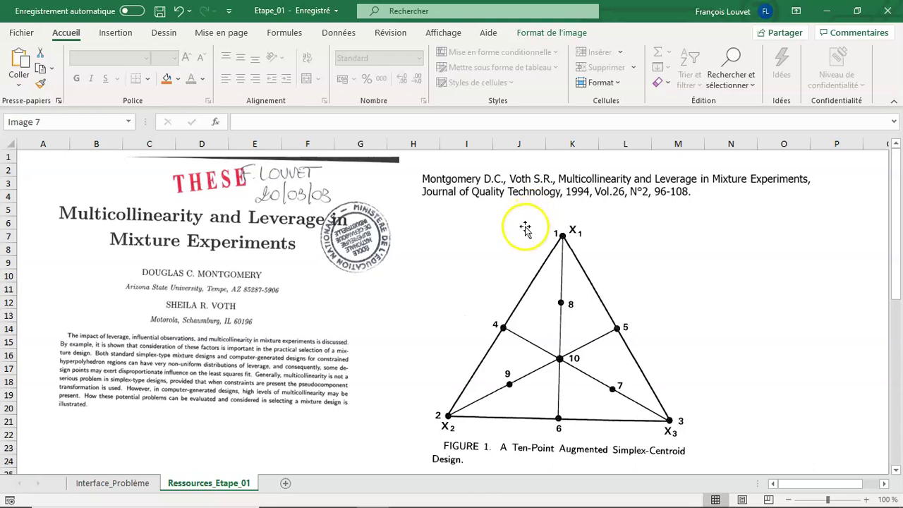
{"action": "scroll", "coordinate": [522, 225], "scroll_direction": "down", "scroll_amount": 4}
{"action": "scroll", "coordinate": [523, 225], "scroll_direction": "down", "scroll_amount": 3}
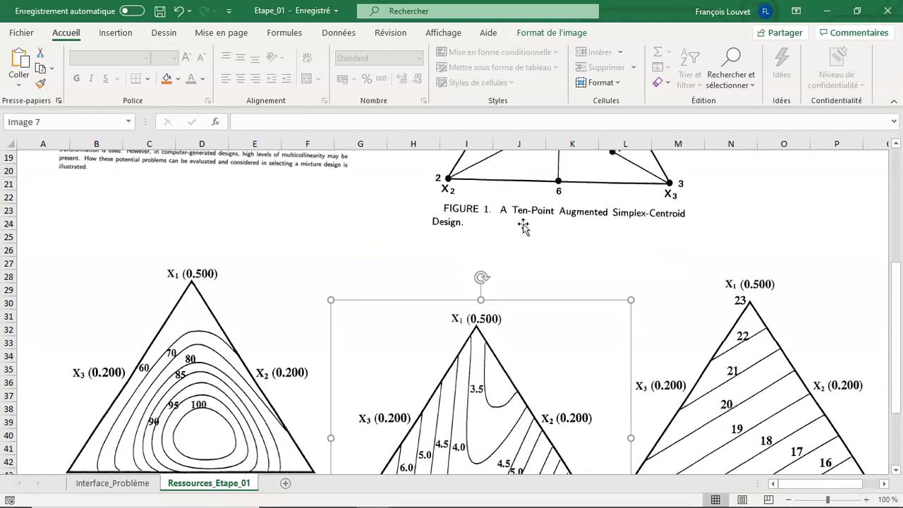
{"action": "scroll", "coordinate": [522, 224], "scroll_direction": "down", "scroll_amount": 1}
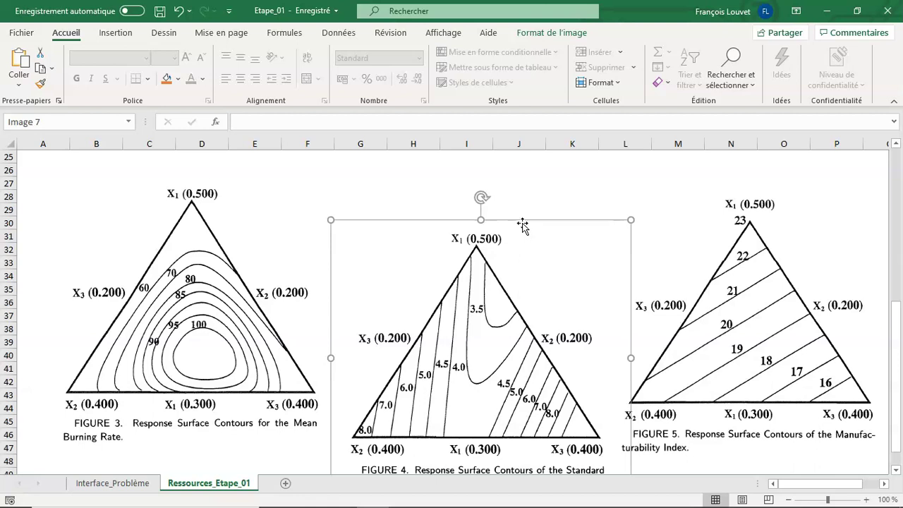
{"action": "scroll", "coordinate": [525, 226], "scroll_direction": "down", "scroll_amount": 1}
{"action": "scroll", "coordinate": [523, 225], "scroll_direction": "down", "scroll_amount": 1}
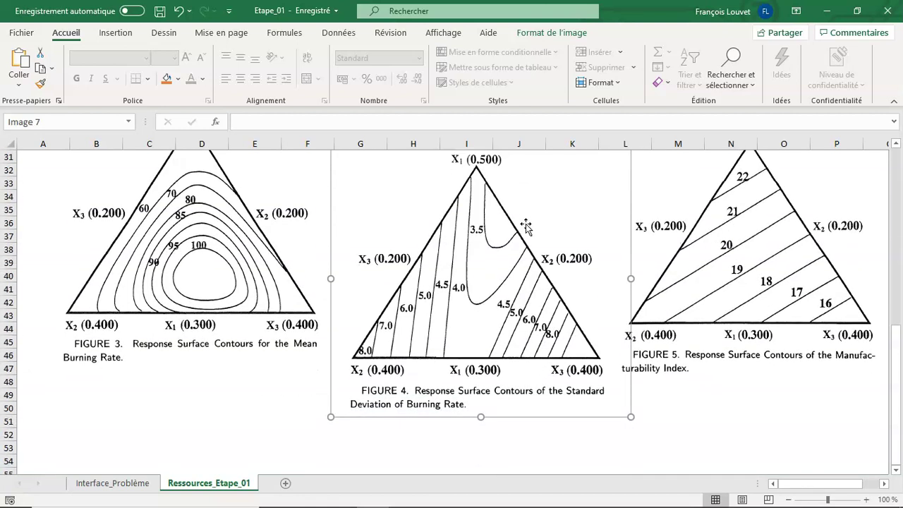
{"action": "left_click", "coordinate": [732, 409]}
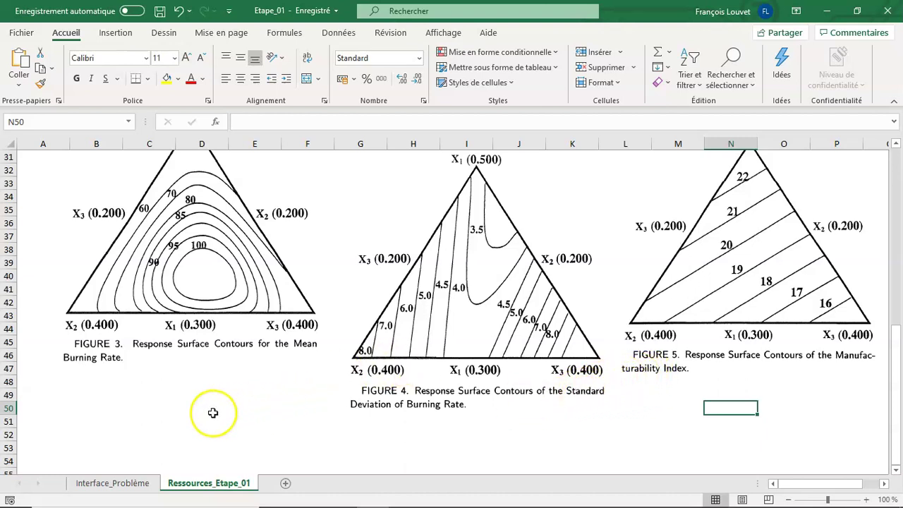
{"action": "left_click", "coordinate": [131, 483]}
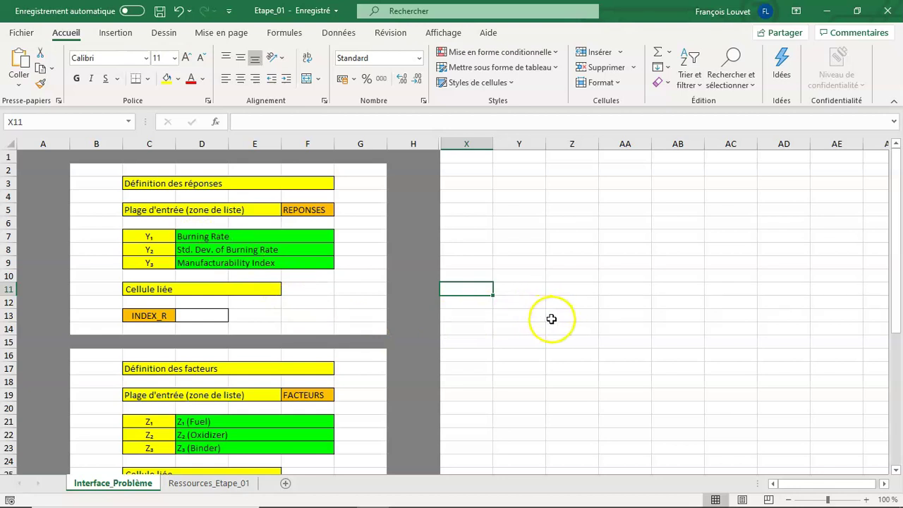
- Zoom Interface_Problème to 130% and inspect the response names in D7 and D9
{"action": "scroll", "coordinate": [522, 323], "scroll_direction": "up", "scroll_amount": 1}
{"action": "scroll", "coordinate": [522, 322], "scroll_direction": "up", "scroll_amount": 1}
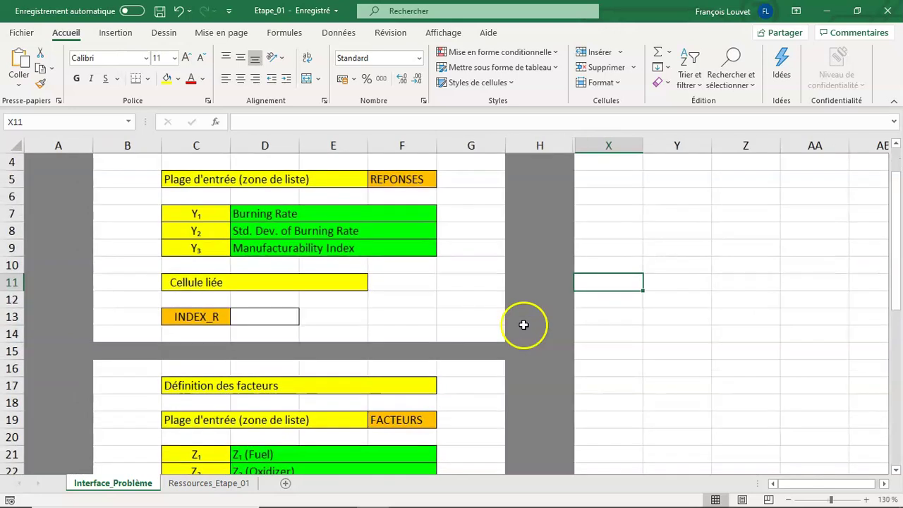
{"action": "scroll", "coordinate": [222, 227], "scroll_direction": "up", "scroll_amount": 1}
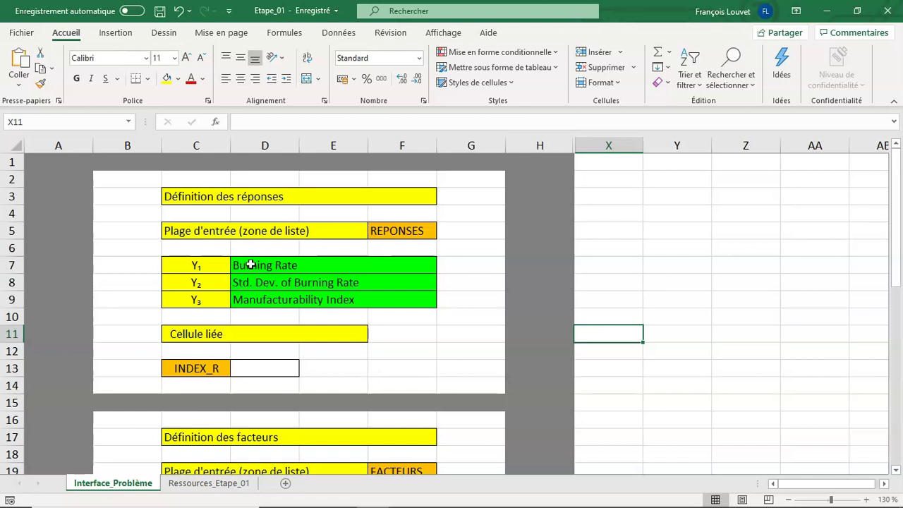
{"action": "left_click", "coordinate": [254, 266]}
{"action": "left_click", "coordinate": [251, 299]}
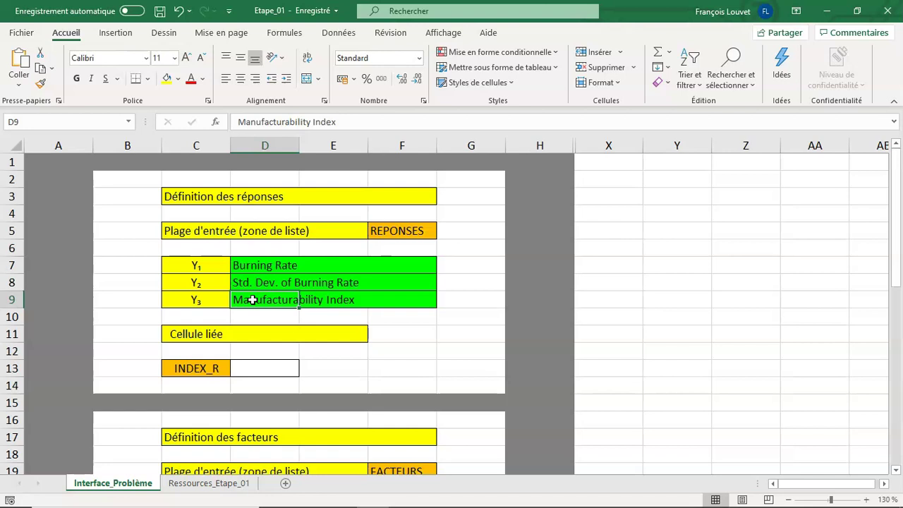
{"action": "scroll", "coordinate": [271, 294], "scroll_direction": "down", "scroll_amount": 2}
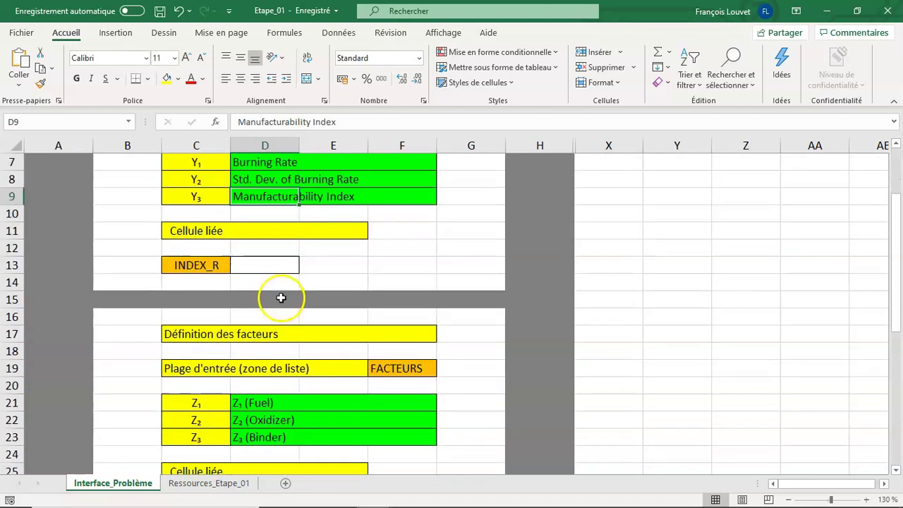
{"action": "scroll", "coordinate": [281, 297], "scroll_direction": "down", "scroll_amount": 2}
{"action": "scroll", "coordinate": [283, 296], "scroll_direction": "down", "scroll_amount": 1}
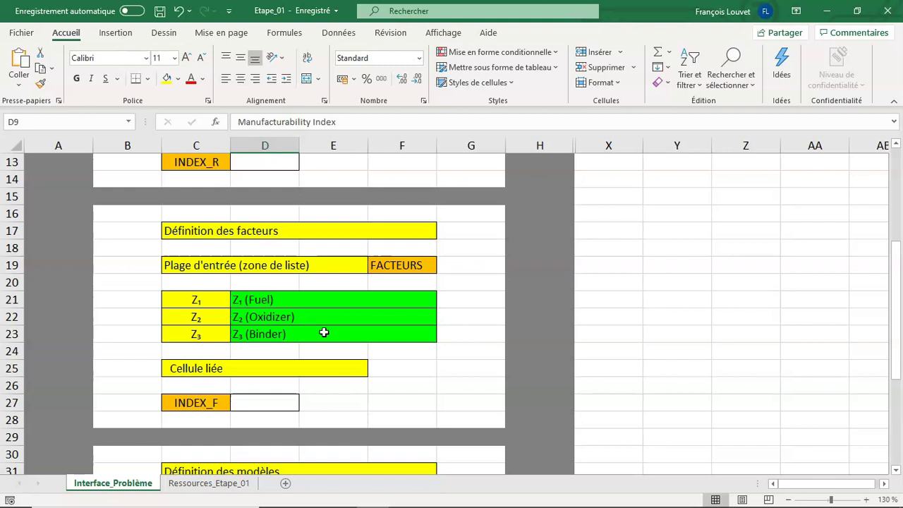
{"action": "scroll", "coordinate": [330, 296], "scroll_direction": "up", "scroll_amount": 3}
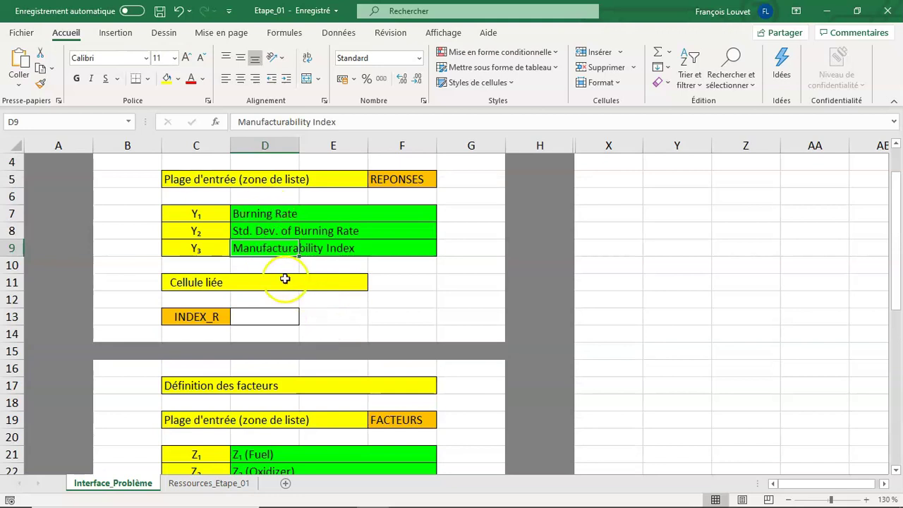
{"action": "scroll", "coordinate": [287, 280], "scroll_direction": "down", "scroll_amount": 1}
{"action": "scroll", "coordinate": [285, 279], "scroll_direction": "down", "scroll_amount": 2}
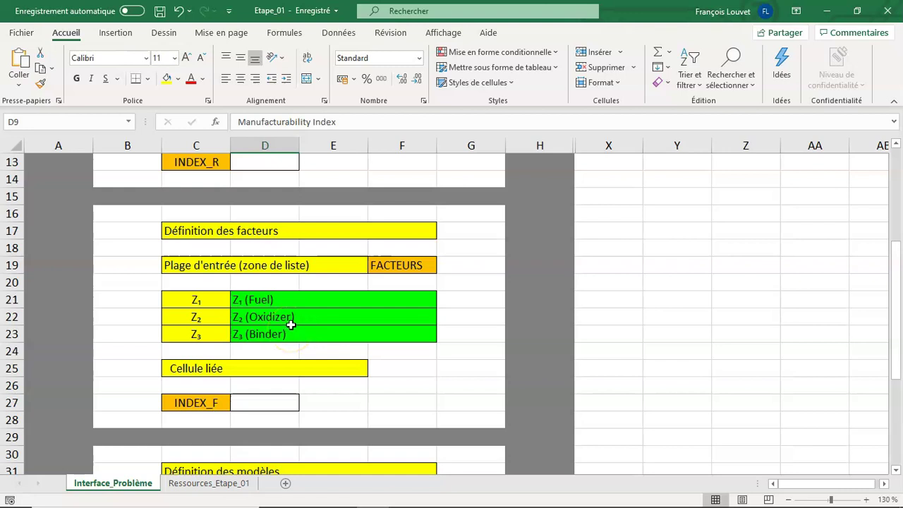
{"action": "scroll", "coordinate": [293, 321], "scroll_direction": "down", "scroll_amount": 4}
{"action": "scroll", "coordinate": [298, 315], "scroll_direction": "down", "scroll_amount": 1}
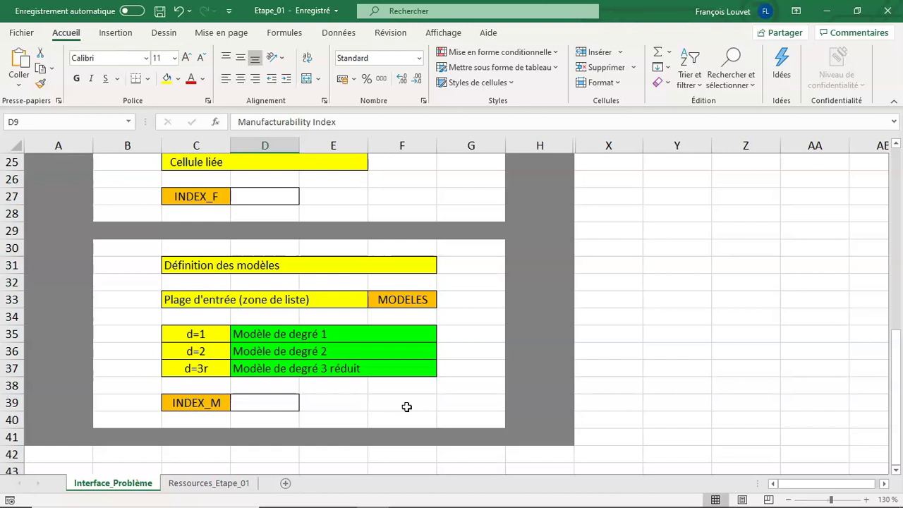
{"action": "scroll", "coordinate": [500, 337], "scroll_direction": "up", "scroll_amount": 4}
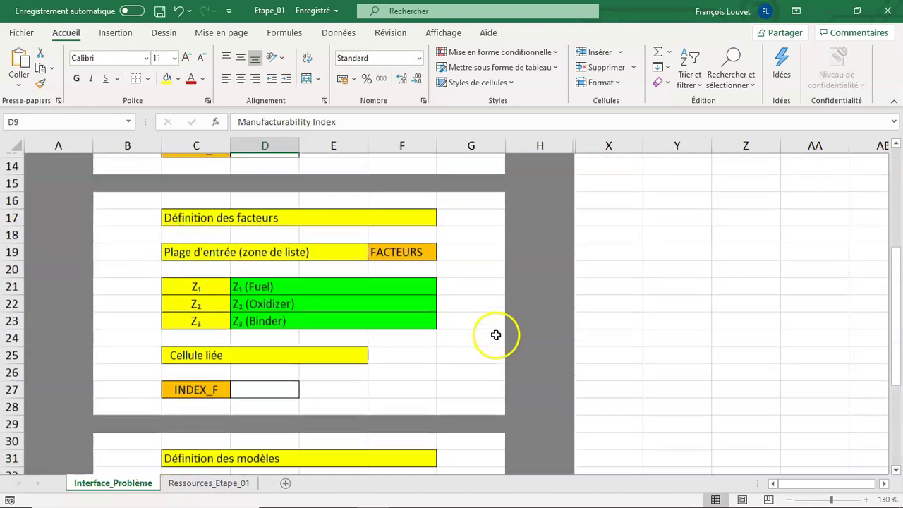
{"action": "scroll", "coordinate": [494, 335], "scroll_direction": "up", "scroll_amount": 3}
{"action": "scroll", "coordinate": [493, 333], "scroll_direction": "up", "scroll_amount": 1}
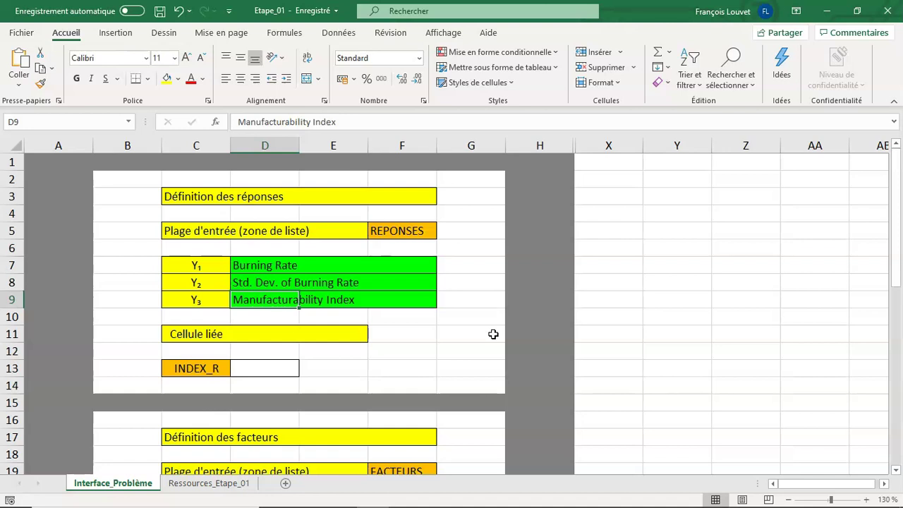
- Check the REPONSES and INDEX_R labels, then select response names D7:D9
{"action": "left_click", "coordinate": [427, 230]}
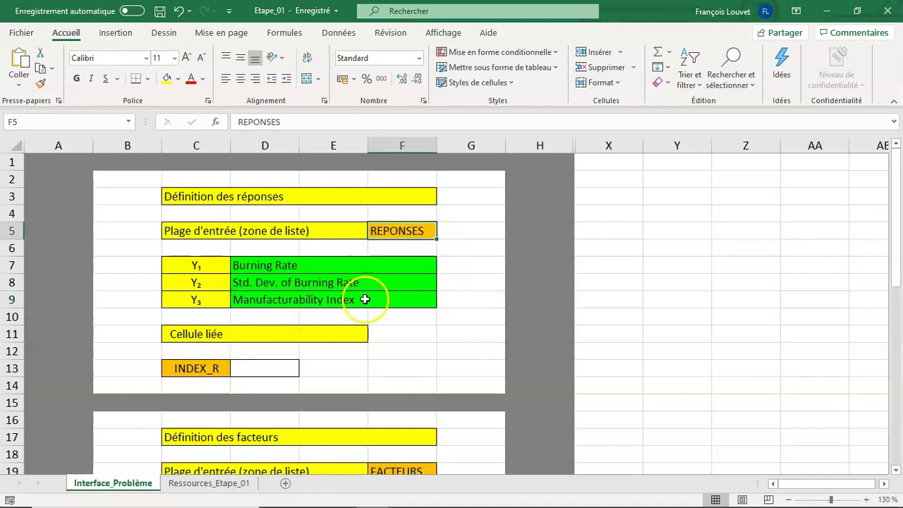
{"action": "left_click", "coordinate": [215, 371]}
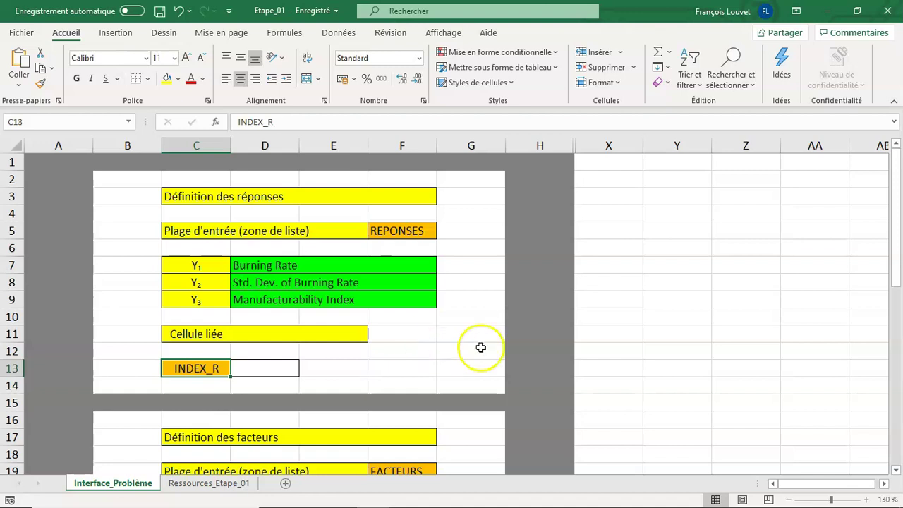
{"action": "mouse_move", "coordinate": [269, 271]}
{"action": "left_mouse_down"}
{"action": "mouse_move", "coordinate": [314, 281]}
{"action": "mouse_move", "coordinate": [399, 275]}
{"action": "left_mouse_up"}
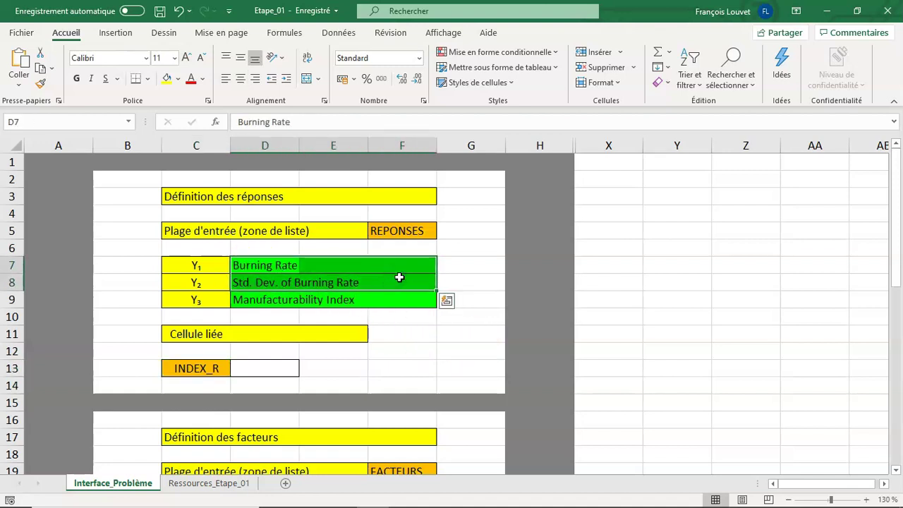
{"action": "scroll", "coordinate": [399, 277], "scroll_direction": "down", "scroll_amount": 3}
{"action": "scroll", "coordinate": [401, 271], "scroll_direction": "down", "scroll_amount": 2}
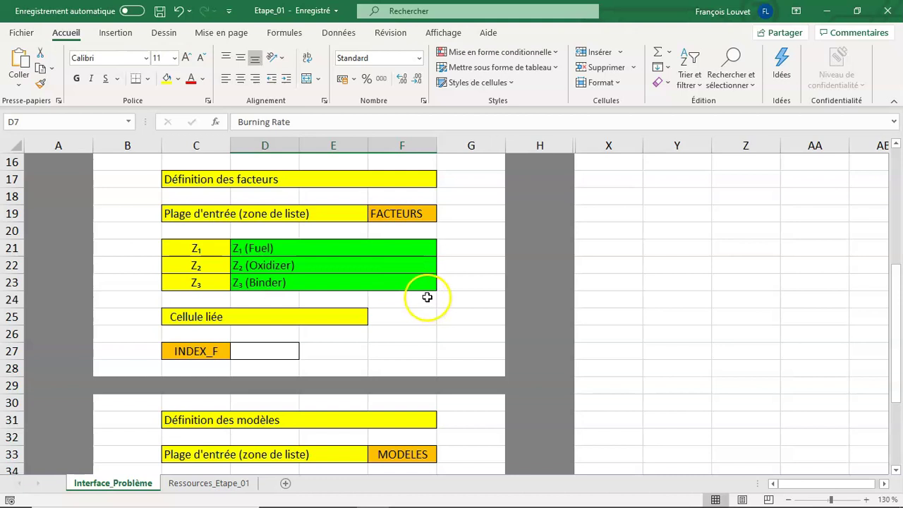
{"action": "scroll", "coordinate": [457, 296], "scroll_direction": "up", "scroll_amount": 2}
{"action": "scroll", "coordinate": [452, 296], "scroll_direction": "up", "scroll_amount": 3}
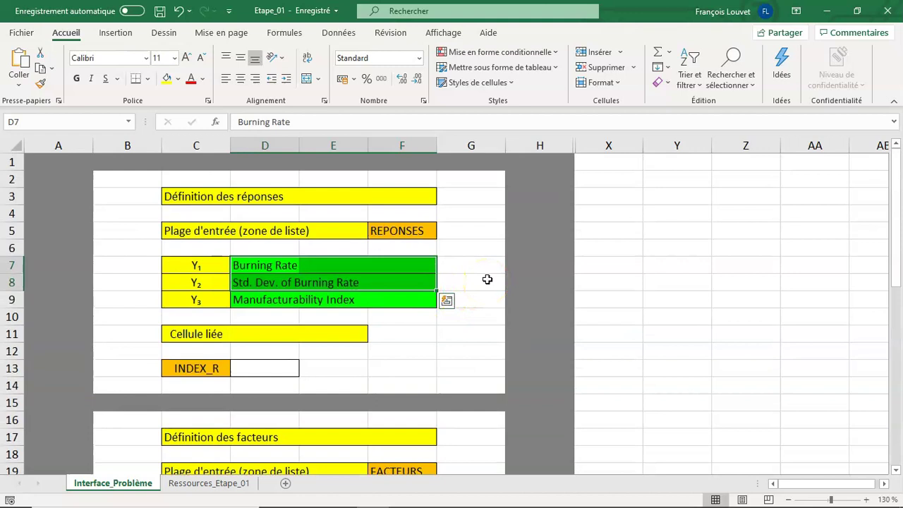
{"action": "left_click", "coordinate": [275, 264]}
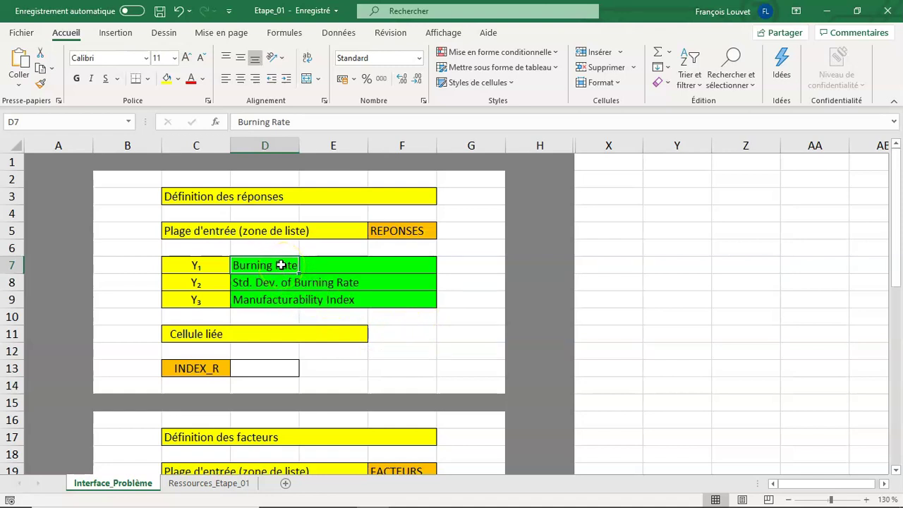
{"action": "mouse_move", "coordinate": [281, 265]}
{"action": "left_mouse_down"}
{"action": "mouse_move", "coordinate": [275, 294]}
{"action": "mouse_move", "coordinate": [265, 297]}
{"action": "left_mouse_up"}
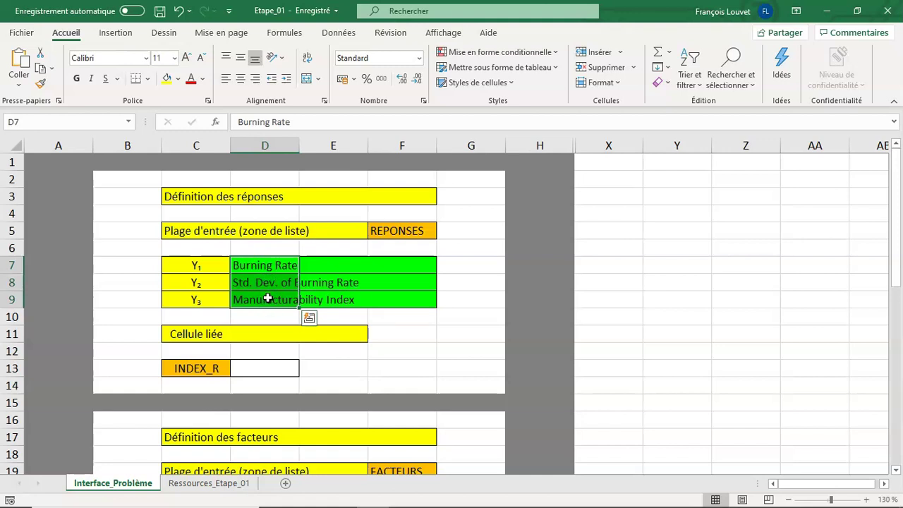
- Show the Formules ribbon with its Définir un nom command
{"action": "left_click", "coordinate": [282, 36]}
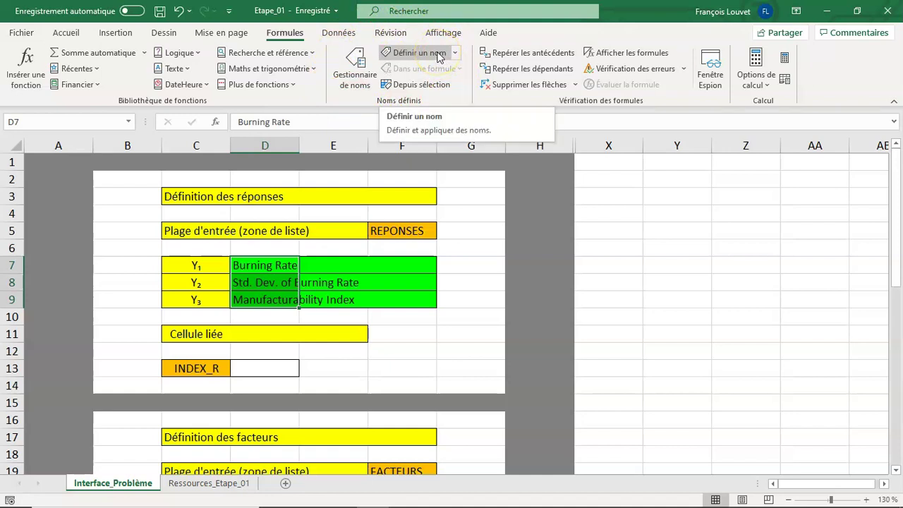
- Name D7:D9 REPONSES with workbook (Classeur) scope
{"action": "left_click", "coordinate": [439, 56]}
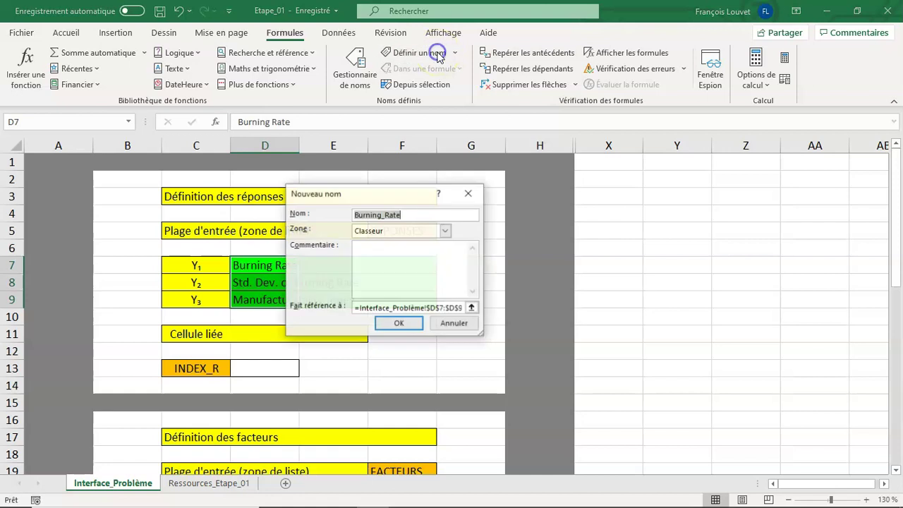
{"action": "left_click_drag", "start_coordinate": [397, 200], "coordinate": [538, 132]}
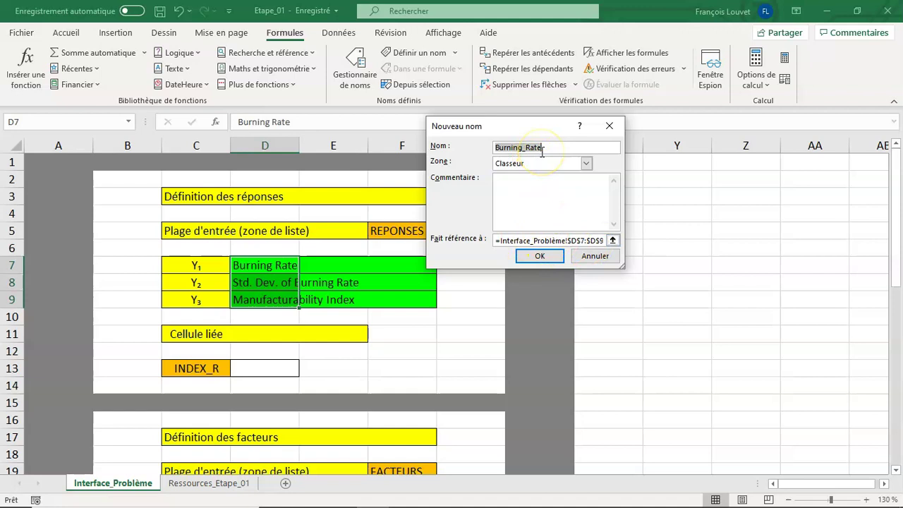
{"action": "type", "text": "REPONSES"}
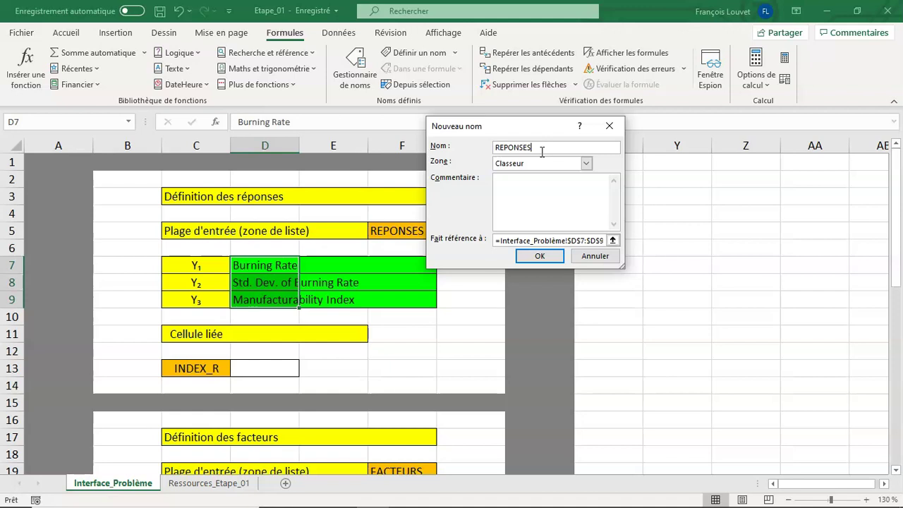
{"action": "left_click", "coordinate": [550, 256]}
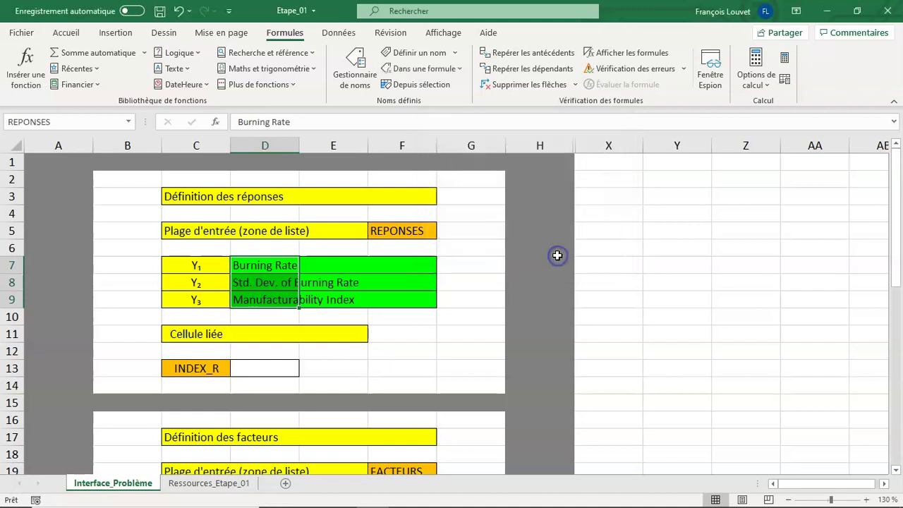
- Give cell D13 the workbook-scoped name INDEX_R
{"action": "left_click", "coordinate": [271, 372]}
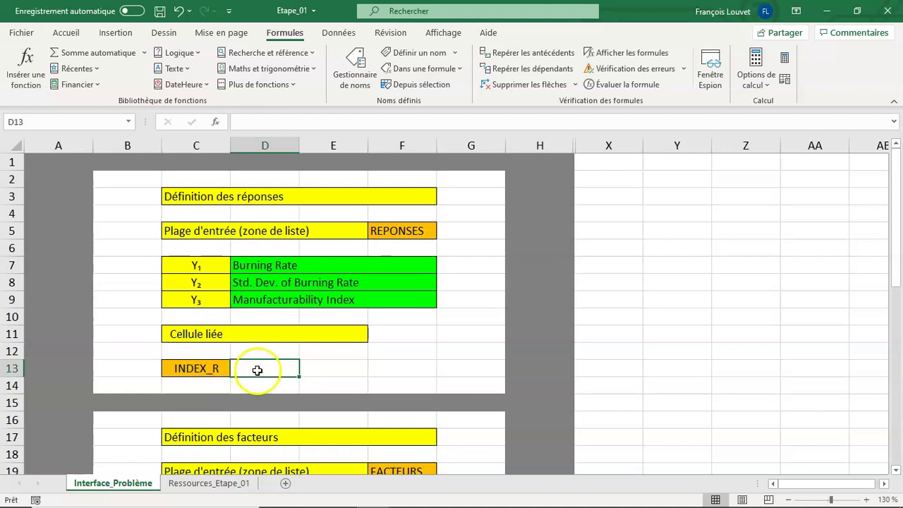
{"action": "left_click", "coordinate": [405, 53]}
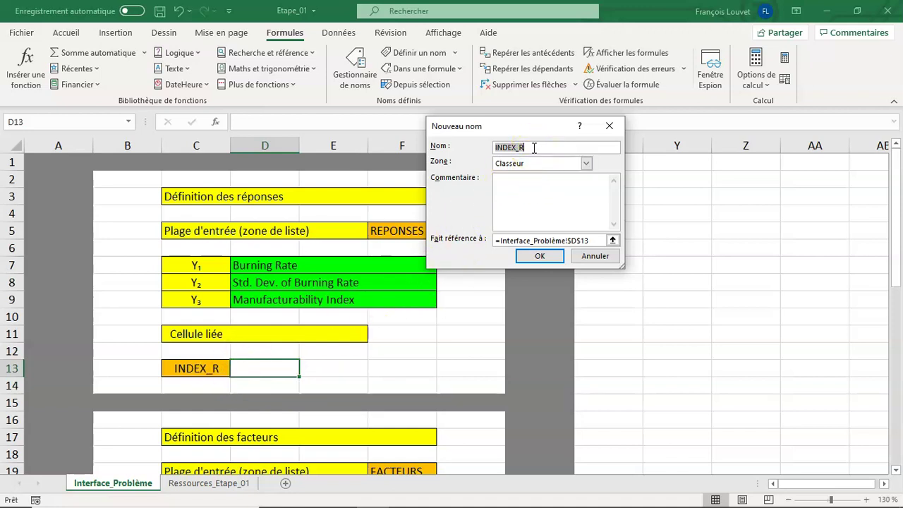
{"action": "left_click", "coordinate": [541, 258]}
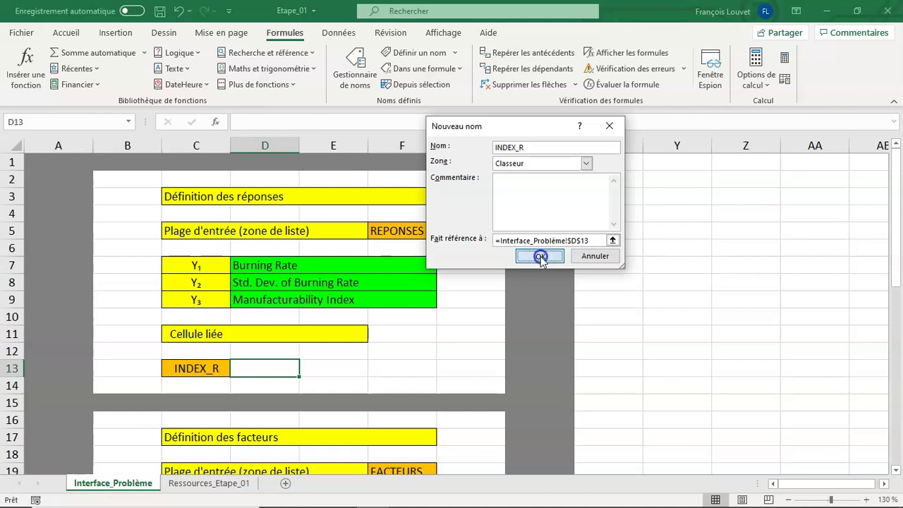
{"action": "left_click", "coordinate": [541, 258]}
- Select factor entries D21:D23 and name them FACTEURS with workbook scope
{"action": "scroll", "coordinate": [454, 285], "scroll_direction": "down", "scroll_amount": 2}
{"action": "scroll", "coordinate": [455, 285], "scroll_direction": "down", "scroll_amount": 1}
{"action": "scroll", "coordinate": [454, 285], "scroll_direction": "down", "scroll_amount": 1}
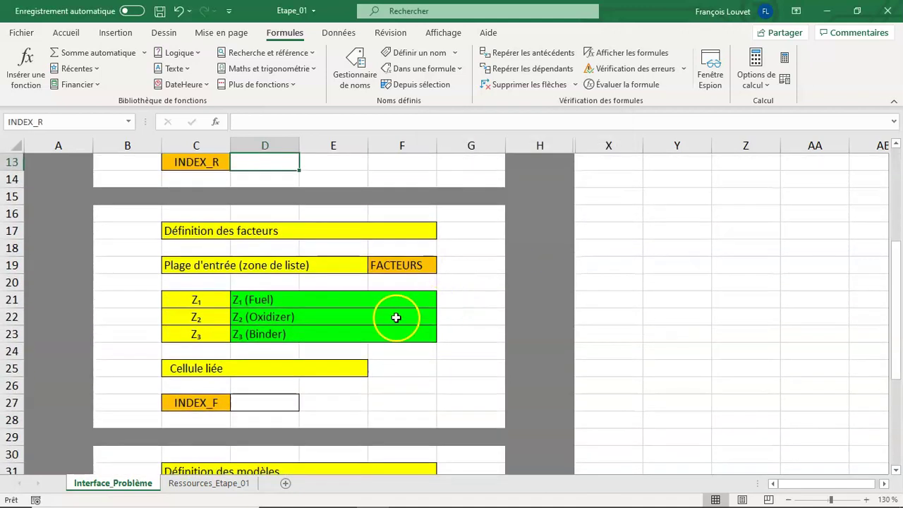
{"action": "left_click_drag", "start_coordinate": [238, 296], "coordinate": [257, 333]}
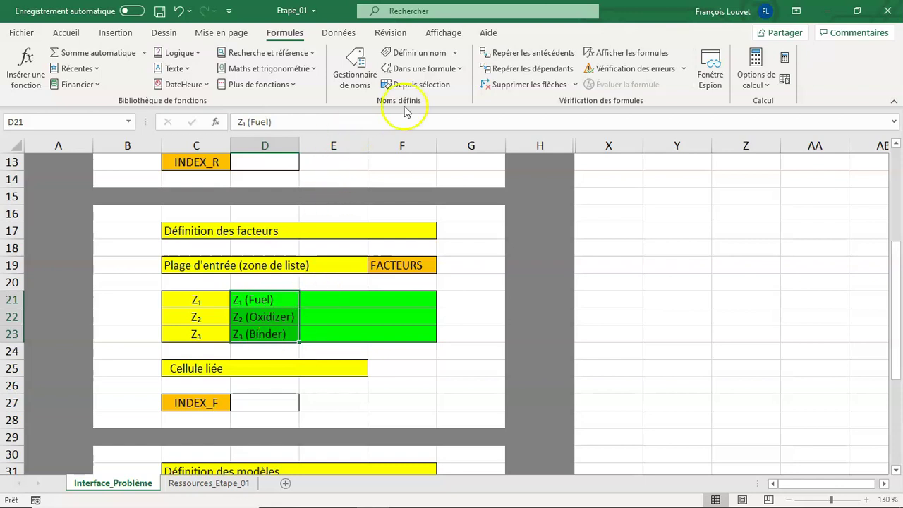
{"action": "left_click", "coordinate": [416, 55]}
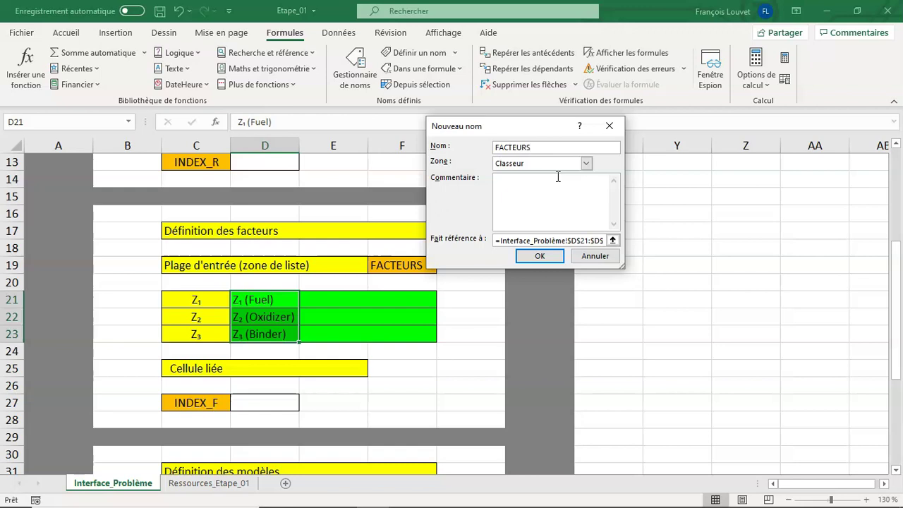
{"action": "left_click", "coordinate": [534, 258]}
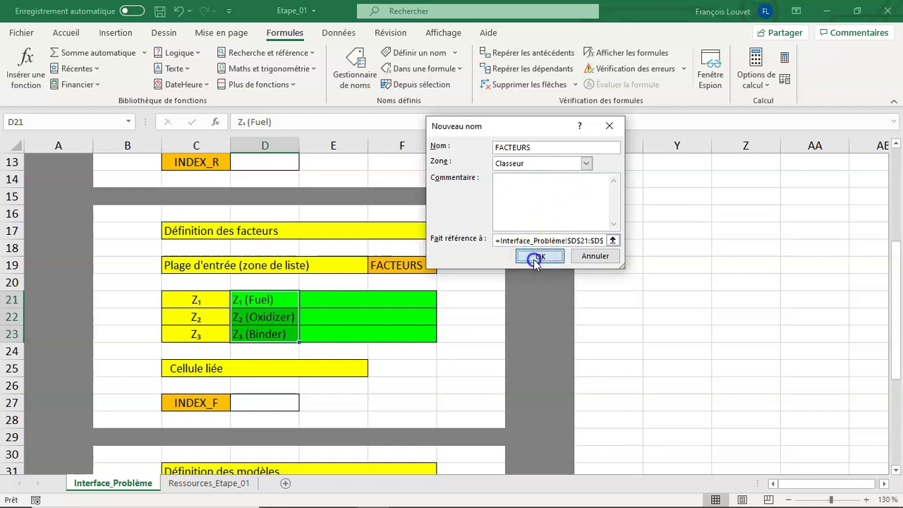
- Give cell D27 the workbook-scoped name INDEX_F
{"action": "left_click", "coordinate": [271, 411]}
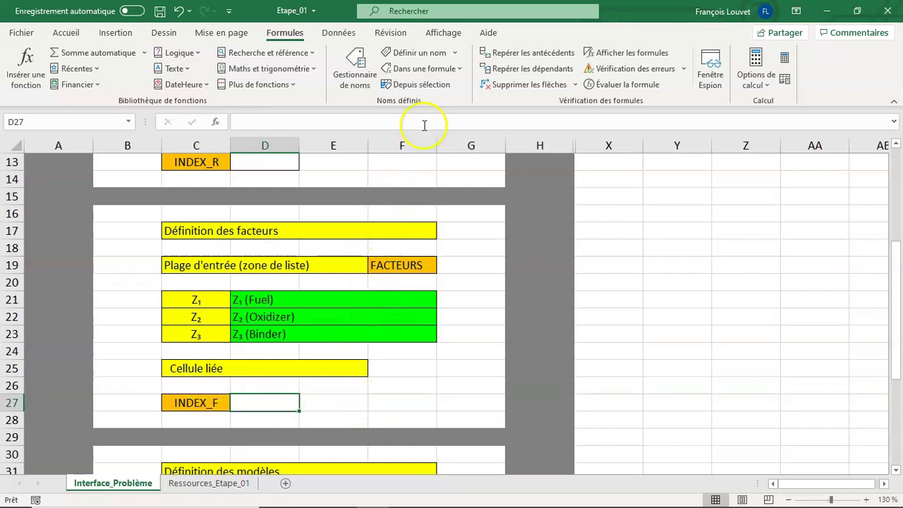
{"action": "left_click", "coordinate": [424, 60]}
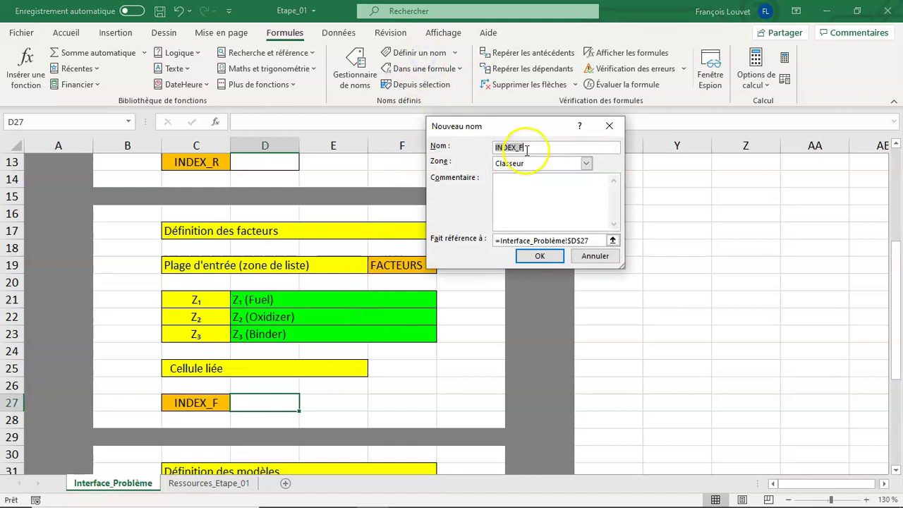
{"action": "left_click", "coordinate": [541, 258]}
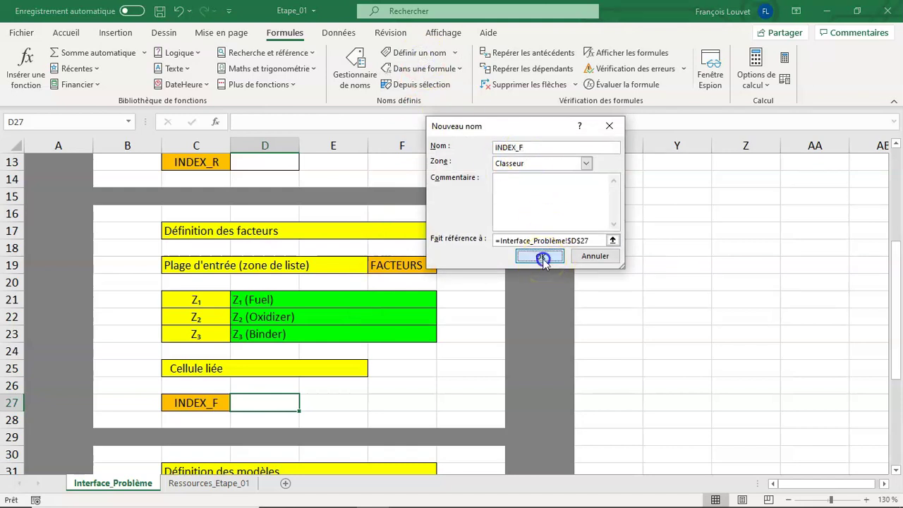
- Select the three model descriptions in D35:D37
{"action": "scroll", "coordinate": [461, 345], "scroll_direction": "down", "scroll_amount": 1}
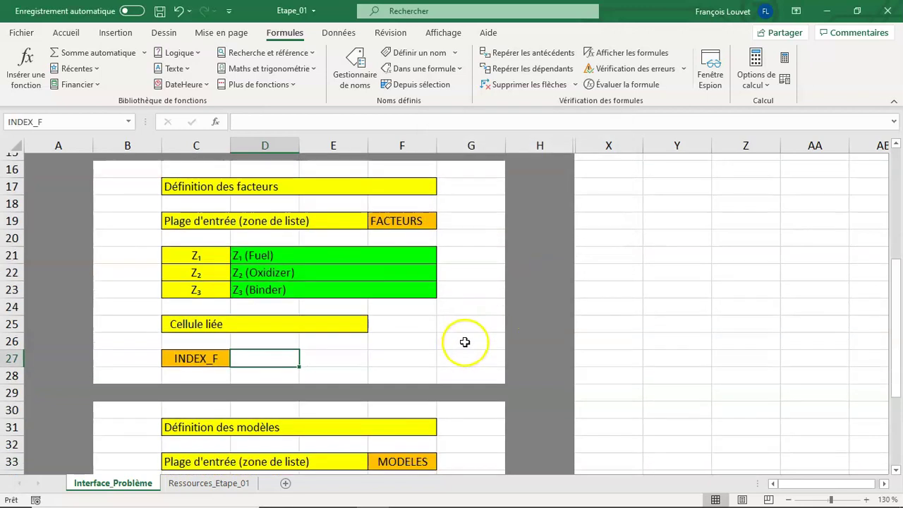
{"action": "scroll", "coordinate": [464, 342], "scroll_direction": "down", "scroll_amount": 2}
{"action": "scroll", "coordinate": [464, 342], "scroll_direction": "down", "scroll_amount": 1}
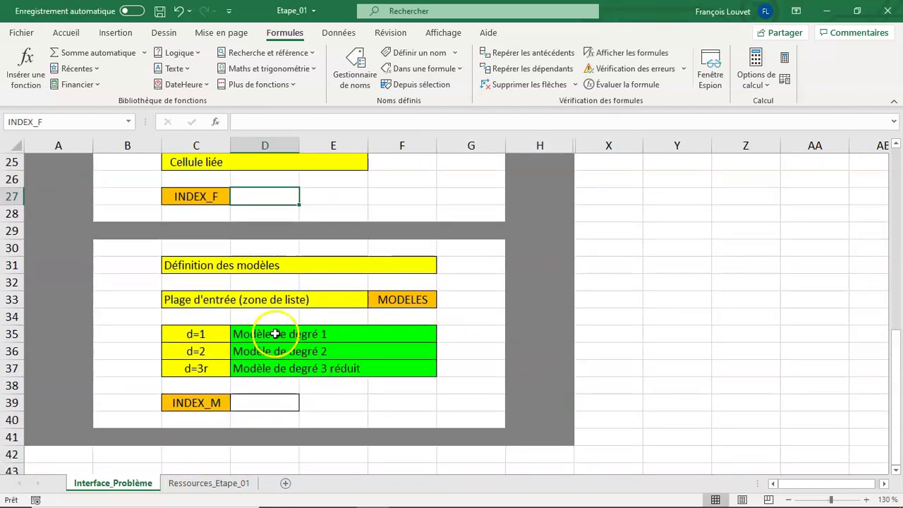
{"action": "left_click_drag", "start_coordinate": [274, 333], "coordinate": [284, 367]}
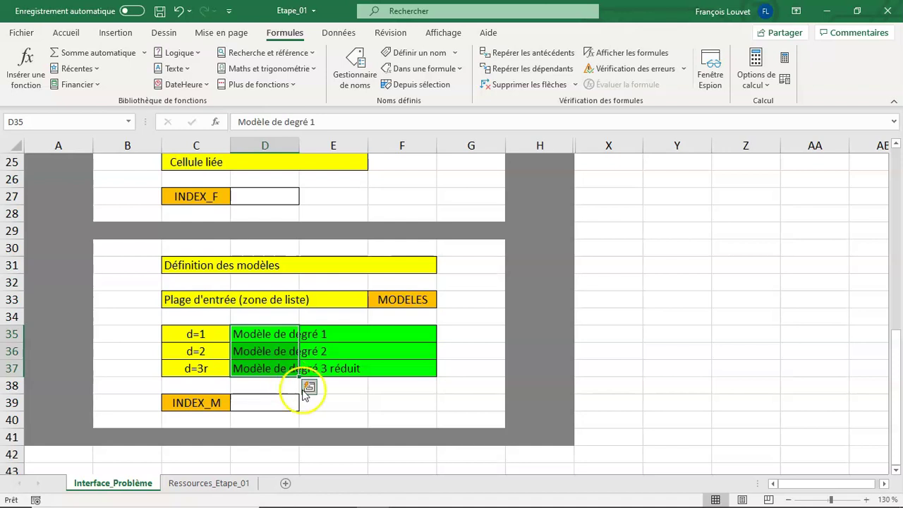
- Name the model list D35:D37 MODELES
{"action": "left_click", "coordinate": [414, 54]}
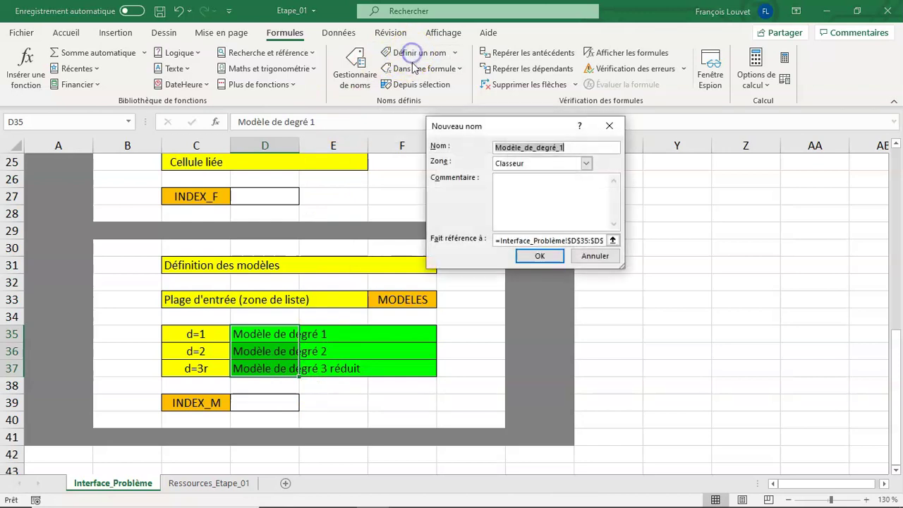
{"action": "type", "text": "MO"}
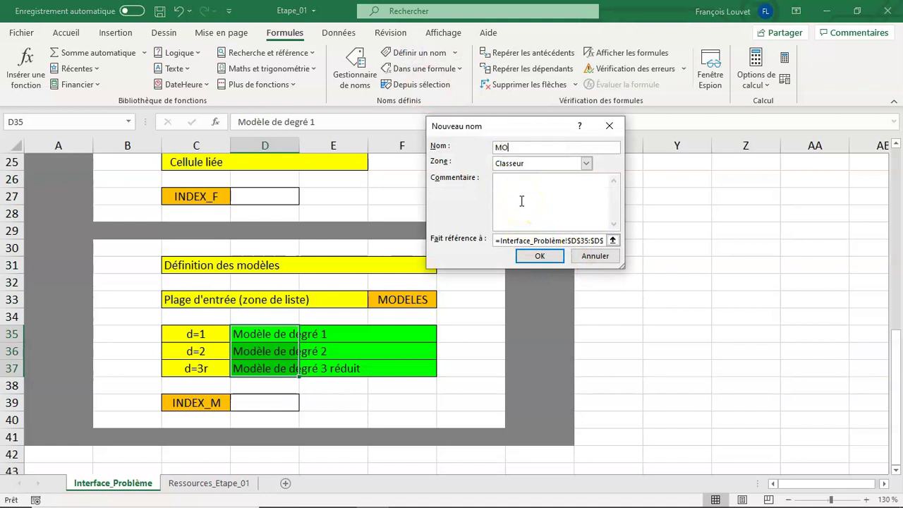
{"action": "type", "text": "DEL"}
{"action": "left_click", "coordinate": [529, 259]}
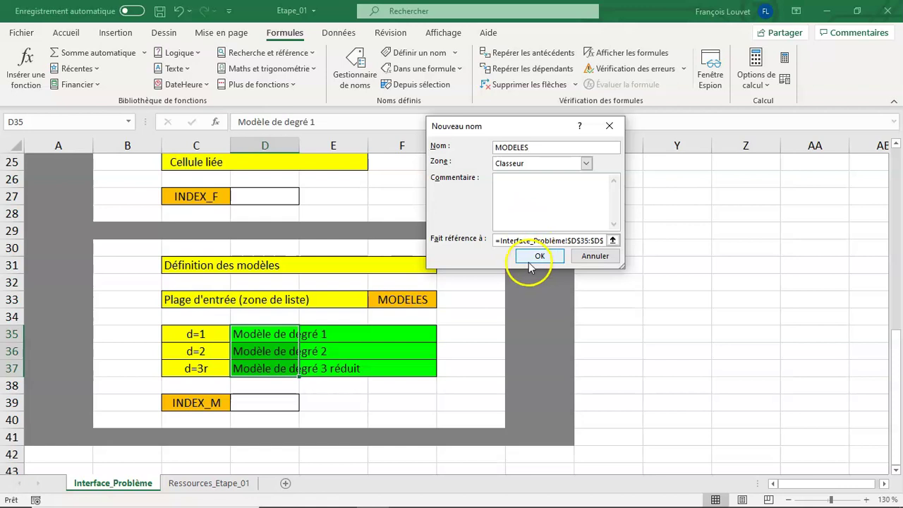
- Give cell D39 the workbook-scoped name INDEX_M
{"action": "left_click", "coordinate": [271, 402]}
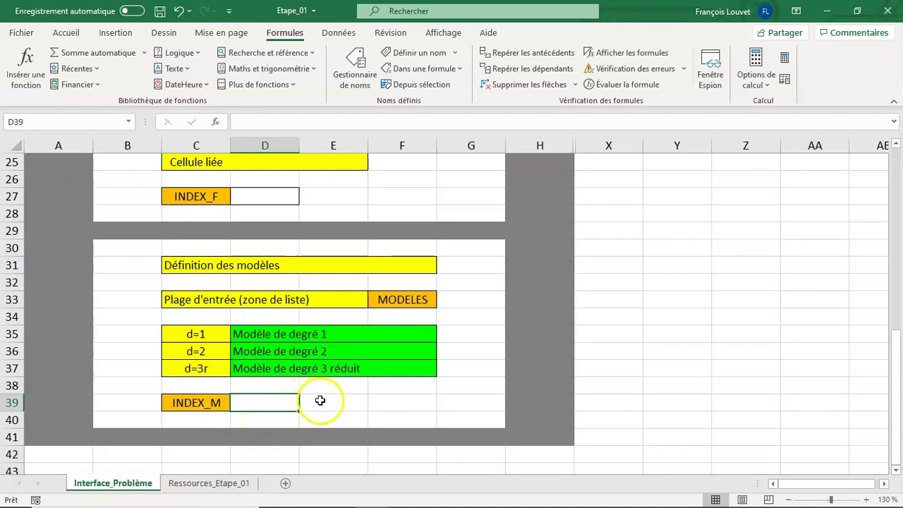
{"action": "left_click", "coordinate": [427, 53]}
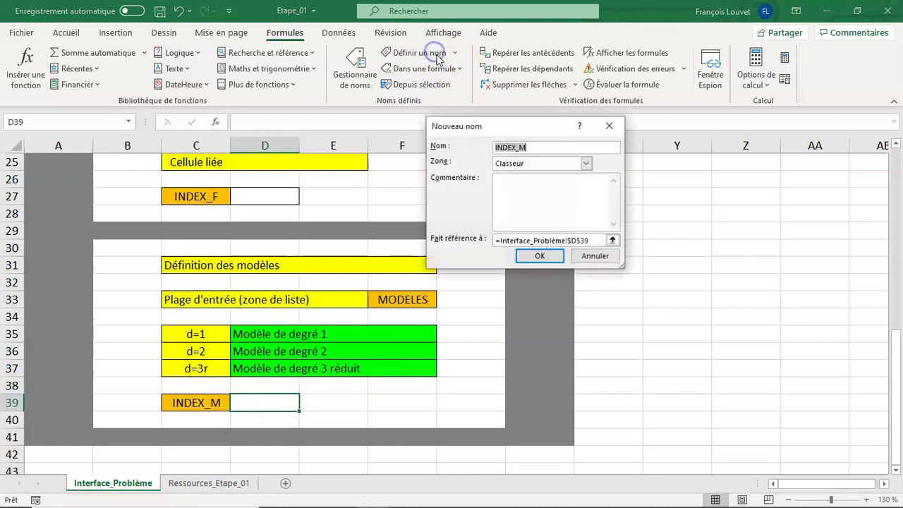
{"action": "left_click", "coordinate": [541, 257]}
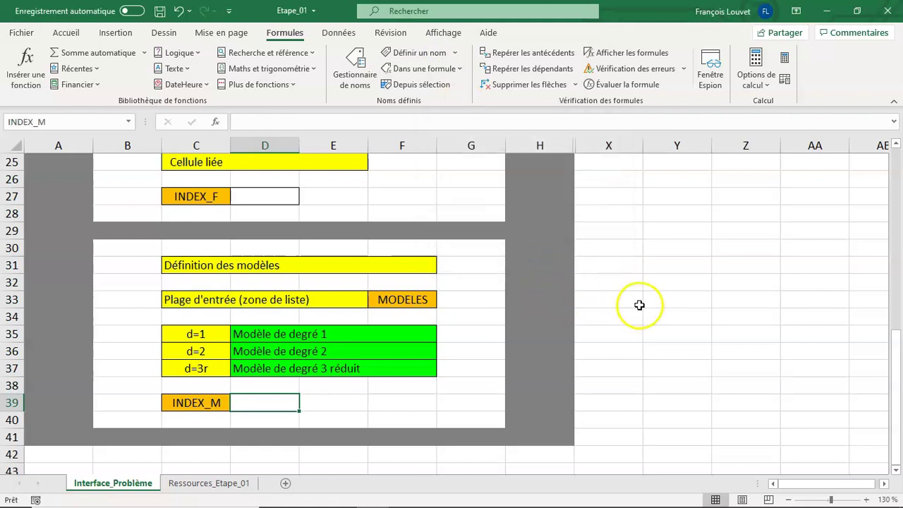
- Open the Gestionnaire de noms and sort the defined names by Nom in ascending order
{"action": "scroll", "coordinate": [639, 302], "scroll_direction": "up", "scroll_amount": 4}
{"action": "scroll", "coordinate": [639, 297], "scroll_direction": "up", "scroll_amount": 3}
{"action": "scroll", "coordinate": [637, 294], "scroll_direction": "up", "scroll_amount": 1}
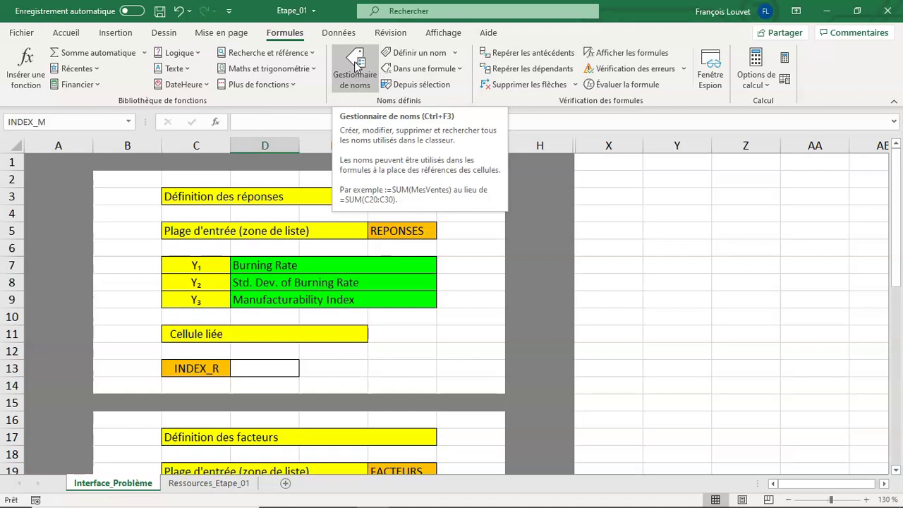
{"action": "left_click", "coordinate": [355, 64]}
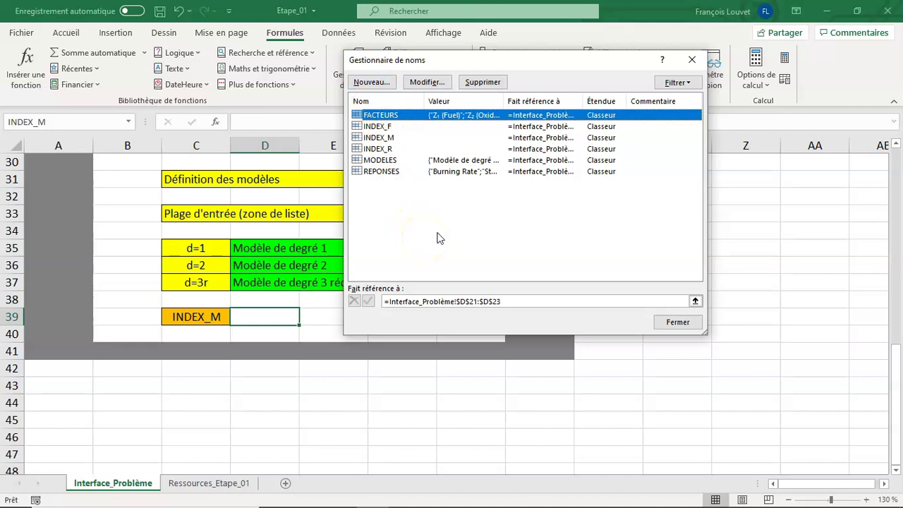
{"action": "left_click", "coordinate": [393, 103]}
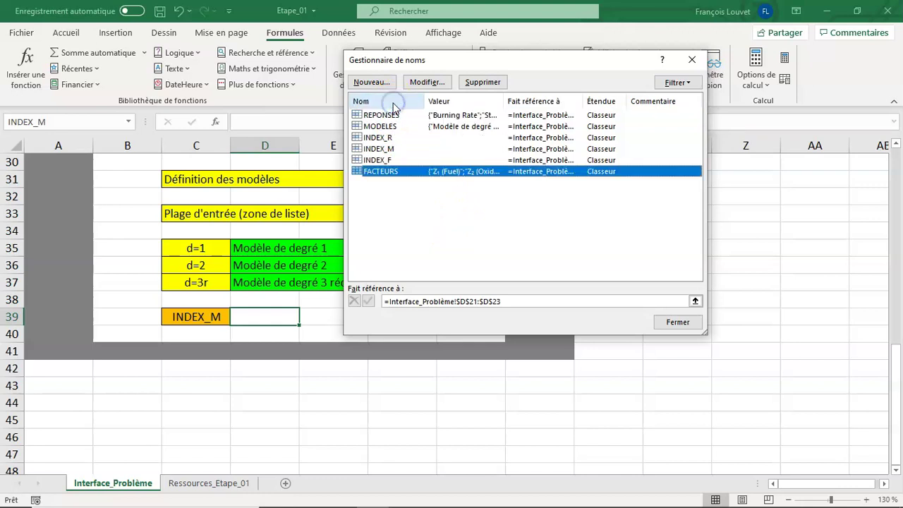
{"action": "left_click", "coordinate": [394, 104]}
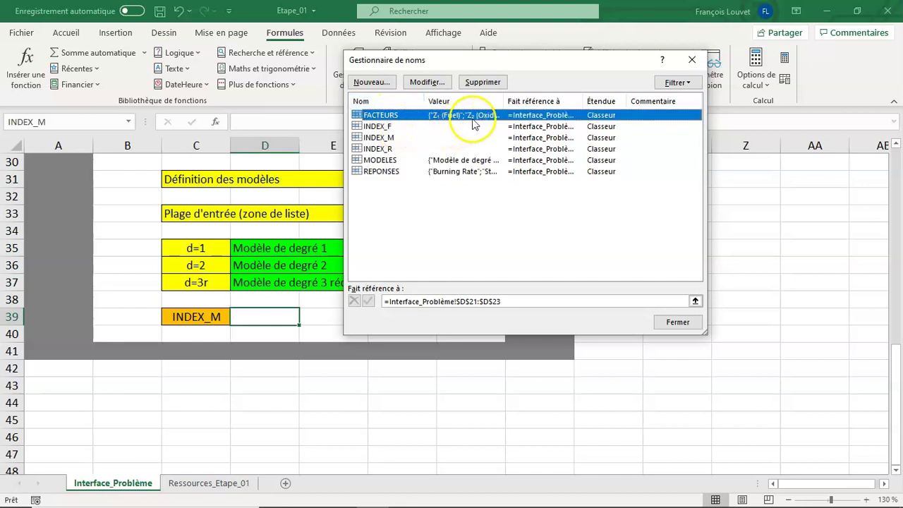
- Widen the Valeur and Fait référence à columns to review the full references, then close the list
{"action": "left_click_drag", "start_coordinate": [504, 102], "coordinate": [600, 112]}
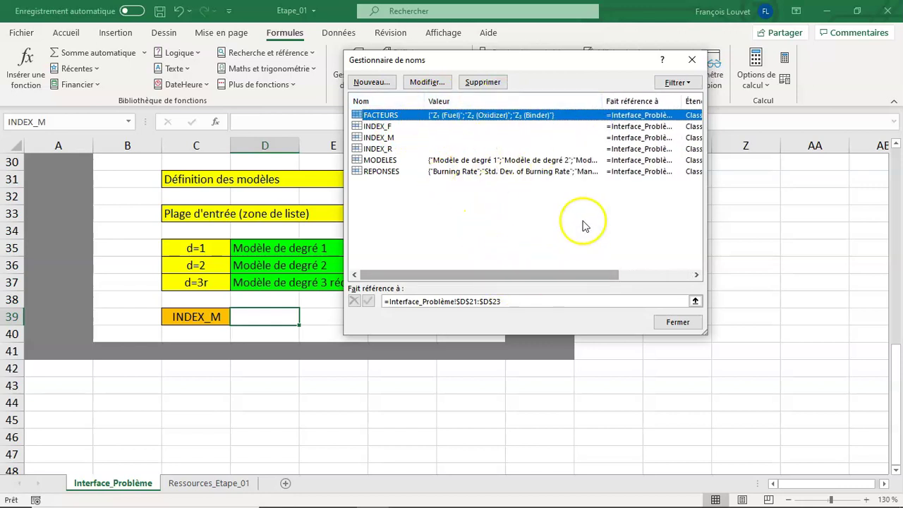
{"action": "left_click_drag", "start_coordinate": [600, 101], "coordinate": [502, 83]}
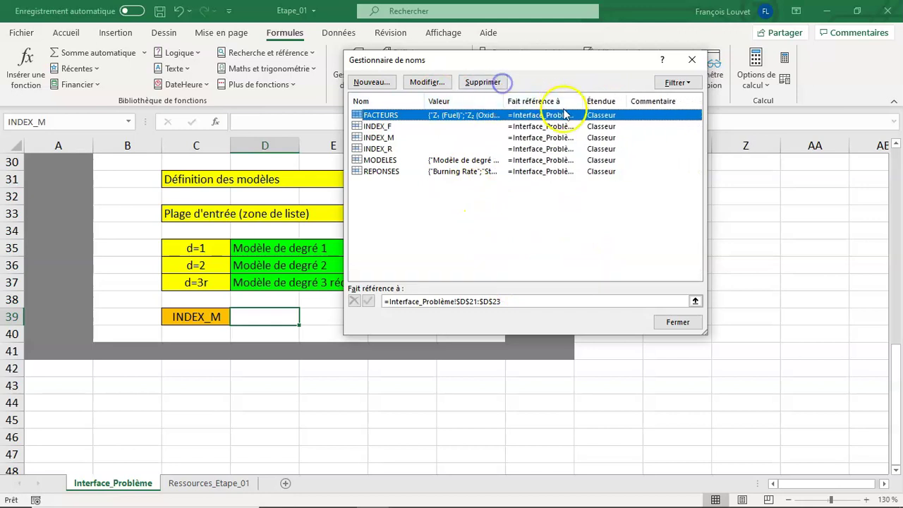
{"action": "left_click_drag", "start_coordinate": [585, 106], "coordinate": [640, 115]}
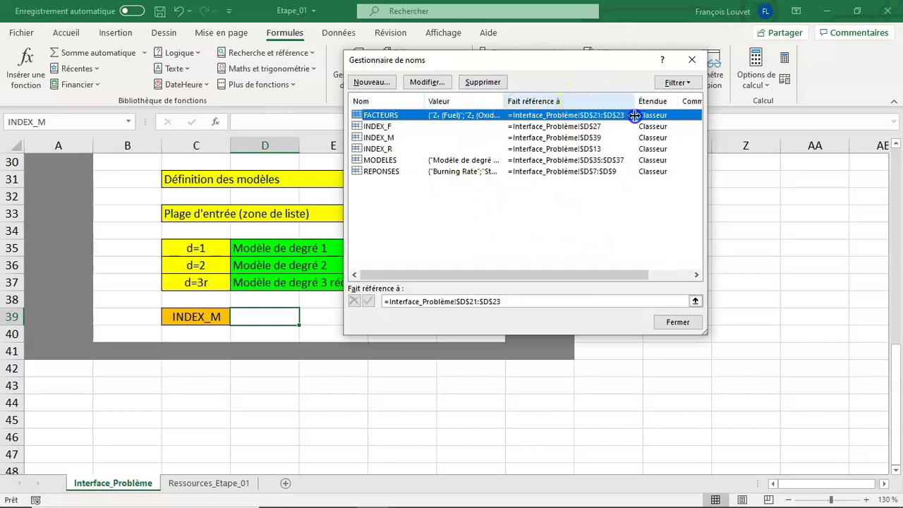
{"action": "left_click_drag", "start_coordinate": [589, 276], "coordinate": [637, 278]}
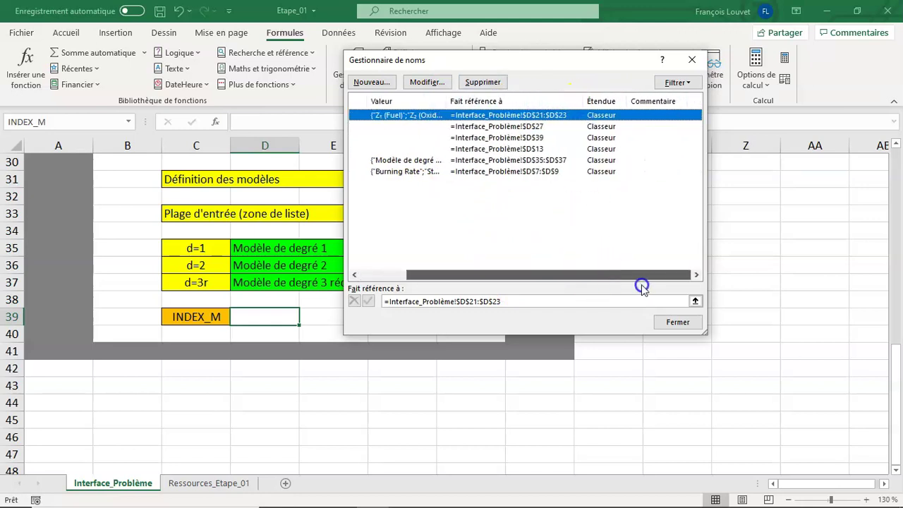
{"action": "left_click", "coordinate": [609, 273]}
{"action": "left_click", "coordinate": [607, 279]}
{"action": "left_click_drag", "start_coordinate": [606, 278], "coordinate": [520, 276]}
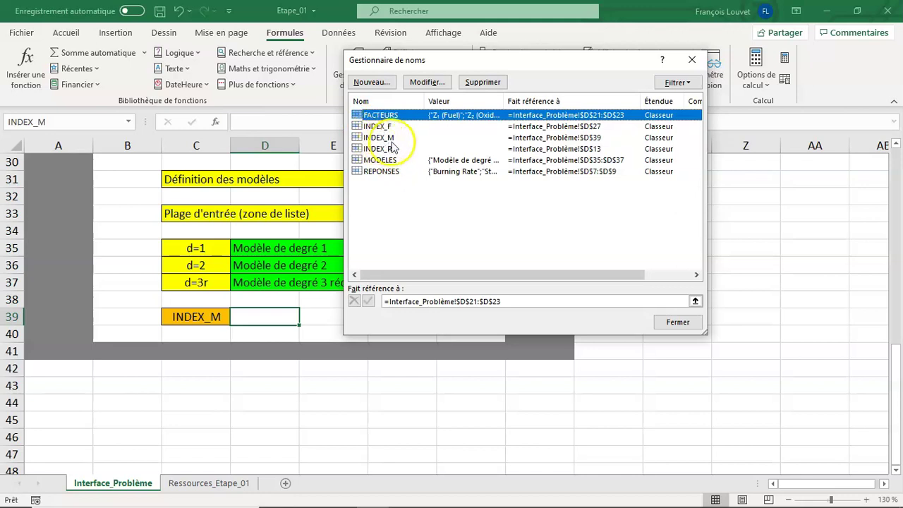
{"action": "left_click", "coordinate": [673, 324]}
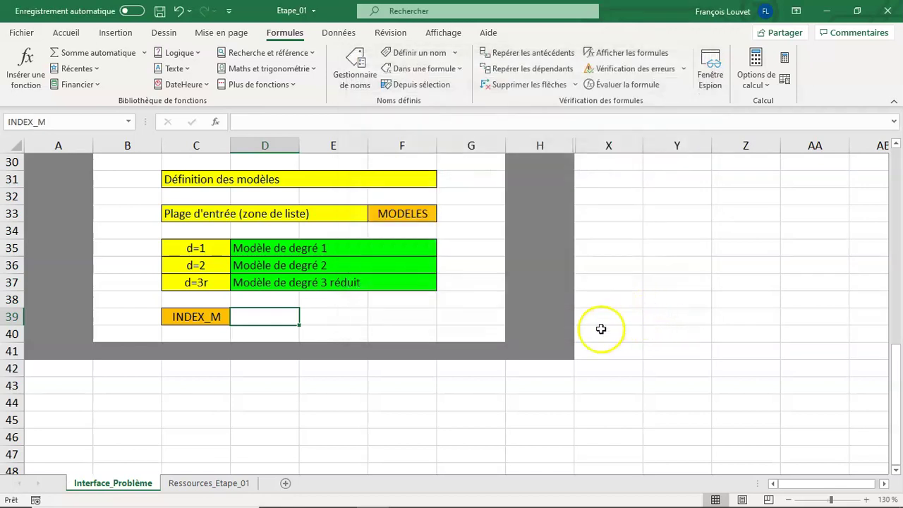
- Return to the Définition des réponses block at the top of Interface_Problème and save Etape_01
{"action": "scroll", "coordinate": [559, 325], "scroll_direction": "up", "scroll_amount": 1}
{"action": "scroll", "coordinate": [559, 325], "scroll_direction": "up", "scroll_amount": 4}
{"action": "scroll", "coordinate": [557, 326], "scroll_direction": "up", "scroll_amount": 2}
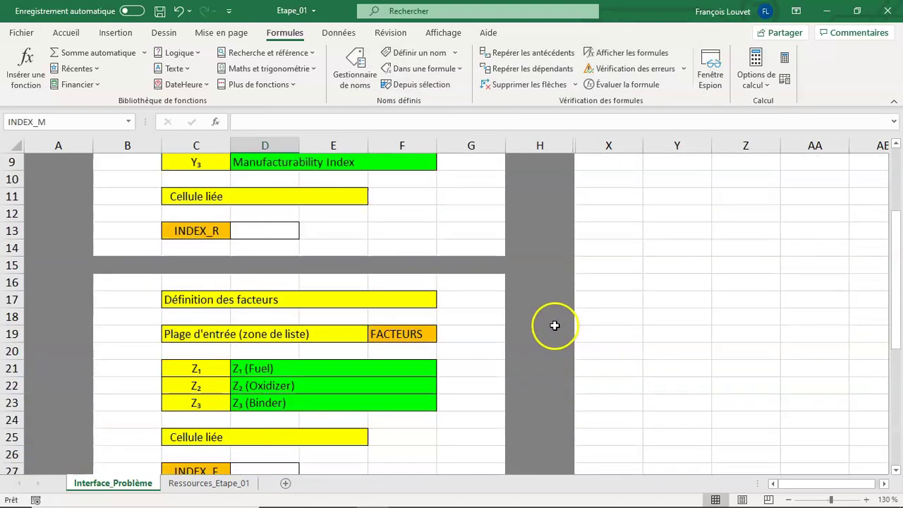
{"action": "scroll", "coordinate": [556, 325], "scroll_direction": "up", "scroll_amount": 2}
{"action": "scroll", "coordinate": [553, 325], "scroll_direction": "up", "scroll_amount": 1}
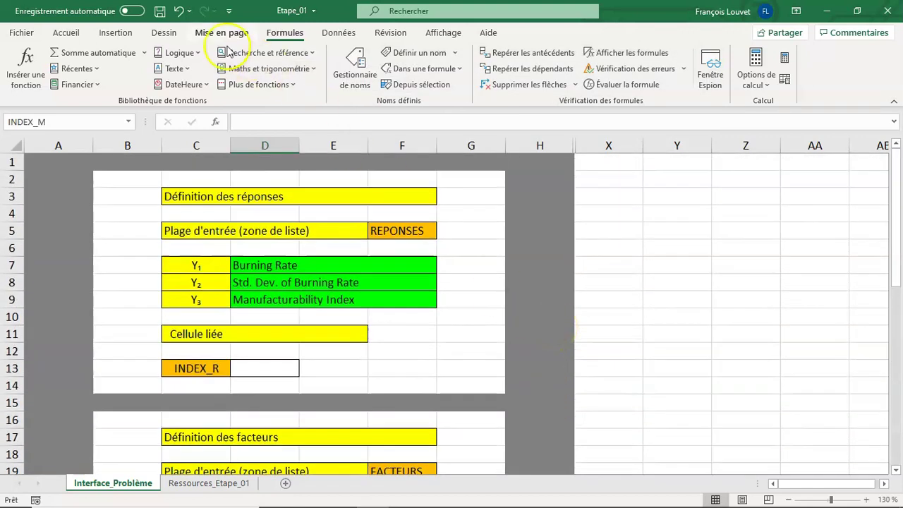
{"action": "left_click", "coordinate": [160, 11]}
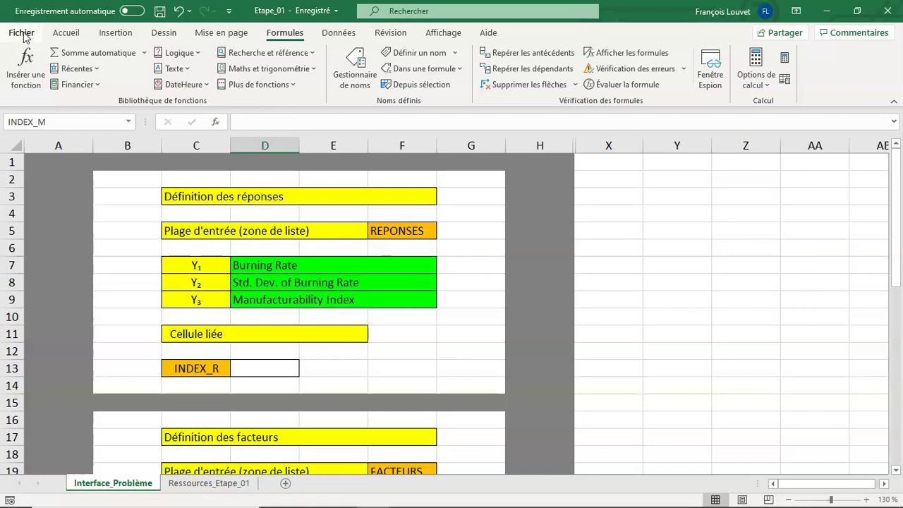
- Tick Développeur under Personnaliser le ruban in Excel Options to show the developer tab
{"action": "left_click", "coordinate": [21, 33]}
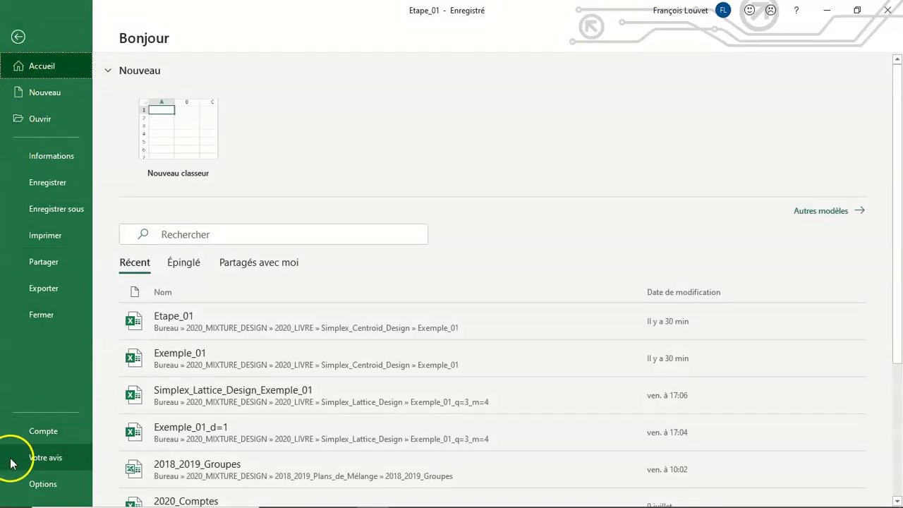
{"action": "left_click", "coordinate": [52, 486]}
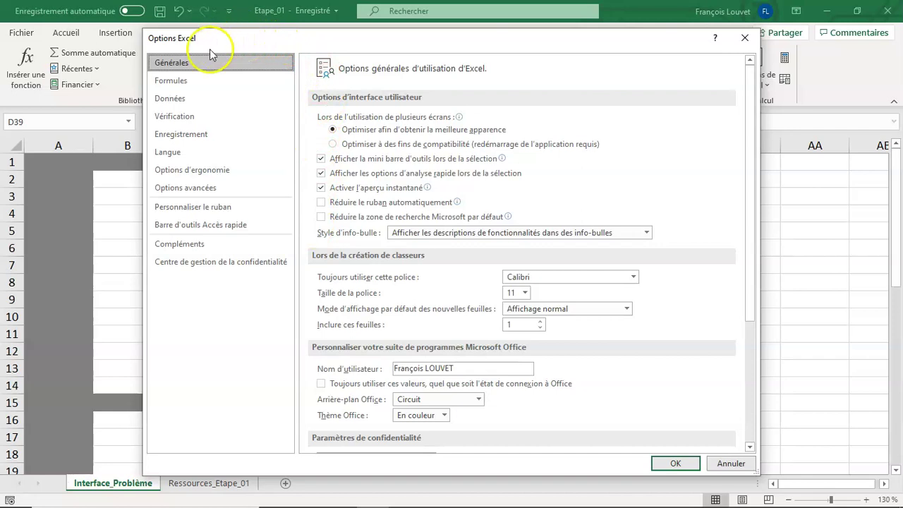
{"action": "left_click", "coordinate": [189, 209]}
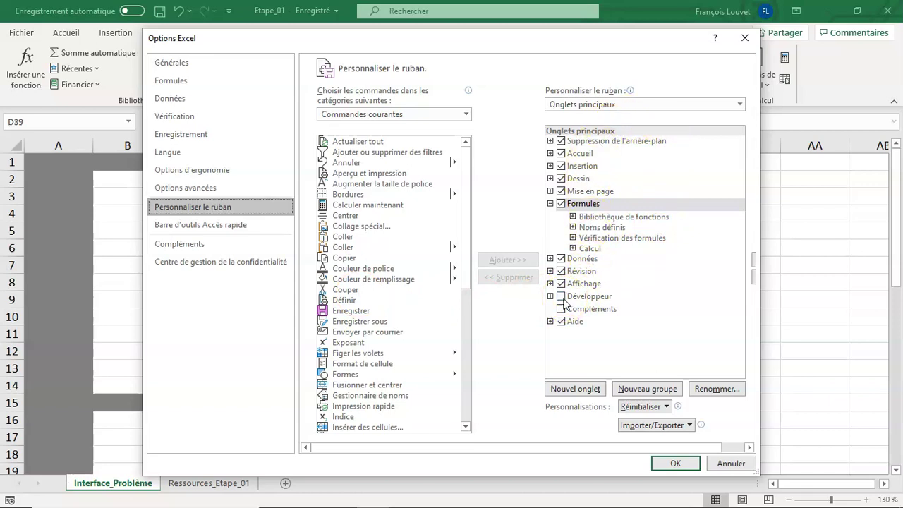
{"action": "left_click", "coordinate": [562, 298]}
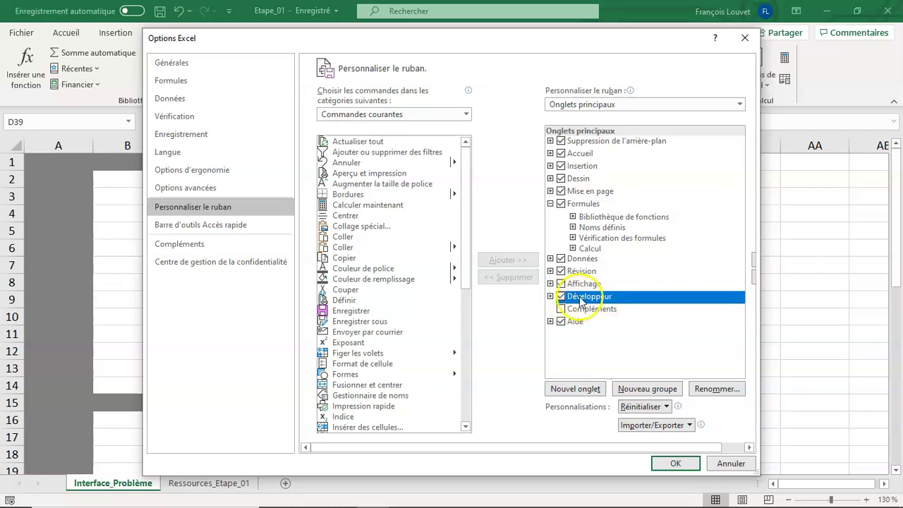
{"action": "left_click", "coordinate": [676, 464]}
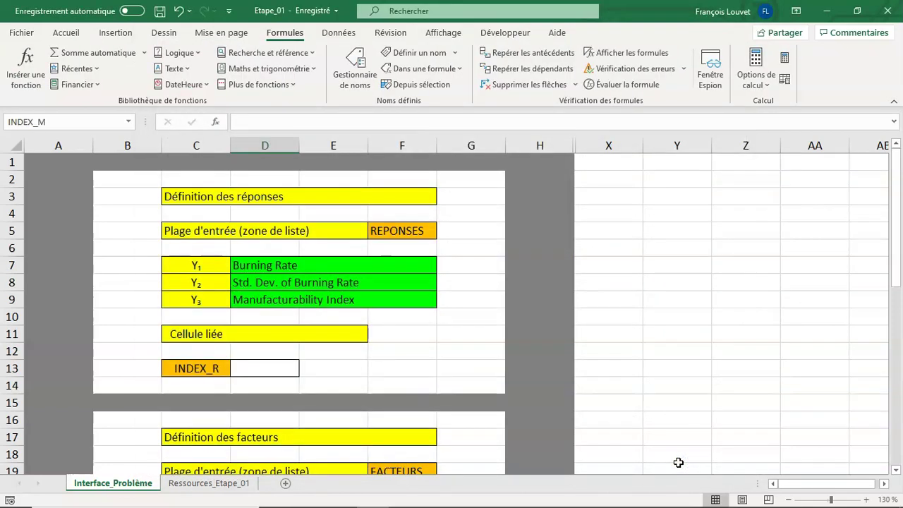
- Choose the Zone de liste déroulante form control from Développeur > Insérer
{"action": "left_click", "coordinate": [505, 34]}
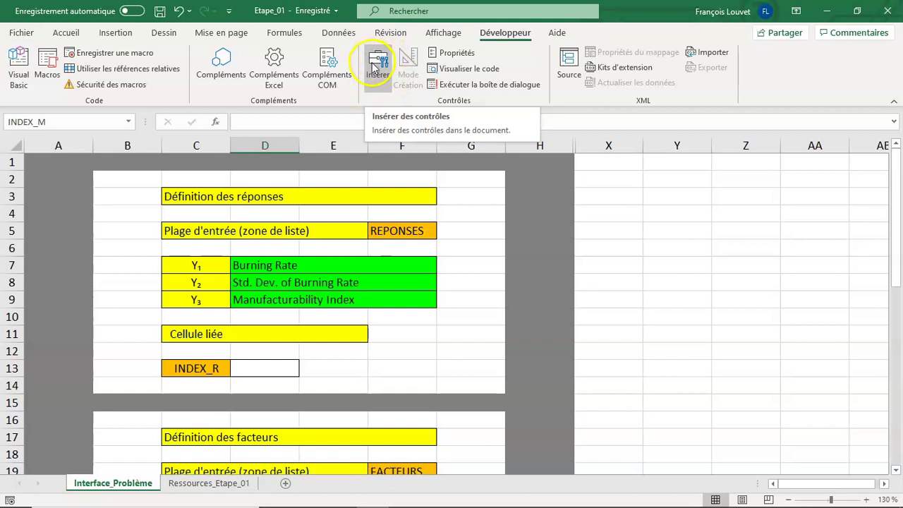
{"action": "left_click", "coordinate": [378, 86]}
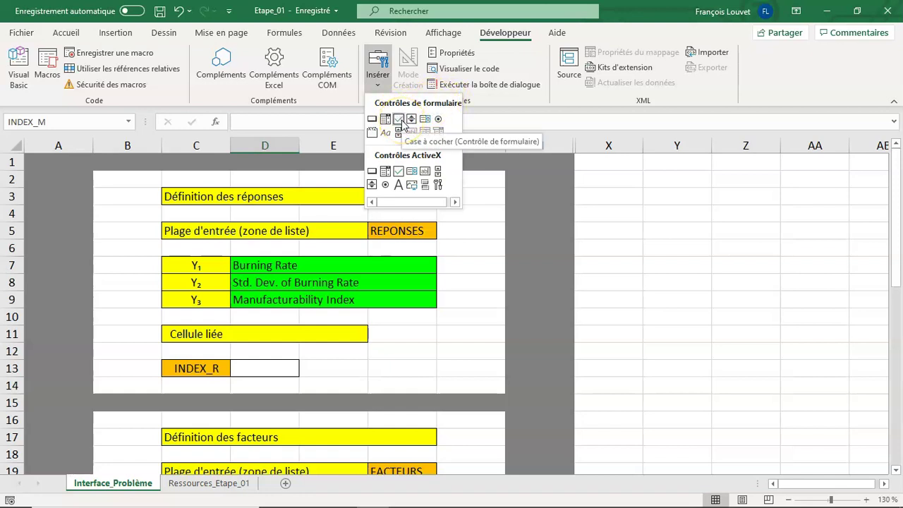
{"action": "left_click", "coordinate": [439, 121]}
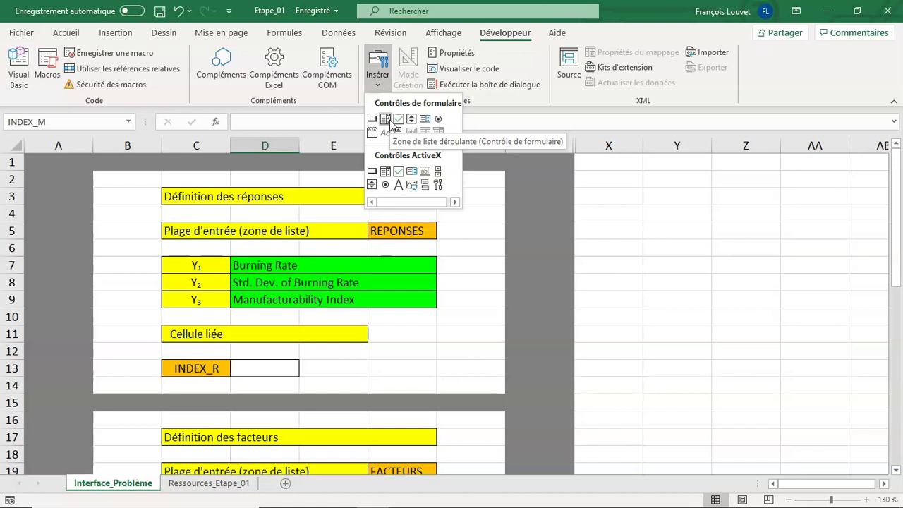
{"action": "left_click", "coordinate": [390, 121]}
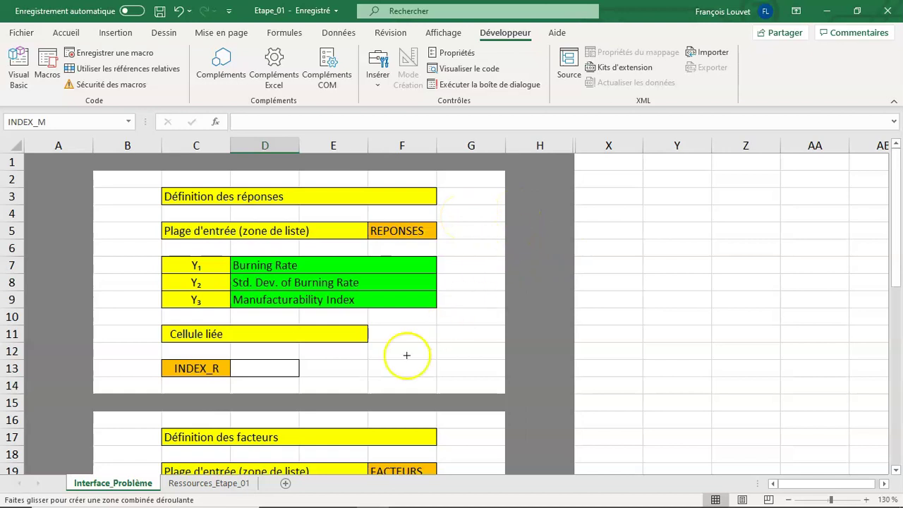
- Draw a combo box over columns E–G beside INDEX_R and confirm its list is still empty
{"action": "mouse_move", "coordinate": [342, 355]}
{"action": "left_mouse_down"}
{"action": "mouse_move", "coordinate": [359, 371]}
{"action": "mouse_move", "coordinate": [494, 387]}
{"action": "left_mouse_up"}
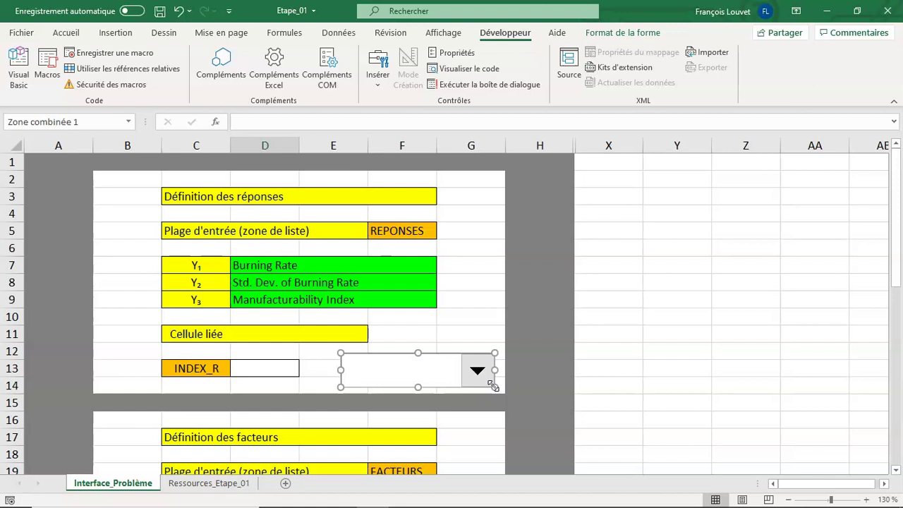
{"action": "left_click", "coordinate": [471, 334]}
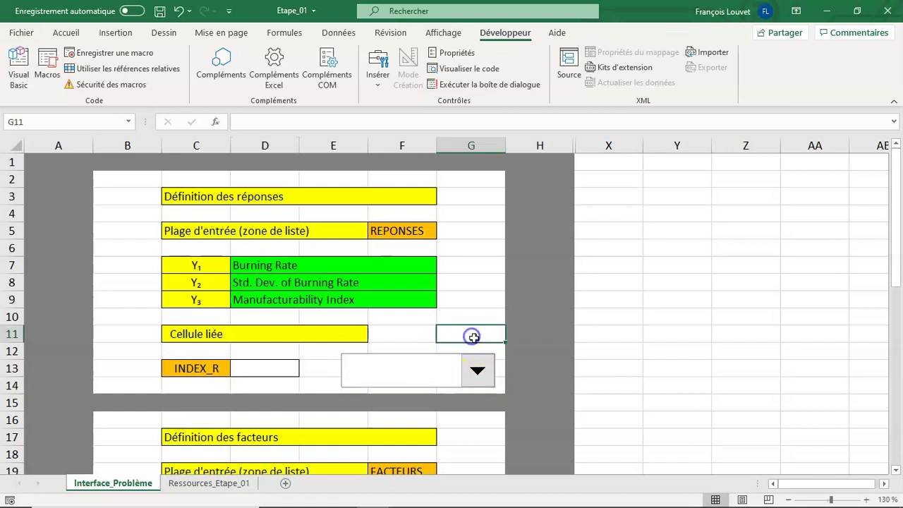
{"action": "left_click", "coordinate": [480, 371]}
{"action": "left_click", "coordinate": [475, 332]}
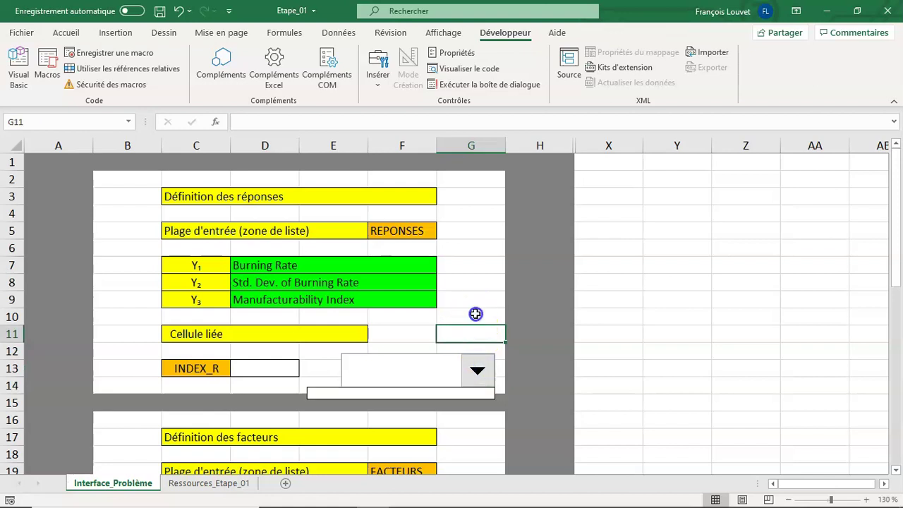
- Bring up Format de contrôle for the new combo box
{"action": "right_click", "coordinate": [437, 371]}
{"action": "right_click", "coordinate": [428, 372]}
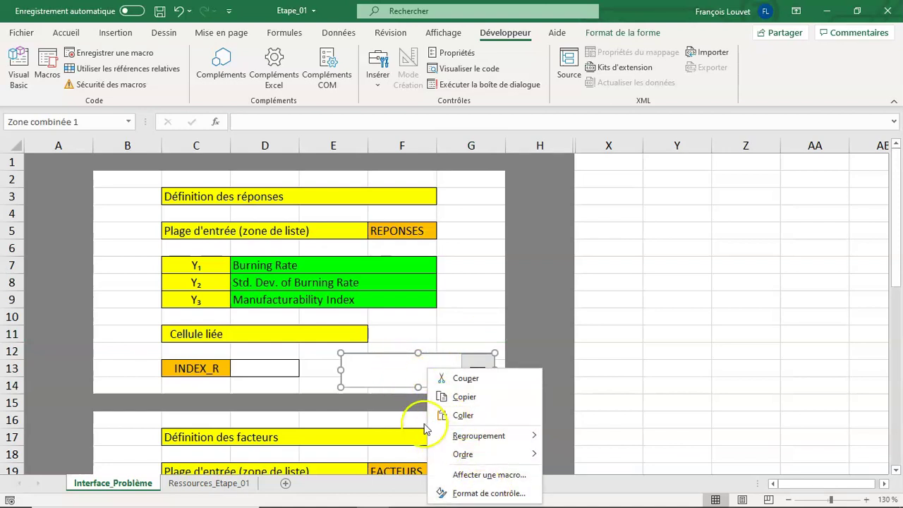
{"action": "right_click", "coordinate": [407, 371]}
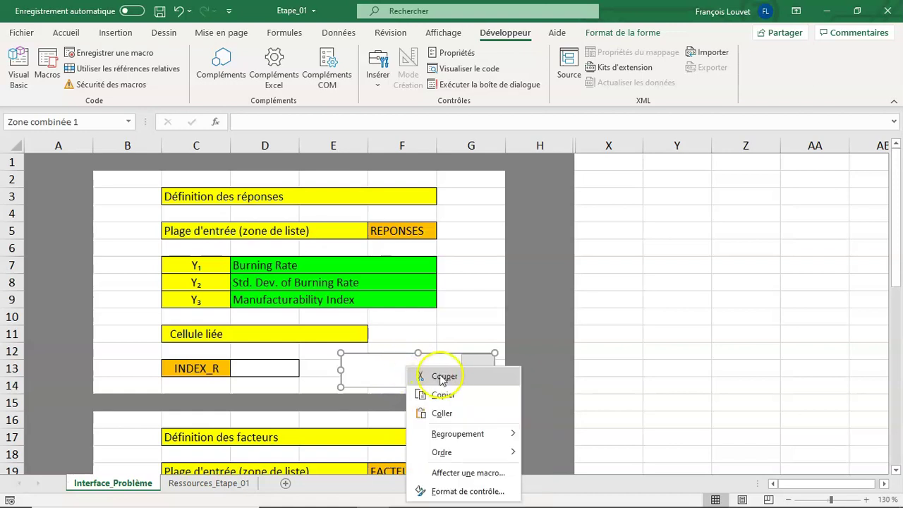
{"action": "left_click", "coordinate": [465, 494]}
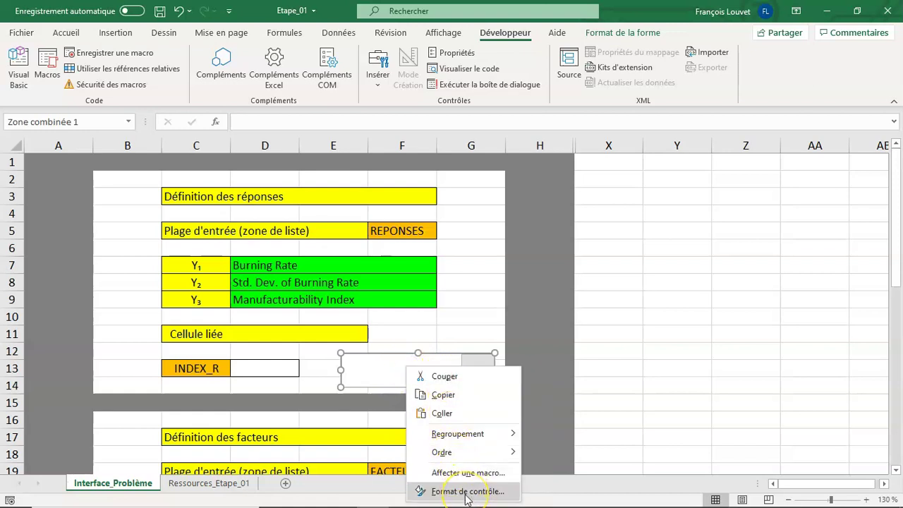
- Set the combo box's Plage d'entrée to REPONSES and Cellule liée to INDEX_R
{"action": "left_click", "coordinate": [465, 491]}
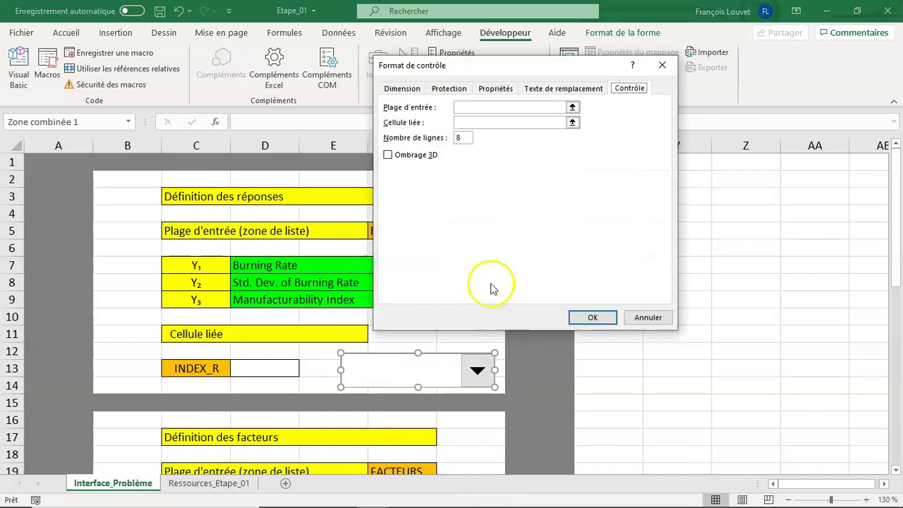
{"action": "left_click_drag", "start_coordinate": [491, 77], "coordinate": [646, 90]}
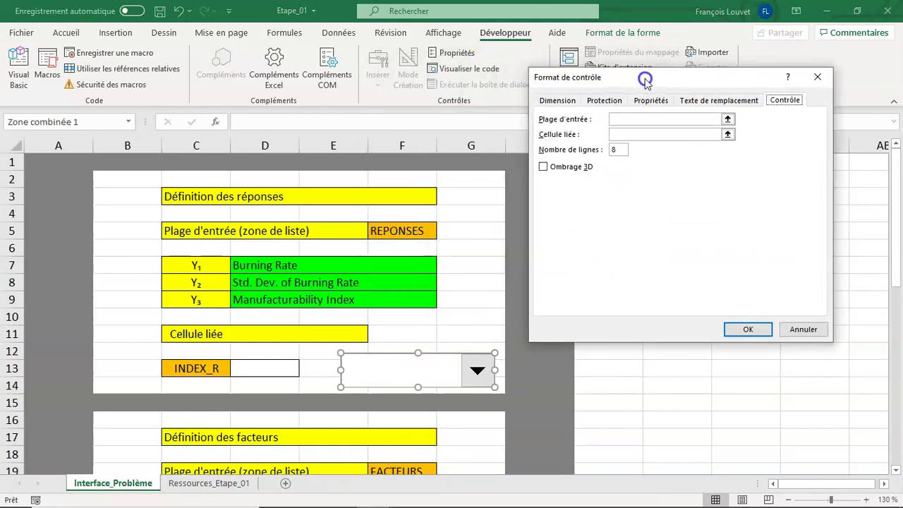
{"action": "left_click", "coordinate": [662, 119]}
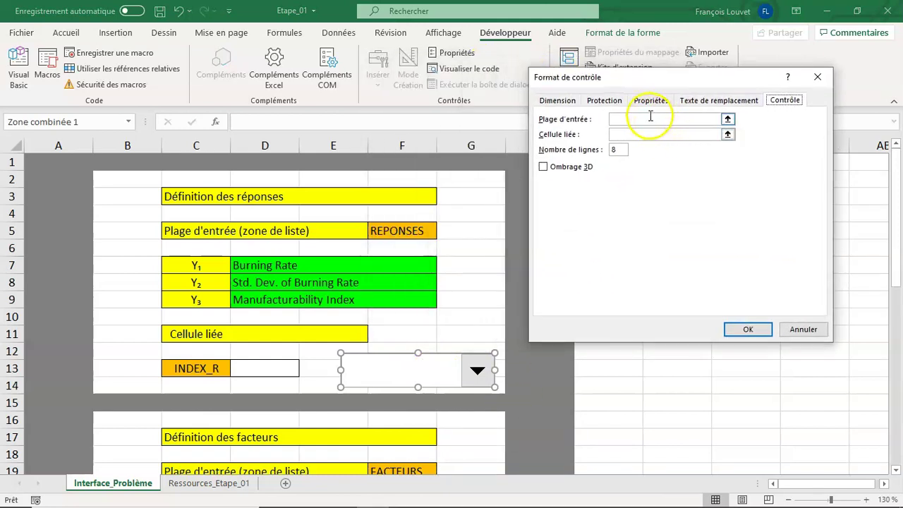
{"action": "left_click", "coordinate": [632, 119]}
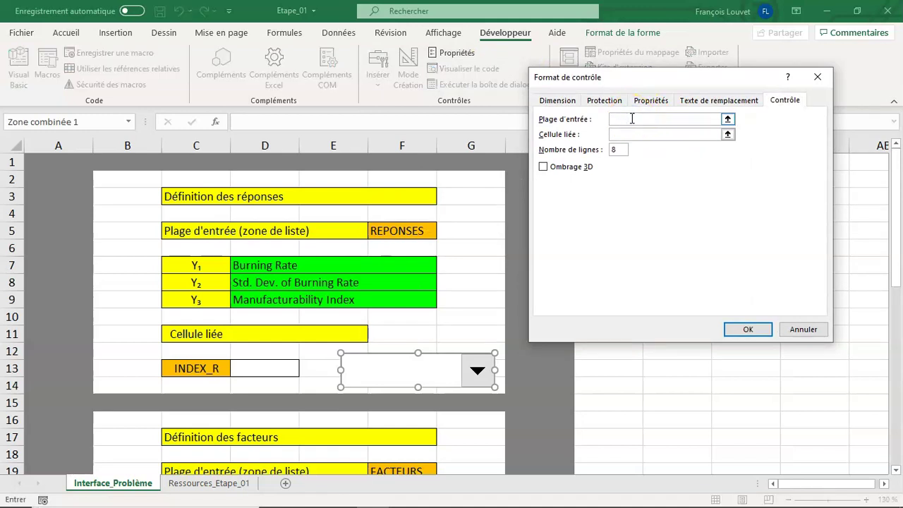
{"action": "type", "text": "REPONSES"}
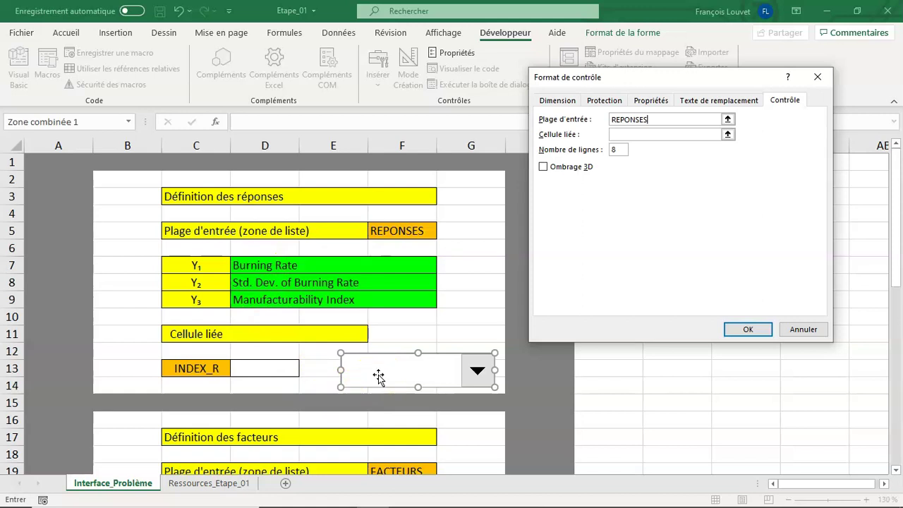
{"action": "left_click", "coordinate": [626, 133]}
{"action": "type", "text": "DEX_R"}
{"action": "left_click", "coordinate": [749, 332]}
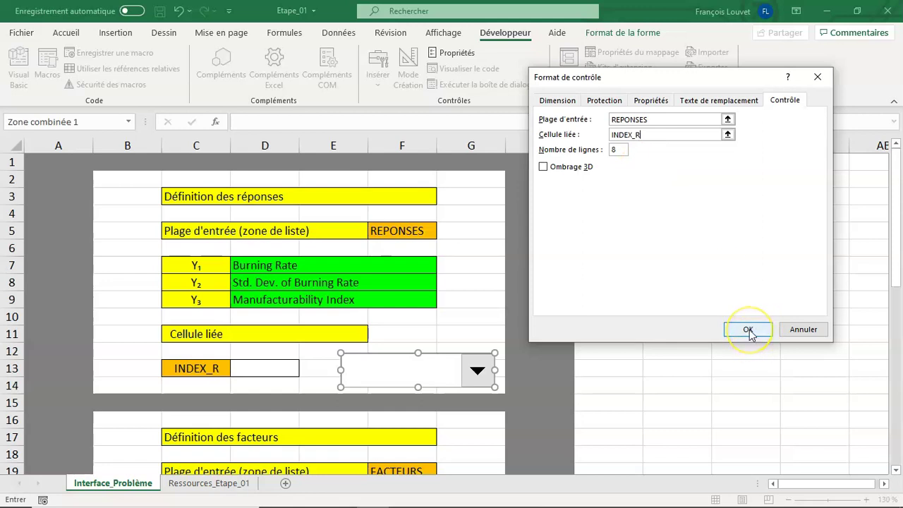
{"action": "left_click", "coordinate": [749, 332]}
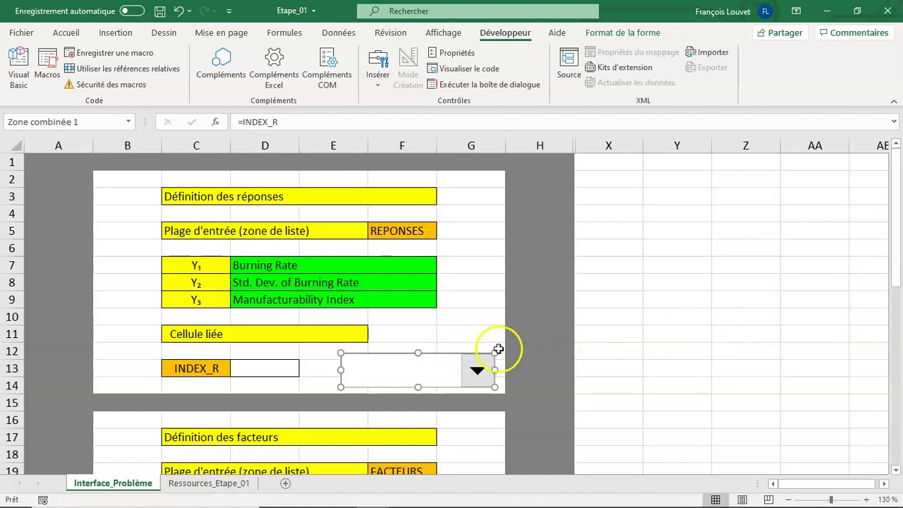
{"action": "left_click", "coordinate": [650, 215]}
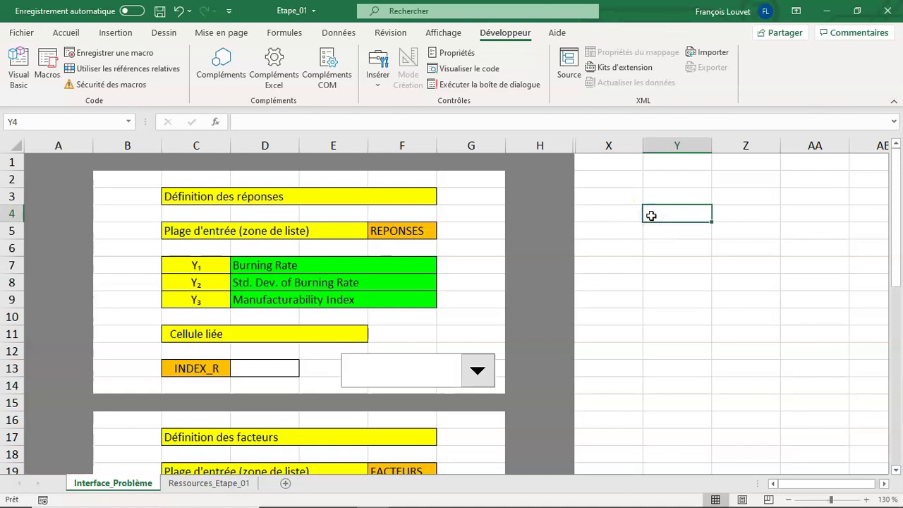
- Try Burning Rate and Std. Dev. of Burning Rate, settle on Manufacturability Index, then save
{"action": "left_click", "coordinate": [479, 375]}
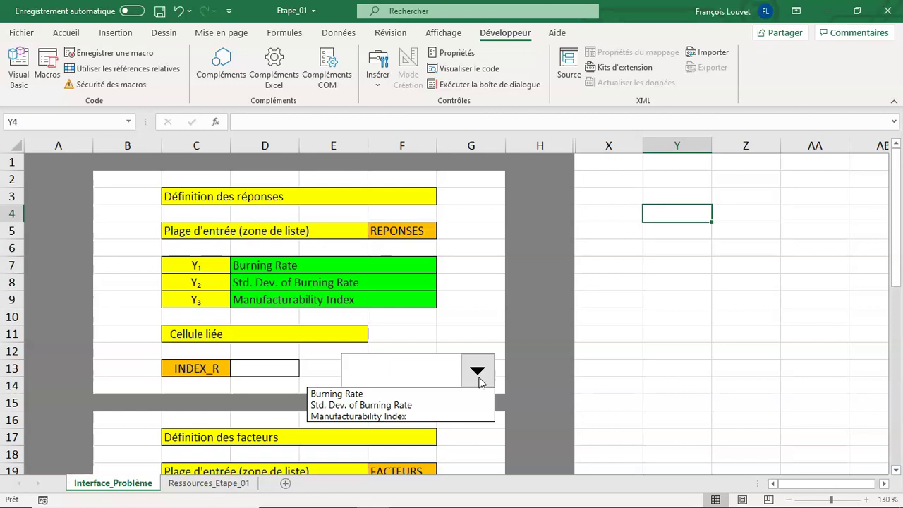
{"action": "left_click_drag", "start_coordinate": [479, 382], "coordinate": [370, 401]}
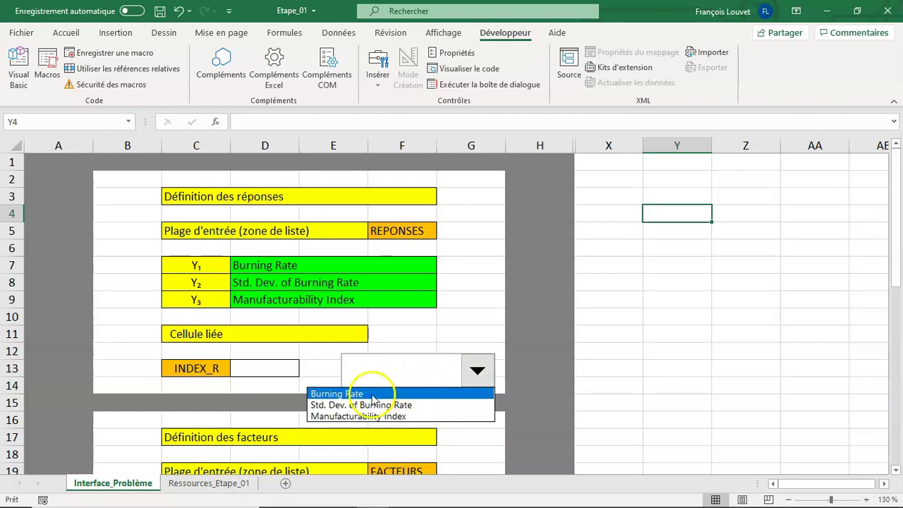
{"action": "left_click_drag", "start_coordinate": [369, 396], "coordinate": [272, 365]}
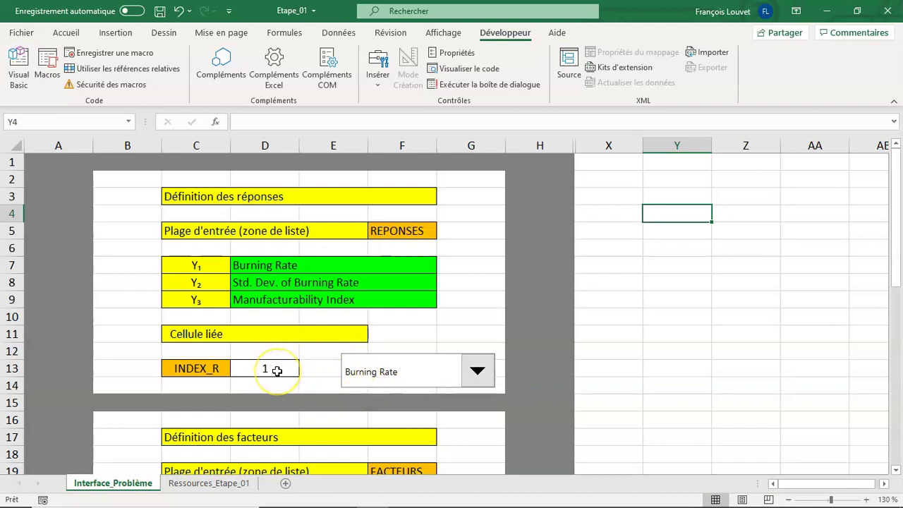
{"action": "left_click", "coordinate": [475, 373]}
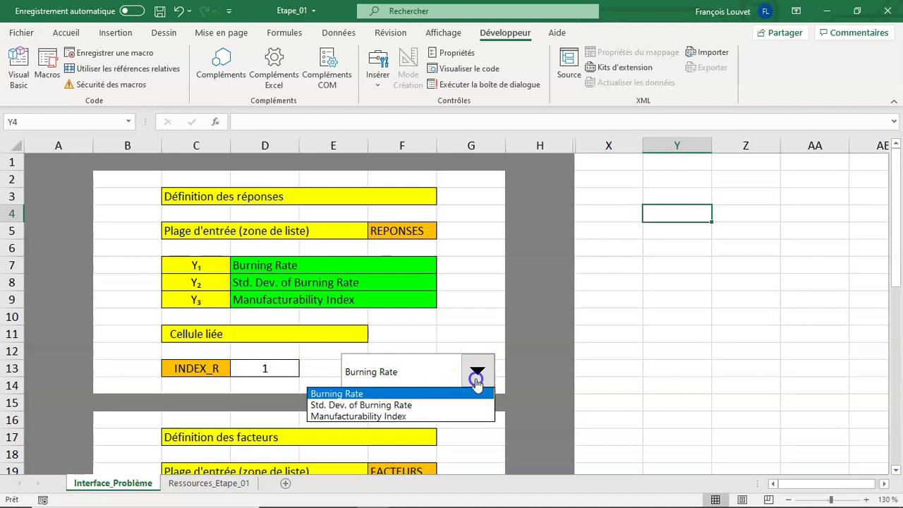
{"action": "left_click", "coordinate": [395, 405]}
{"action": "left_click", "coordinate": [476, 371]}
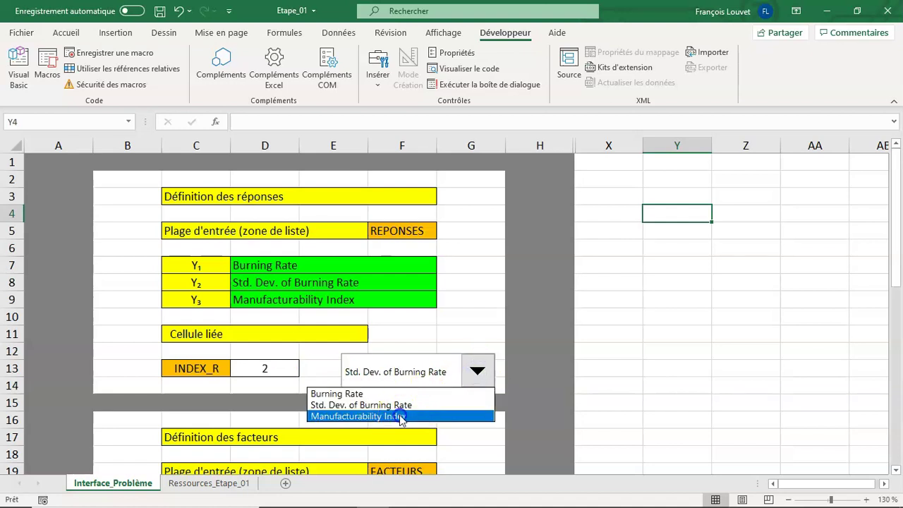
{"action": "left_click", "coordinate": [401, 416]}
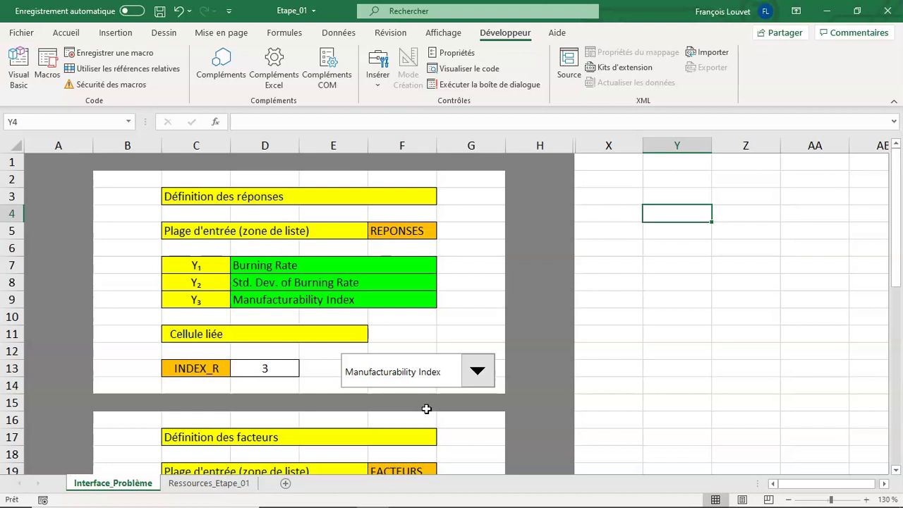
{"action": "left_click", "coordinate": [158, 11]}
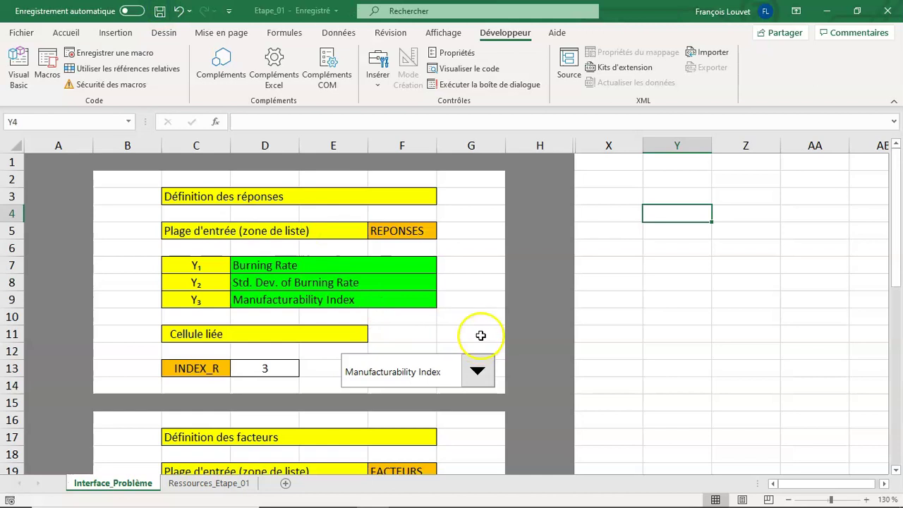
- Draw a second combo box over E26:G28 beside INDEX_F
{"action": "scroll", "coordinate": [477, 322], "scroll_direction": "down", "scroll_amount": 2}
{"action": "scroll", "coordinate": [477, 322], "scroll_direction": "down", "scroll_amount": 1}
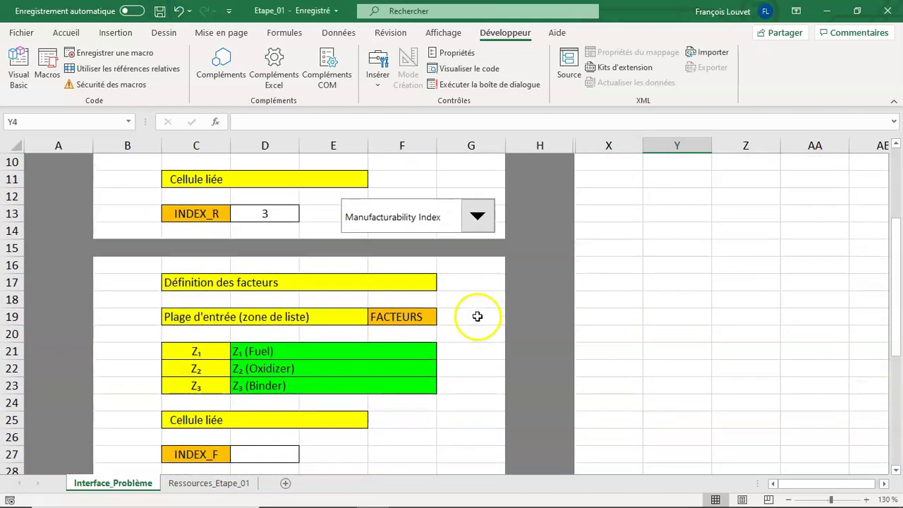
{"action": "scroll", "coordinate": [479, 332], "scroll_direction": "down", "scroll_amount": 1}
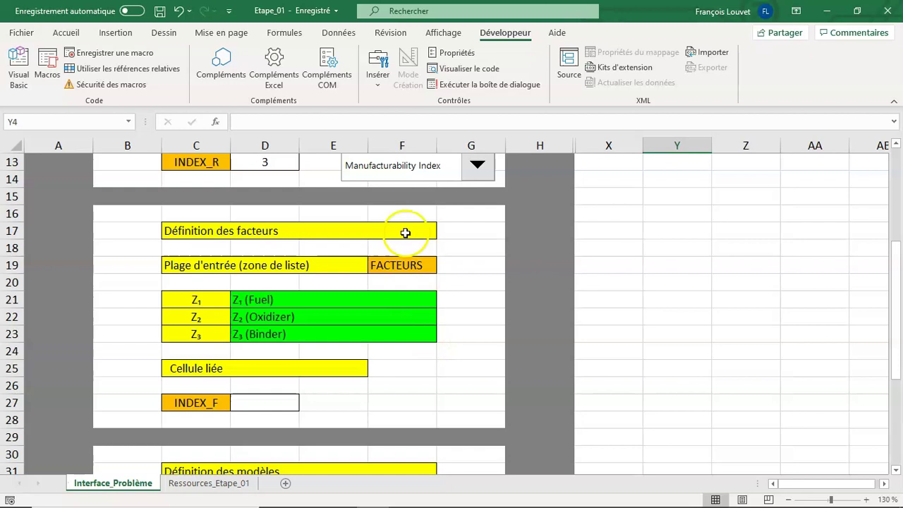
{"action": "left_click", "coordinate": [376, 88]}
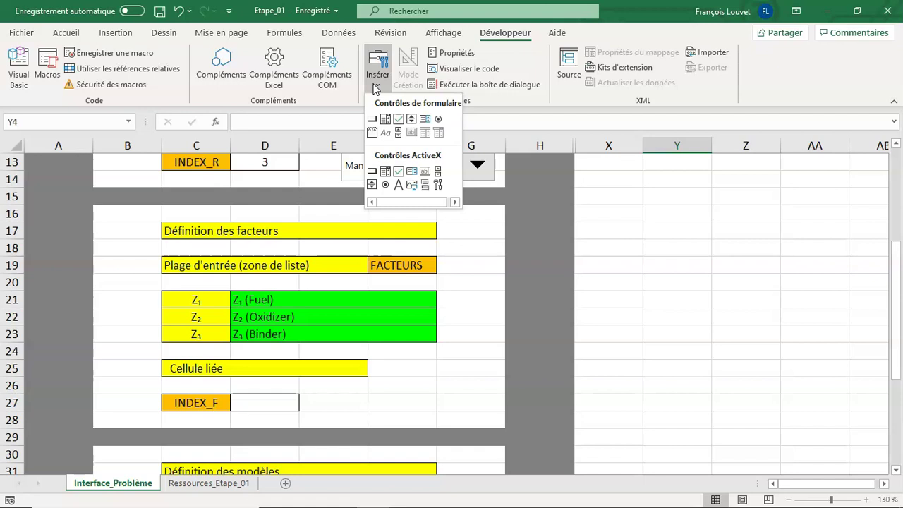
{"action": "left_click", "coordinate": [387, 120]}
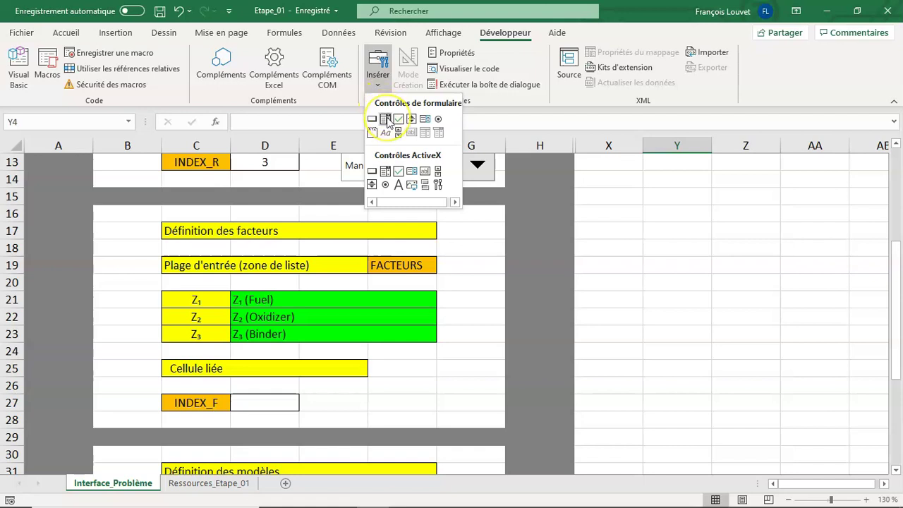
{"action": "left_click", "coordinate": [386, 120]}
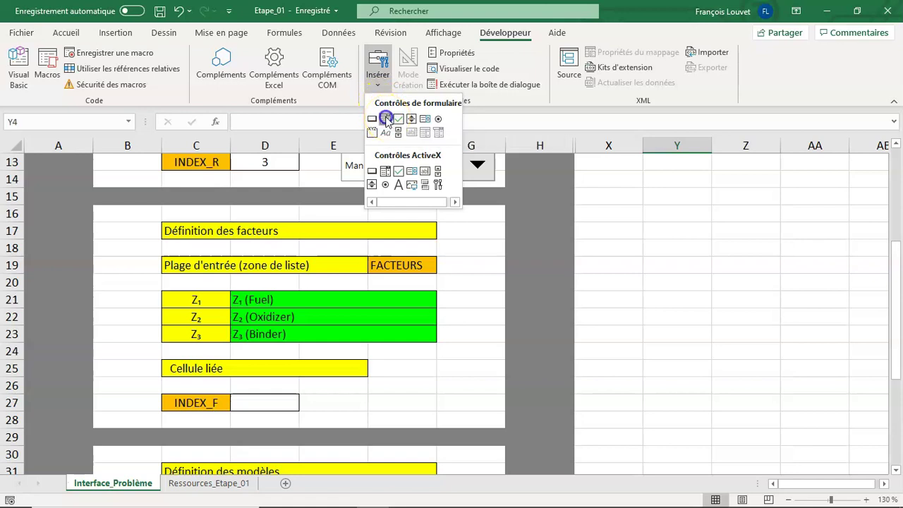
{"action": "left_click_drag", "start_coordinate": [323, 386], "coordinate": [472, 419]}
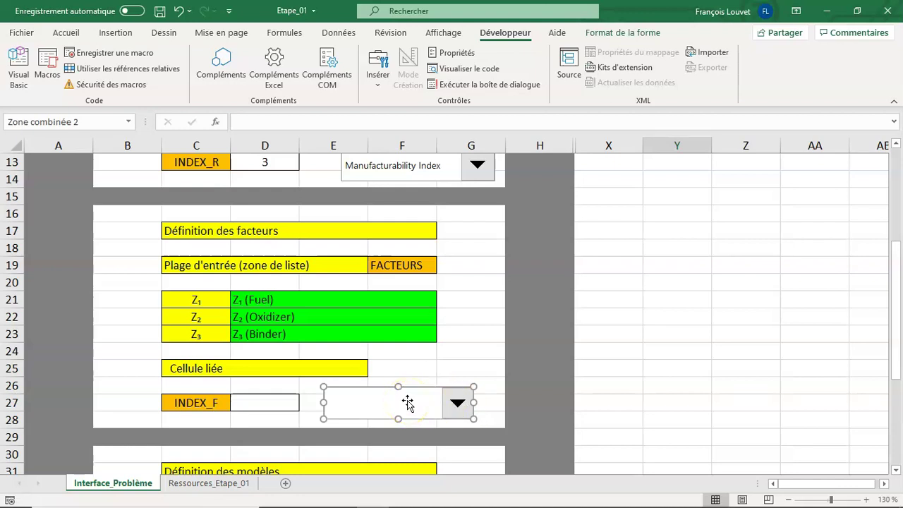
- Set its Plage d'entrée to FACTEURS and Cellule liée to INDEX_F
{"action": "right_click", "coordinate": [408, 401]}
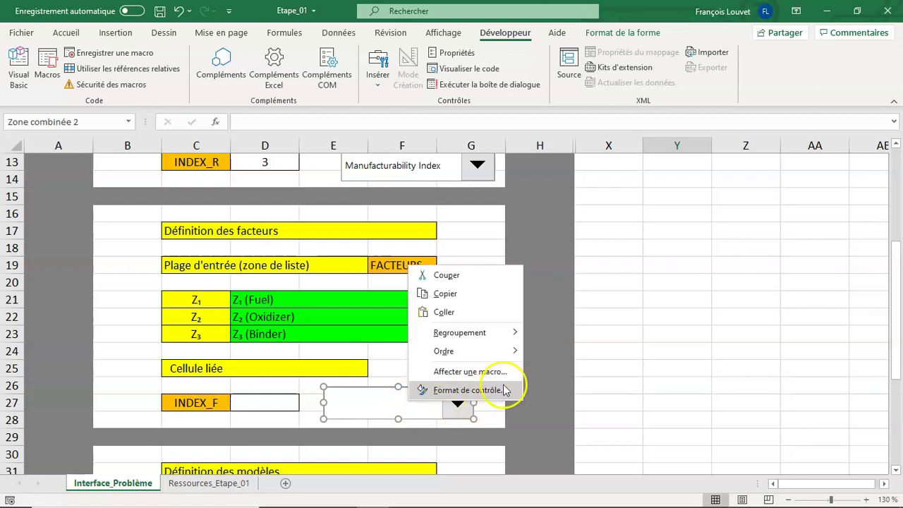
{"action": "left_click", "coordinate": [459, 390]}
{"action": "left_click", "coordinate": [626, 118]}
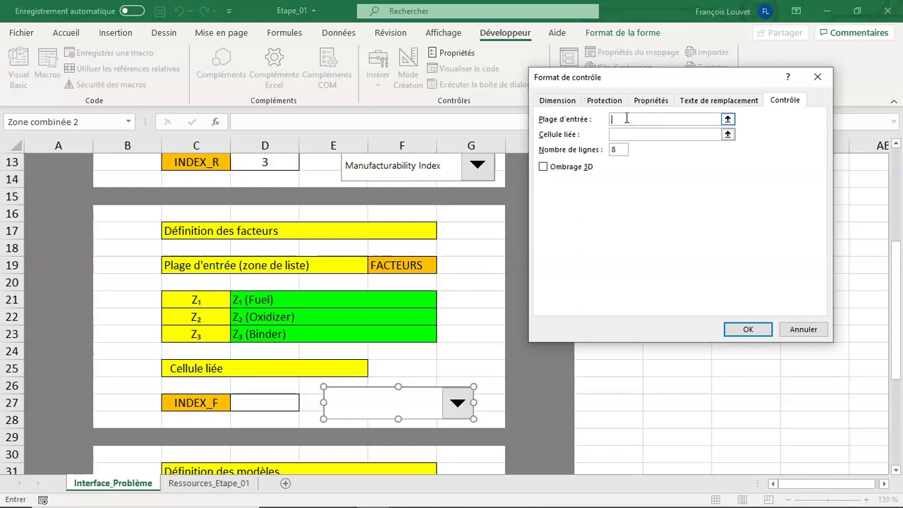
{"action": "type", "text": "FACTEURS"}
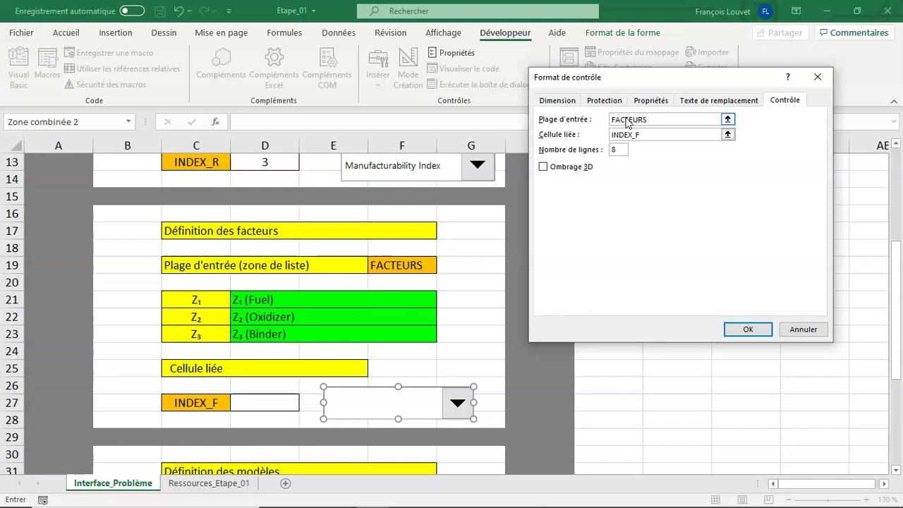
{"action": "left_click", "coordinate": [749, 331]}
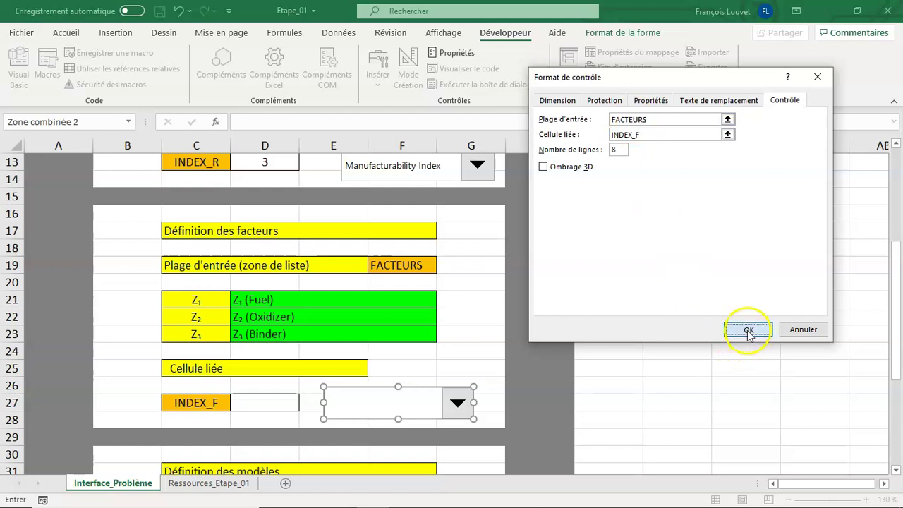
{"action": "left_click", "coordinate": [669, 283]}
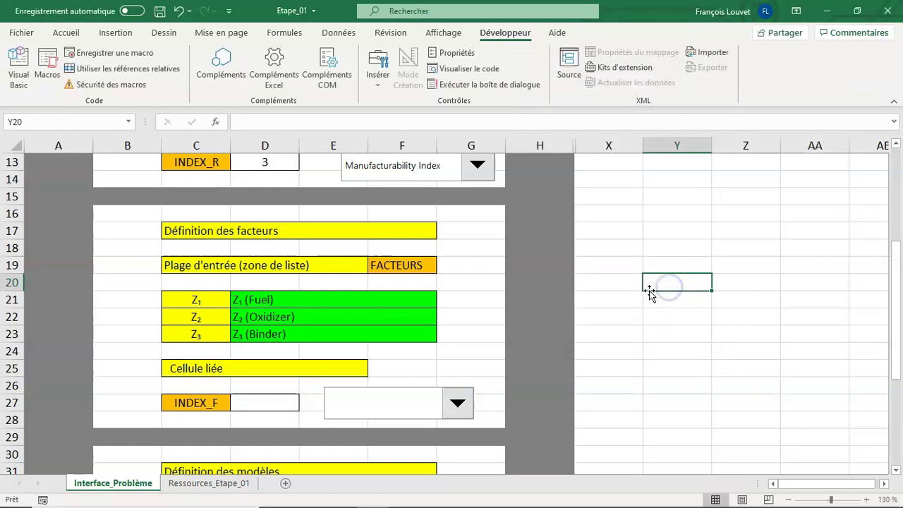
- Cycle the factor box through Z₁, Z₂ and Z₃, and centre the INDEX_F value in D27
{"action": "left_click", "coordinate": [455, 405]}
{"action": "left_click", "coordinate": [424, 422]}
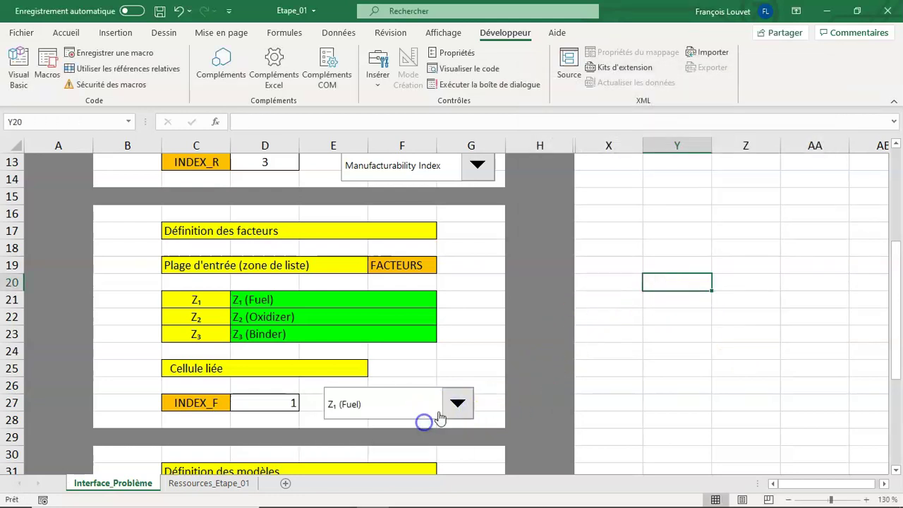
{"action": "left_click", "coordinate": [457, 405]}
{"action": "left_click", "coordinate": [416, 437]}
{"action": "left_click", "coordinate": [456, 404]}
{"action": "left_click", "coordinate": [421, 450]}
{"action": "left_click", "coordinate": [281, 403]}
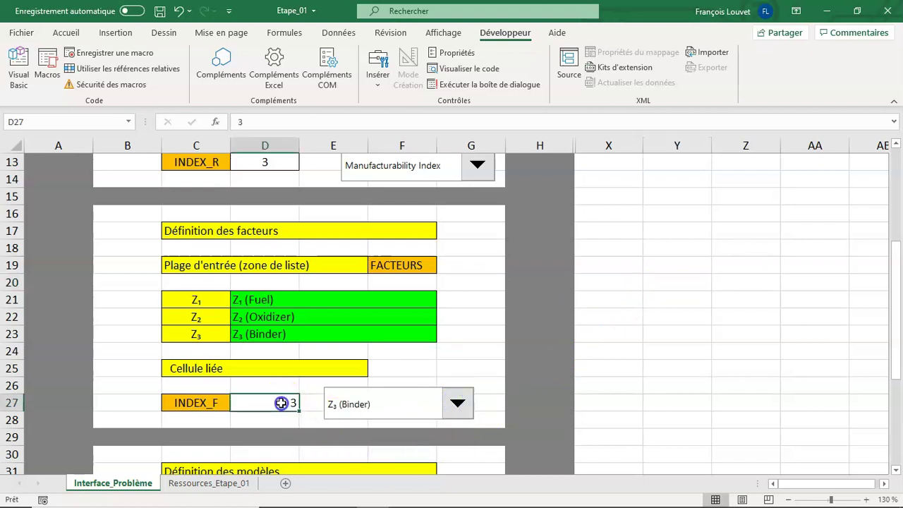
{"action": "left_click", "coordinate": [65, 33]}
{"action": "left_click", "coordinate": [240, 79]}
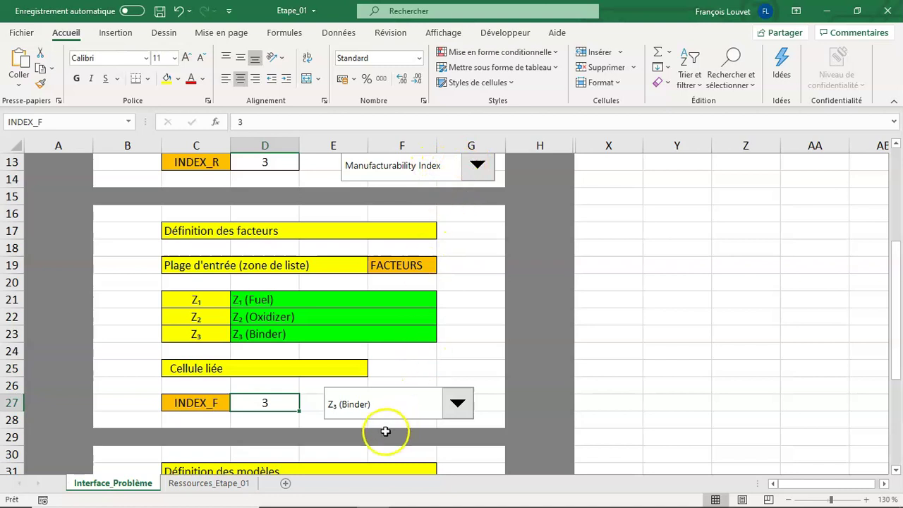
- Set the response to Burning Rate and the factor to Z₁ (Fuel), then save Etape_01
{"action": "left_click", "coordinate": [457, 403]}
{"action": "left_click", "coordinate": [412, 437]}
{"action": "left_click", "coordinate": [474, 170]}
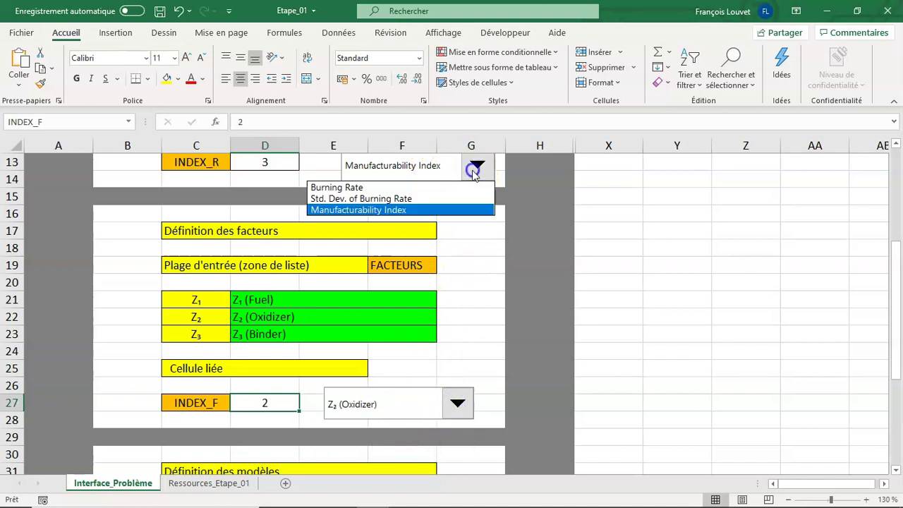
{"action": "left_click", "coordinate": [442, 187]}
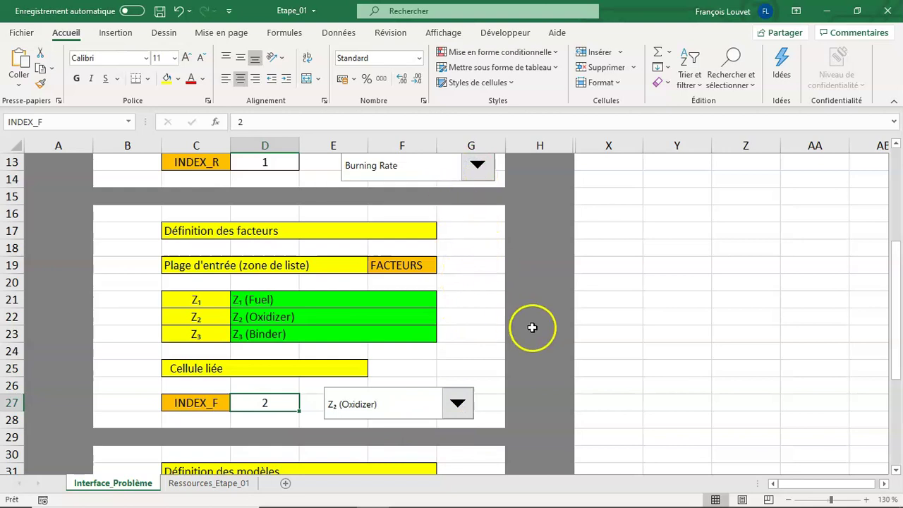
{"action": "scroll", "coordinate": [533, 351], "scroll_direction": "up", "scroll_amount": 1}
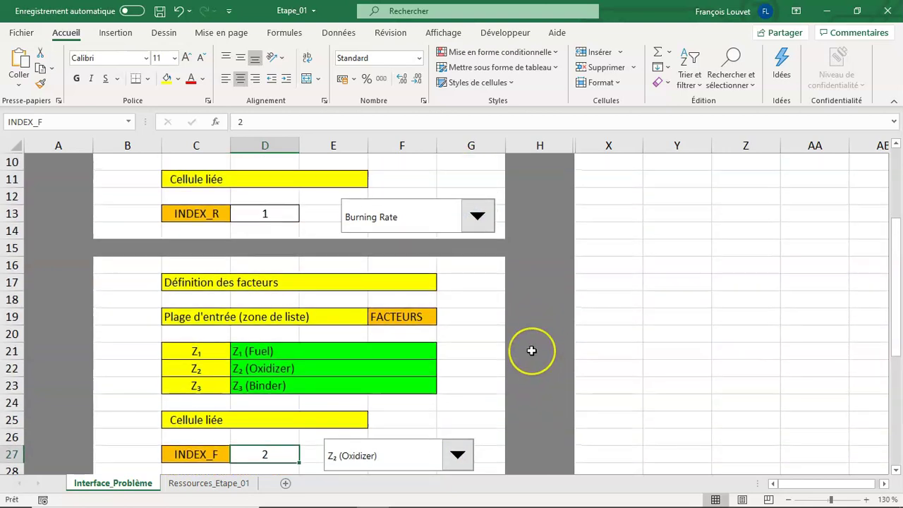
{"action": "scroll", "coordinate": [532, 350], "scroll_direction": "down", "scroll_amount": 1}
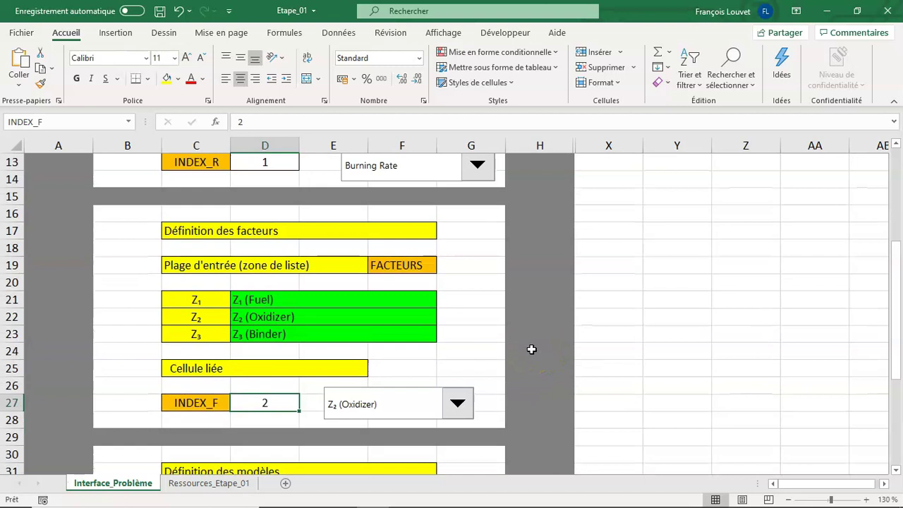
{"action": "left_click", "coordinate": [458, 403]}
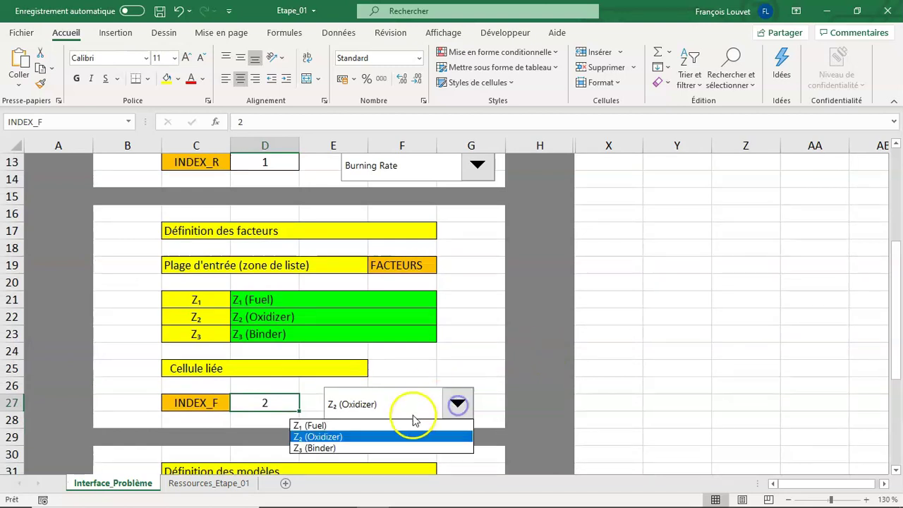
{"action": "left_click", "coordinate": [413, 426]}
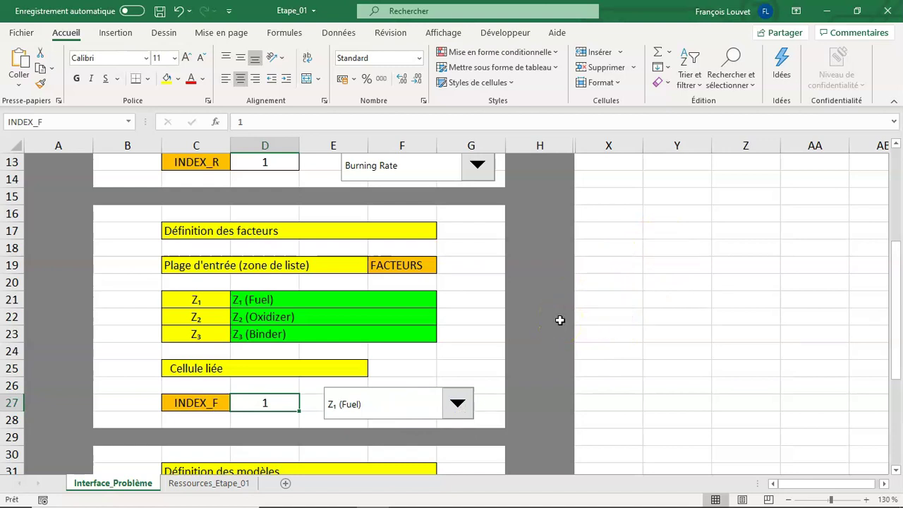
{"action": "left_click", "coordinate": [160, 11]}
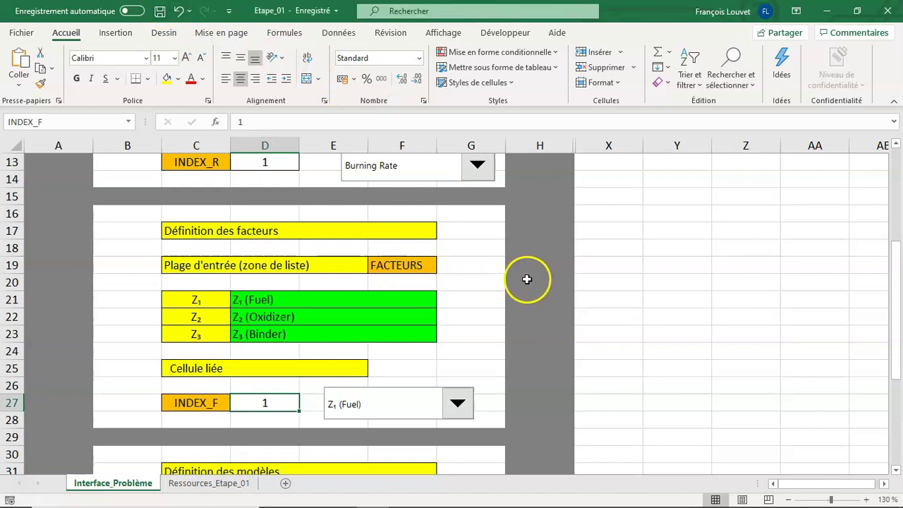
{"action": "scroll", "coordinate": [520, 270], "scroll_direction": "down", "scroll_amount": 1}
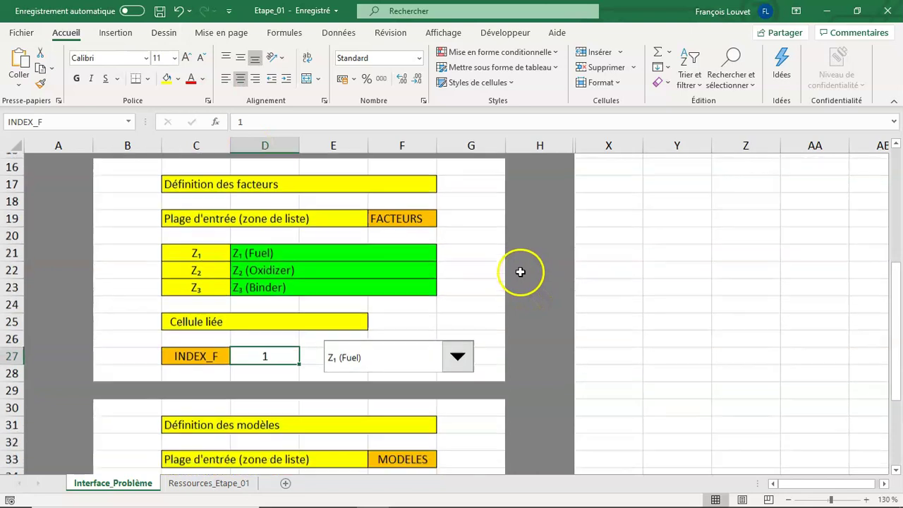
{"action": "scroll", "coordinate": [518, 261], "scroll_direction": "down", "scroll_amount": 3}
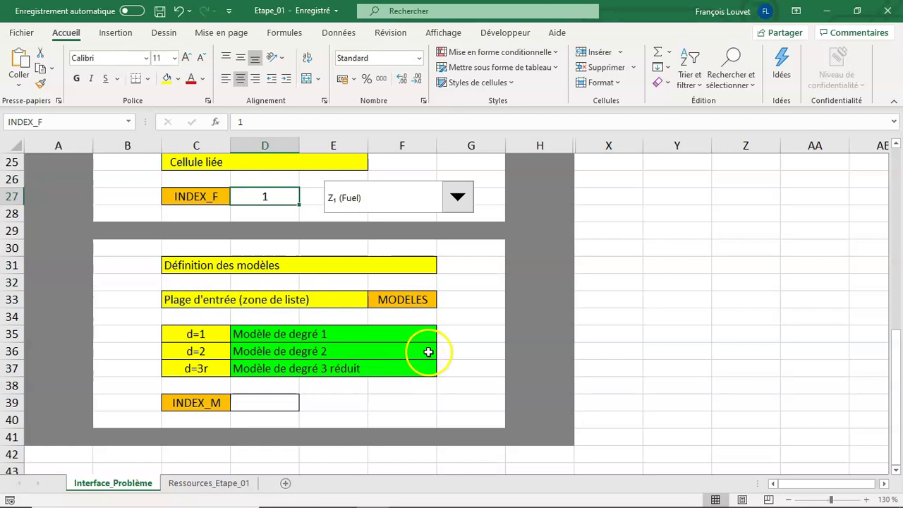
- Draw a third combo box beside INDEX_M from Développeur > Insérer
{"action": "left_click", "coordinate": [504, 34]}
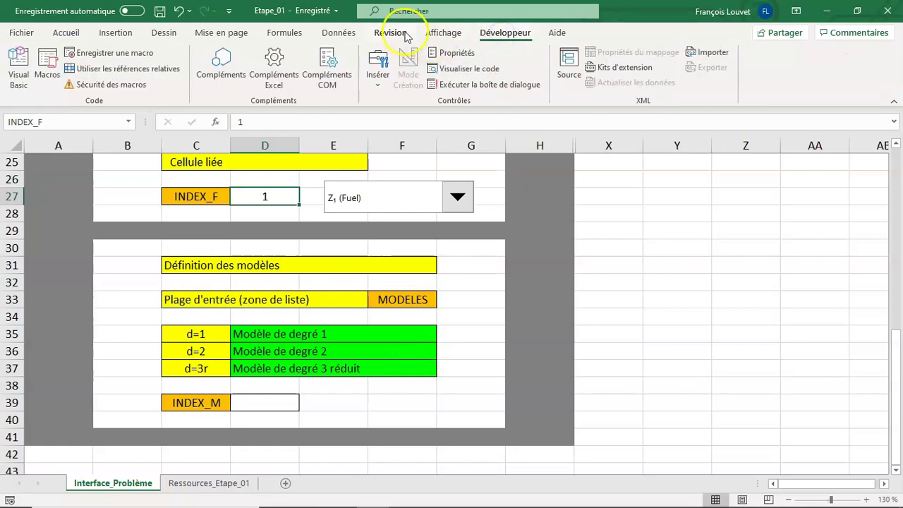
{"action": "left_click", "coordinate": [377, 71]}
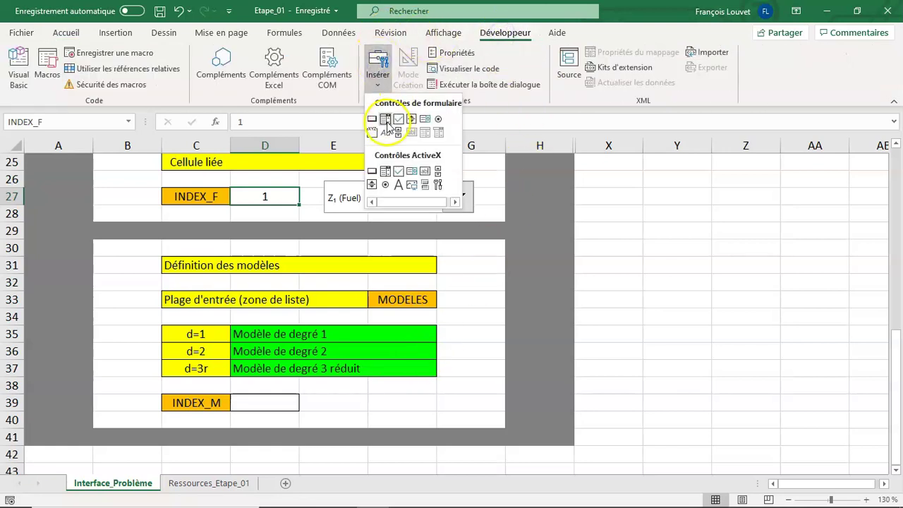
{"action": "left_click", "coordinate": [385, 119]}
{"action": "left_click_drag", "start_coordinate": [340, 387], "coordinate": [500, 423]}
- Set its Plage d'entrée to MODELES and Cellule liée to INDEX_M
{"action": "right_click", "coordinate": [457, 402]}
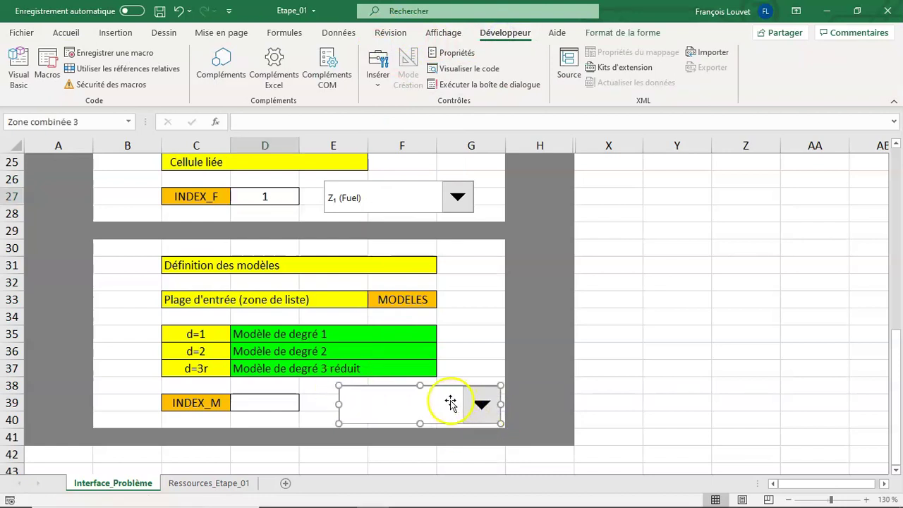
{"action": "right_click", "coordinate": [444, 402]}
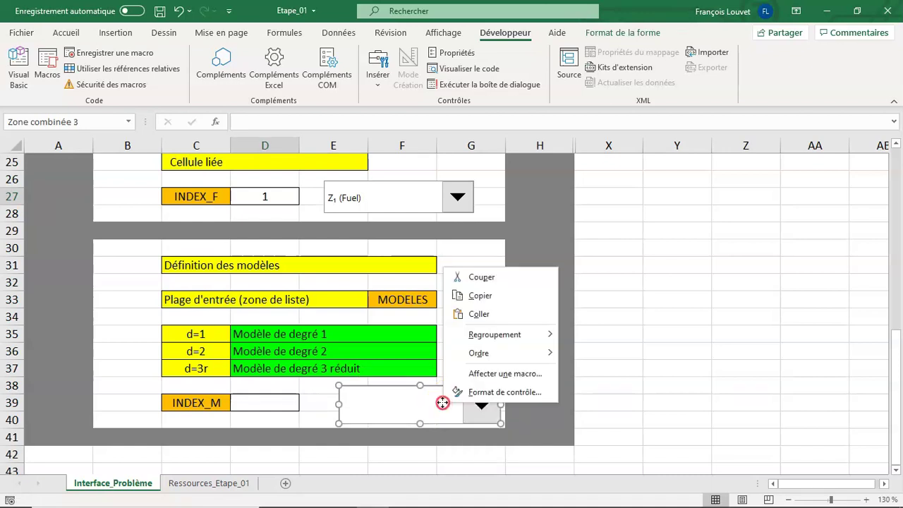
{"action": "left_click", "coordinate": [471, 397]}
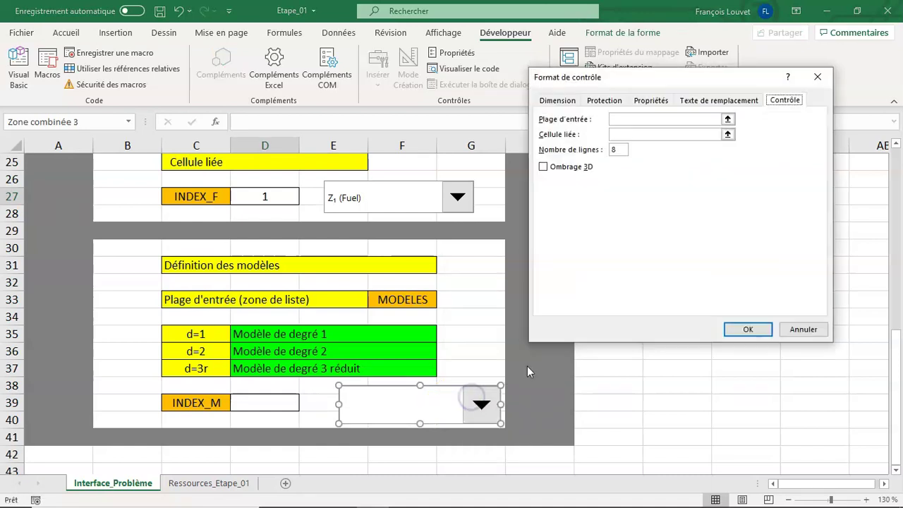
{"action": "left_click", "coordinate": [617, 123]}
{"action": "type", "text": "MODE"}
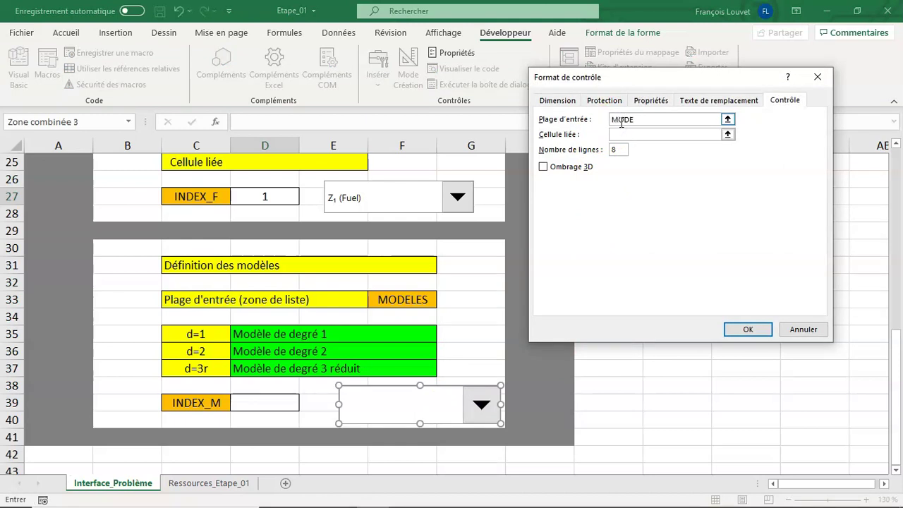
{"action": "type", "text": "LES"}
{"action": "left_click", "coordinate": [634, 134]}
{"action": "type", "text": "INDEX_M"}
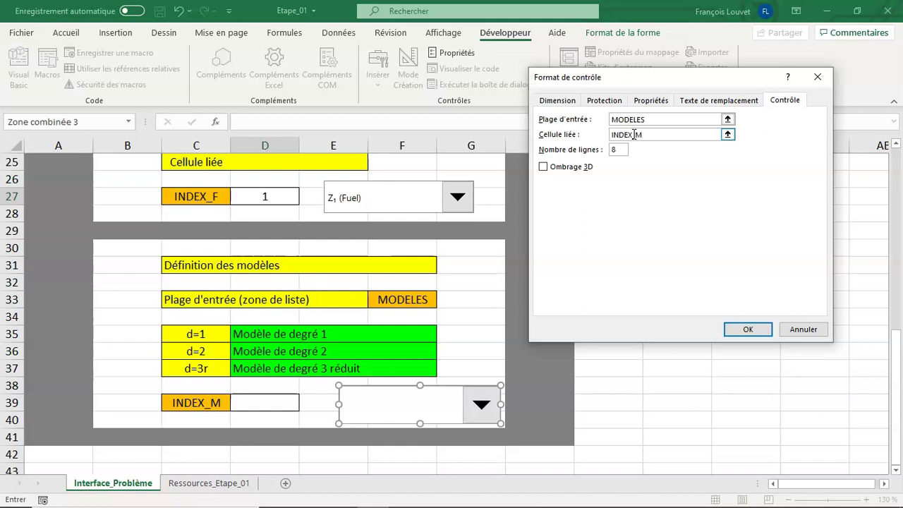
{"action": "left_click", "coordinate": [750, 331]}
- Set the model combo box to Modèle de degré 2
{"action": "left_click", "coordinate": [688, 332]}
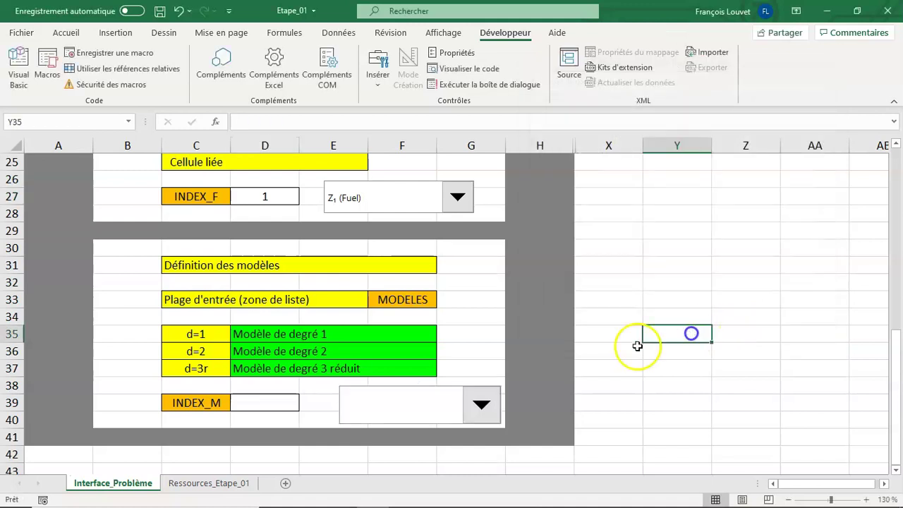
{"action": "left_click", "coordinate": [481, 402]}
{"action": "left_click", "coordinate": [423, 442]}
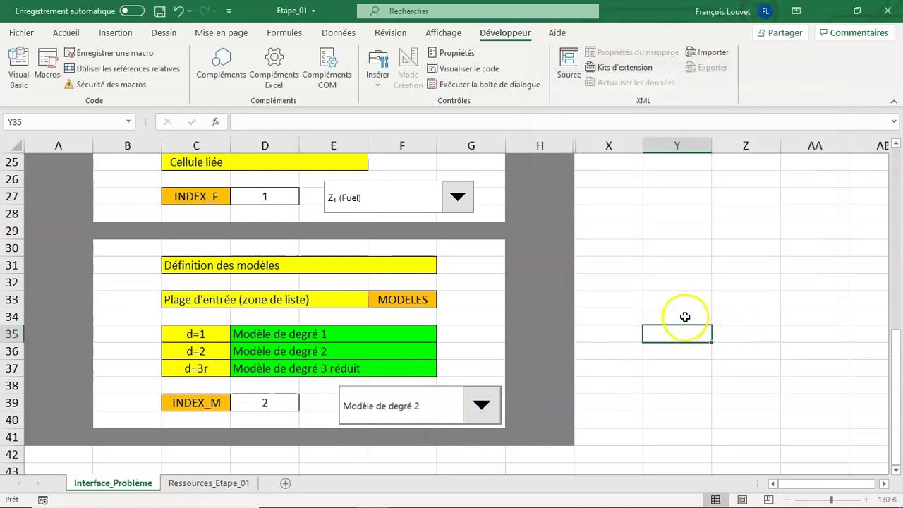
- Scroll to the factor table and select the Z₁ (Fuel) name in D21
{"action": "scroll", "coordinate": [685, 317], "scroll_direction": "up", "scroll_amount": 1}
{"action": "scroll", "coordinate": [684, 316], "scroll_direction": "up", "scroll_amount": 7}
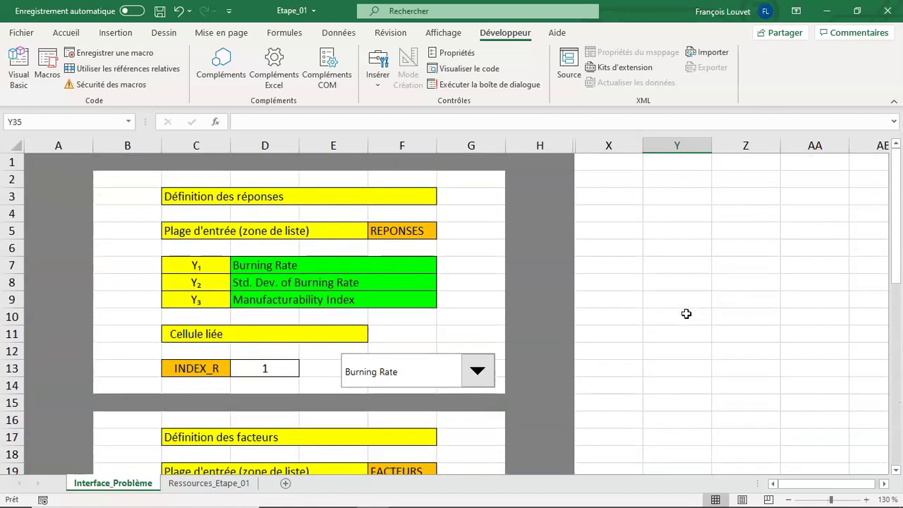
{"action": "scroll", "coordinate": [686, 311], "scroll_direction": "down", "scroll_amount": 4}
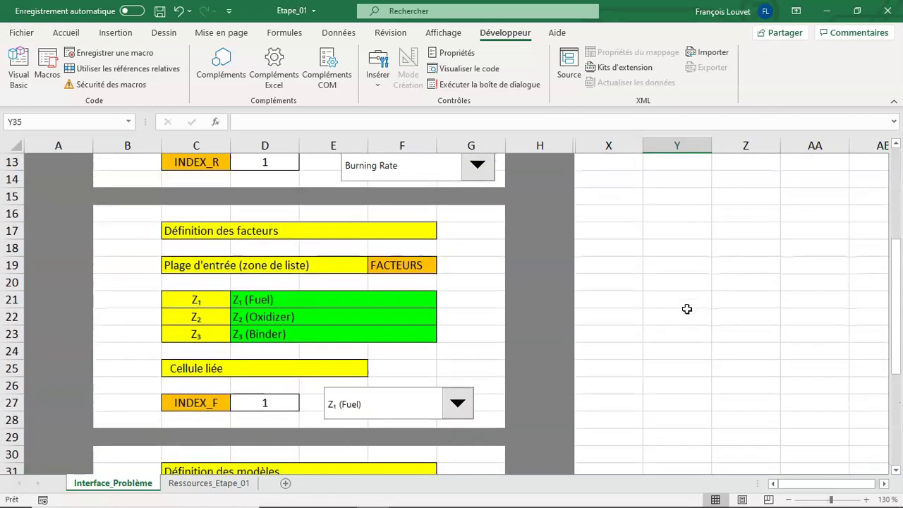
{"action": "left_click", "coordinate": [656, 299]}
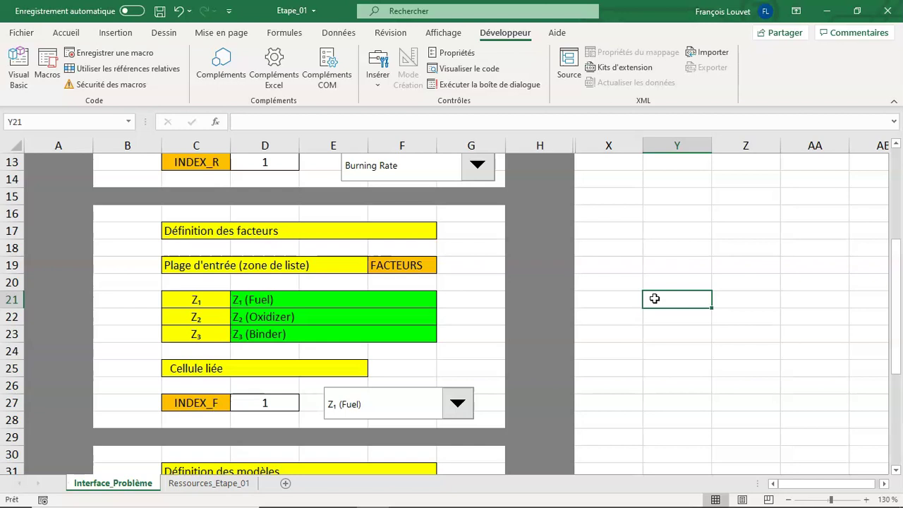
{"action": "left_click", "coordinate": [254, 300]}
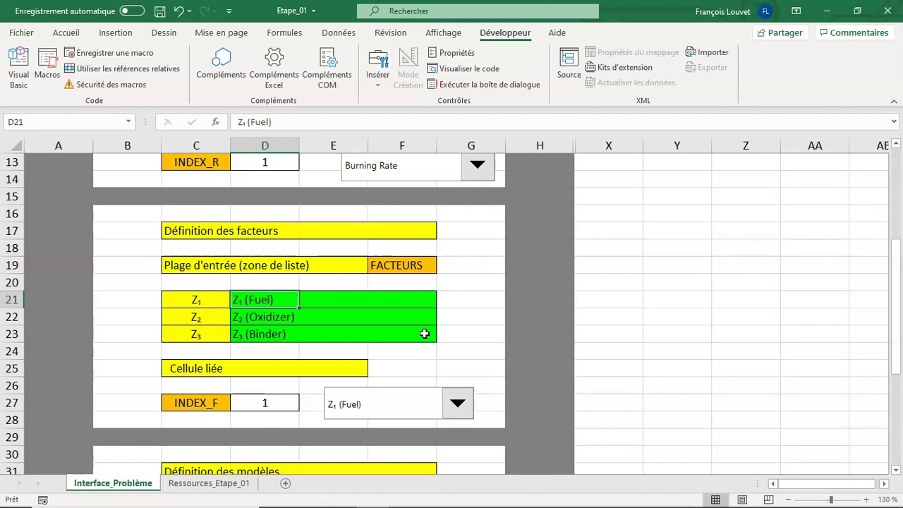
- Type A in D21 and add a subscript ₂ from the Exposants et indices symbols
{"action": "type", "text": "A"}
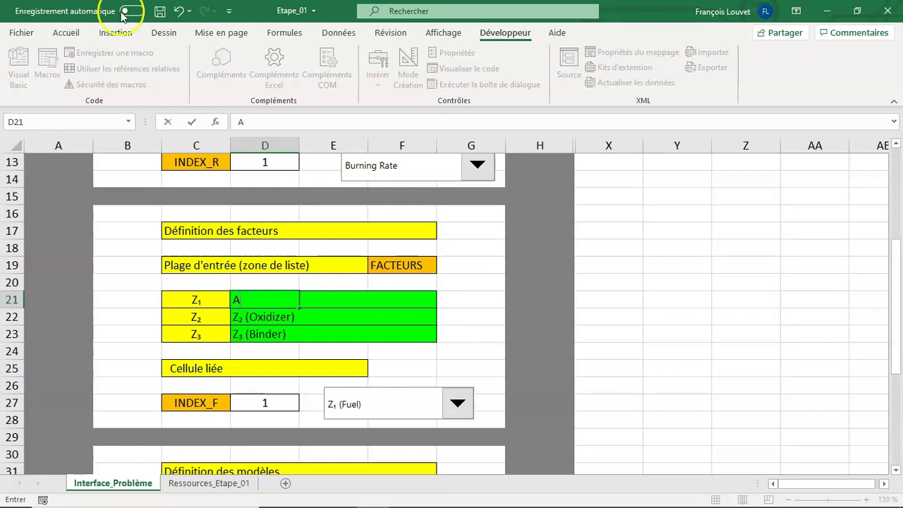
{"action": "left_click", "coordinate": [119, 34]}
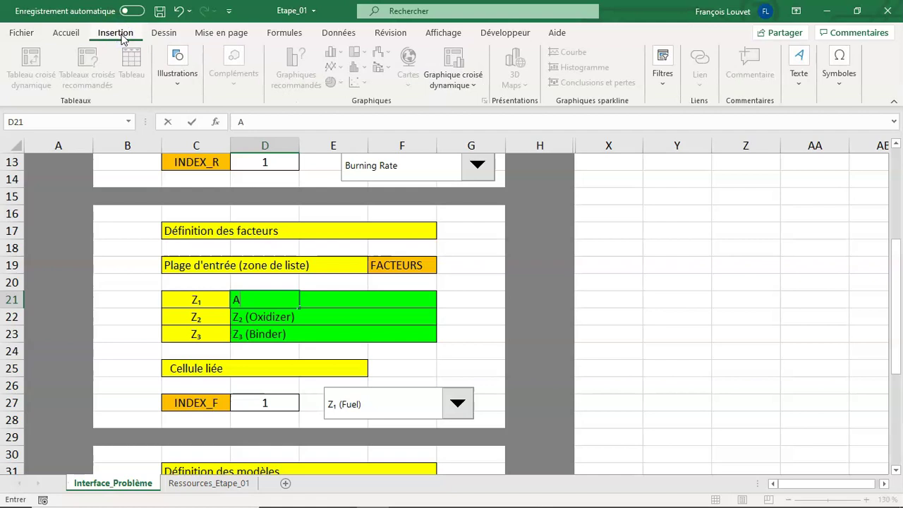
{"action": "left_click", "coordinate": [844, 65]}
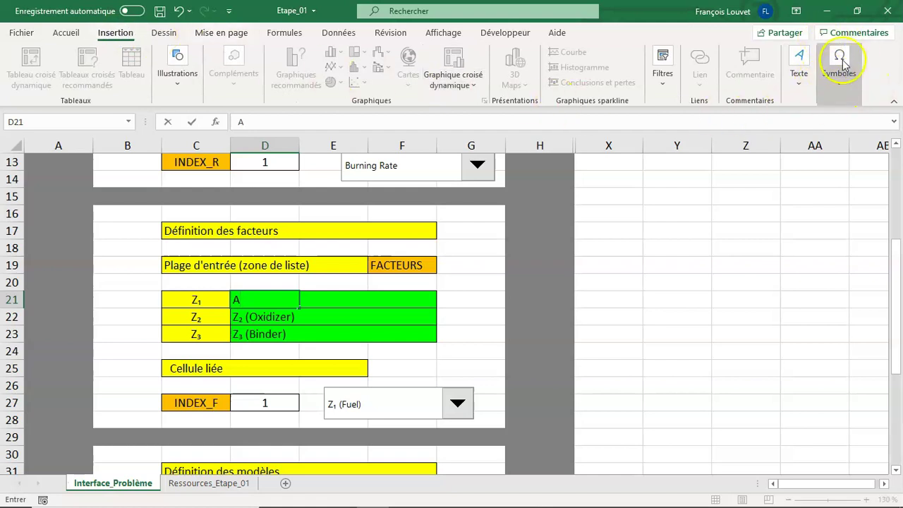
{"action": "left_click", "coordinate": [839, 84]}
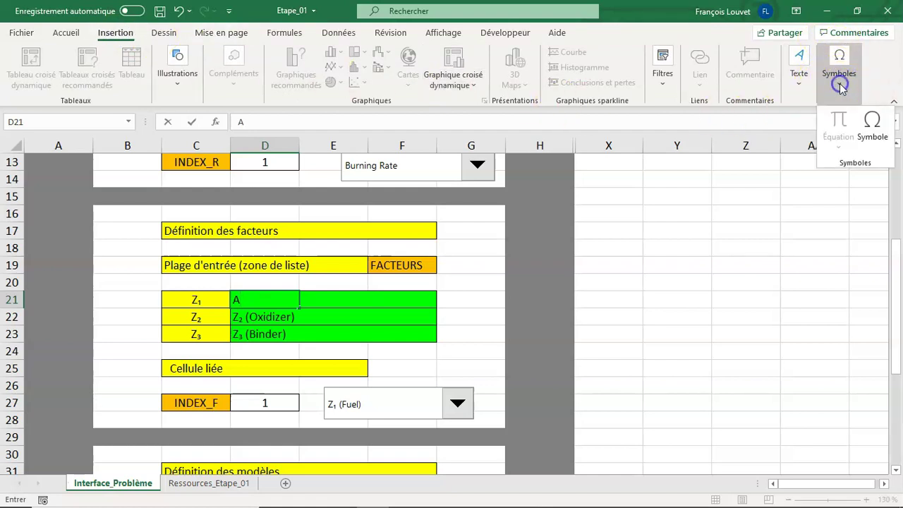
{"action": "left_click", "coordinate": [874, 123]}
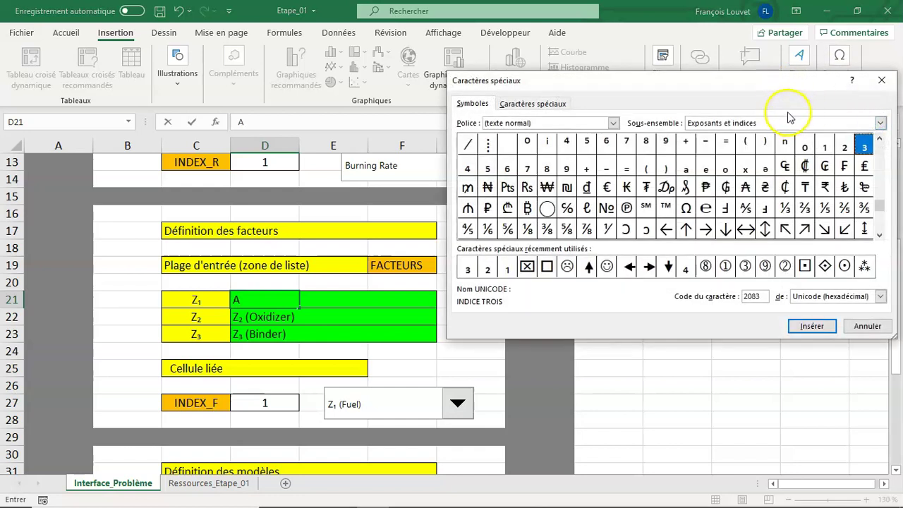
{"action": "left_click", "coordinate": [880, 123]}
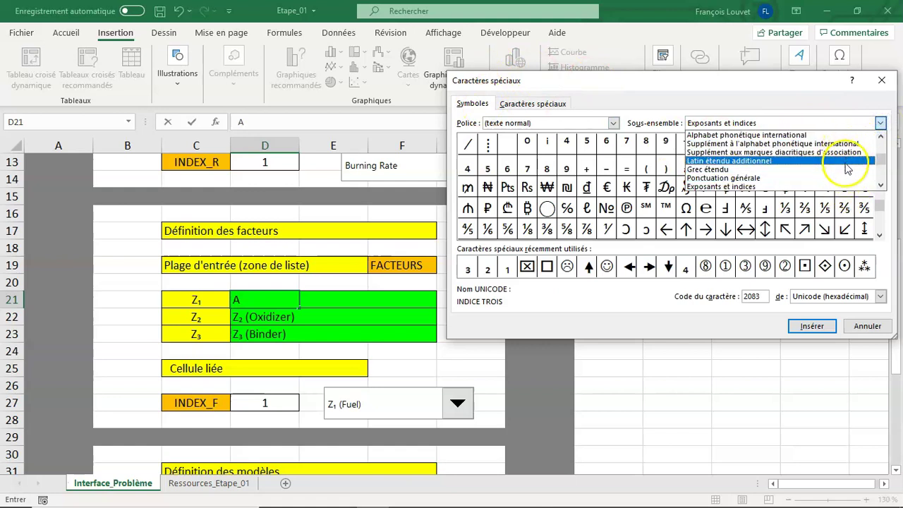
{"action": "left_click", "coordinate": [879, 186]}
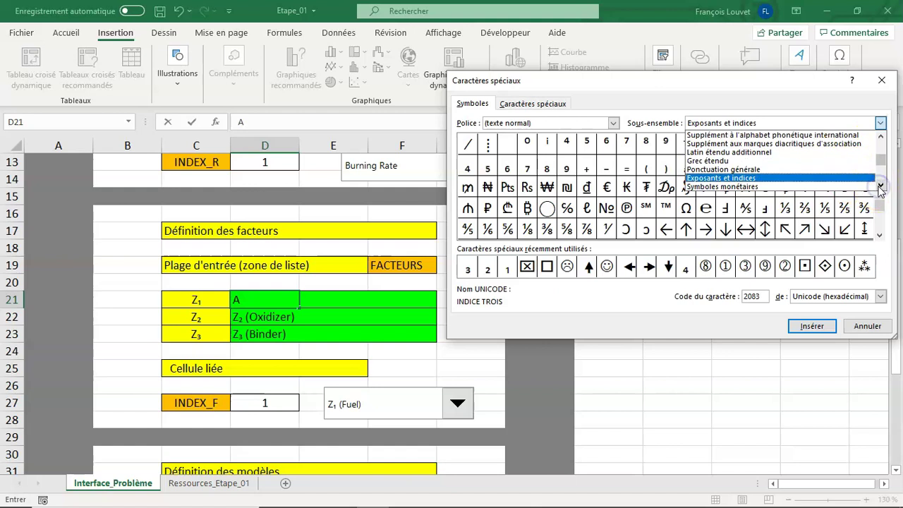
{"action": "left_click", "coordinate": [880, 186]}
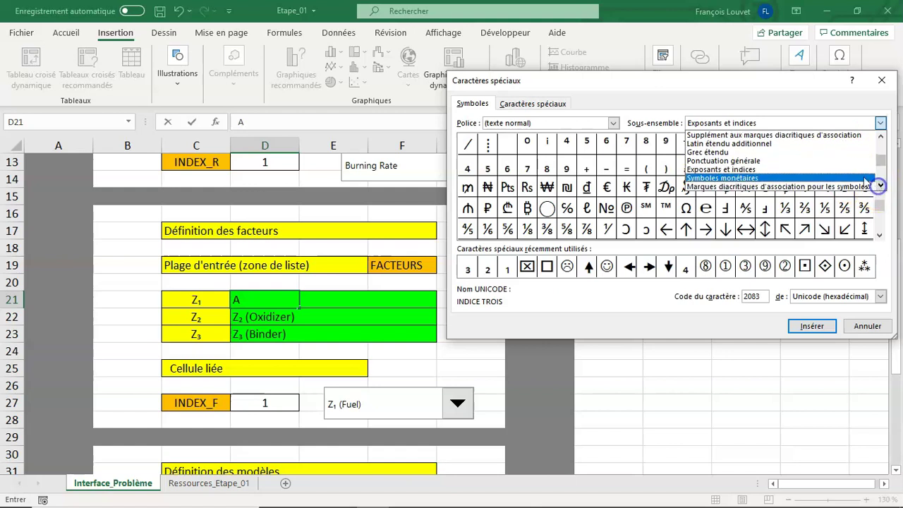
{"action": "left_click", "coordinate": [808, 169]}
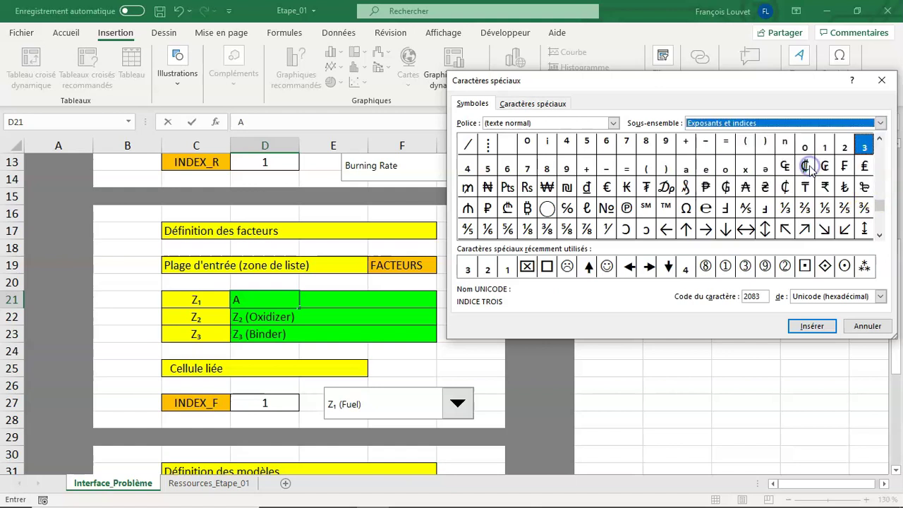
{"action": "left_click", "coordinate": [845, 150]}
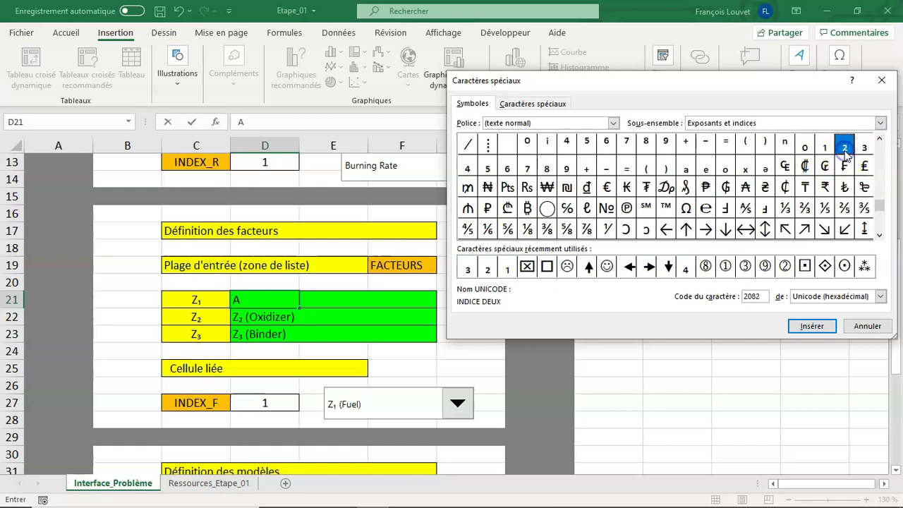
{"action": "left_click", "coordinate": [810, 326]}
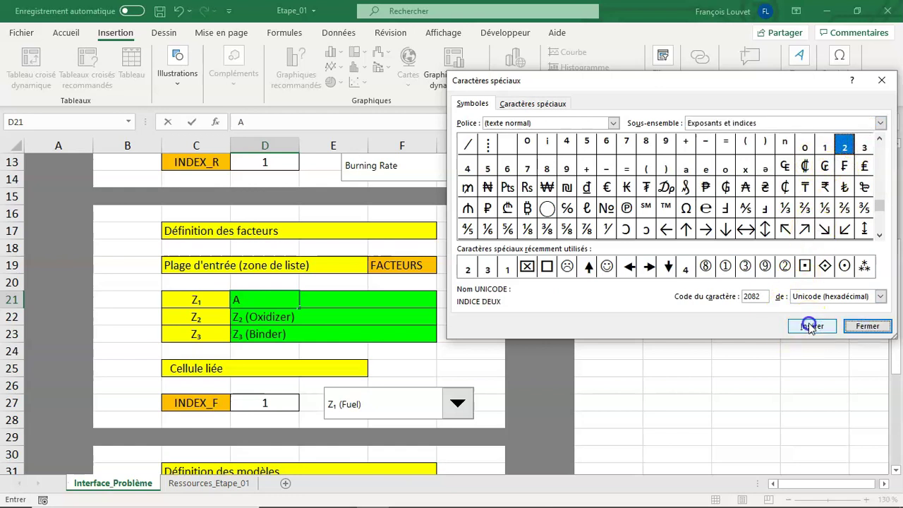
{"action": "left_click", "coordinate": [851, 328]}
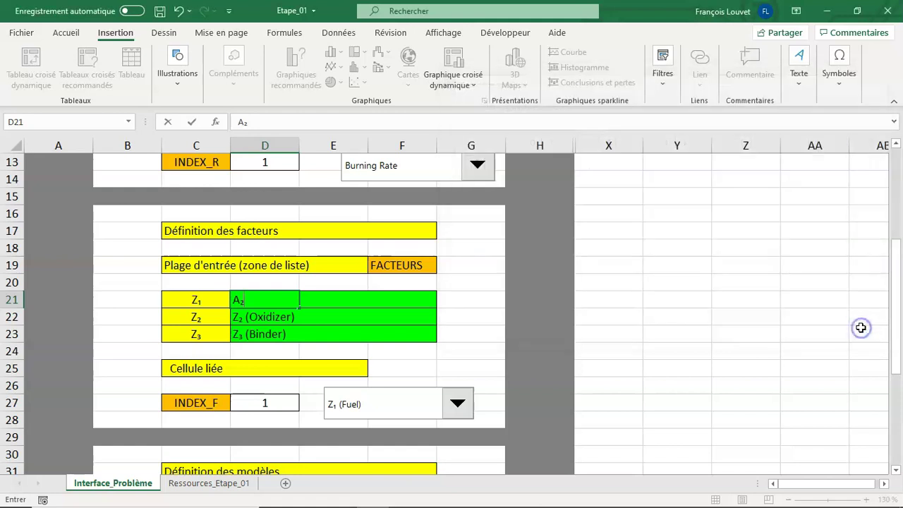
- Complete the factor name as Al₂O₃ by adding O and a subscript ₃, then commit it
{"action": "left_click", "coordinate": [243, 123]}
{"action": "type", "text": "l"}
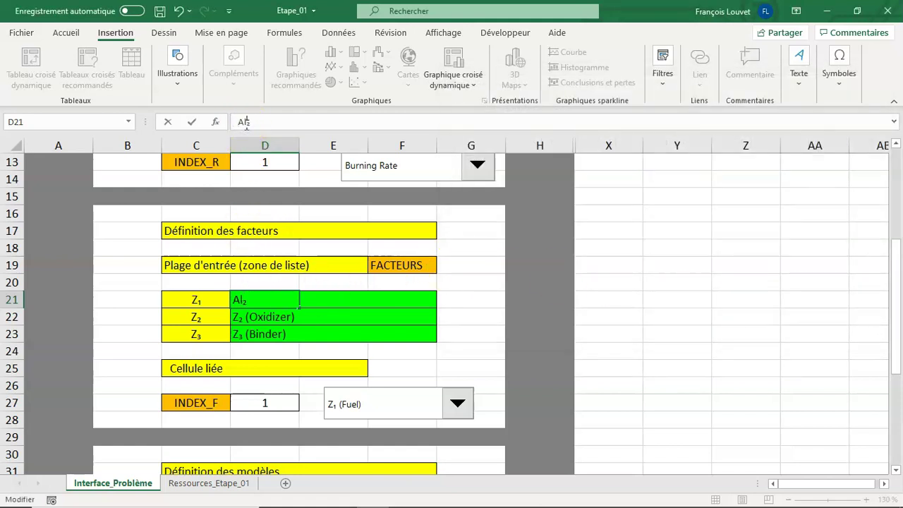
{"action": "left_click", "coordinate": [257, 123]}
{"action": "type", "text": "O"}
{"action": "left_click", "coordinate": [833, 104]}
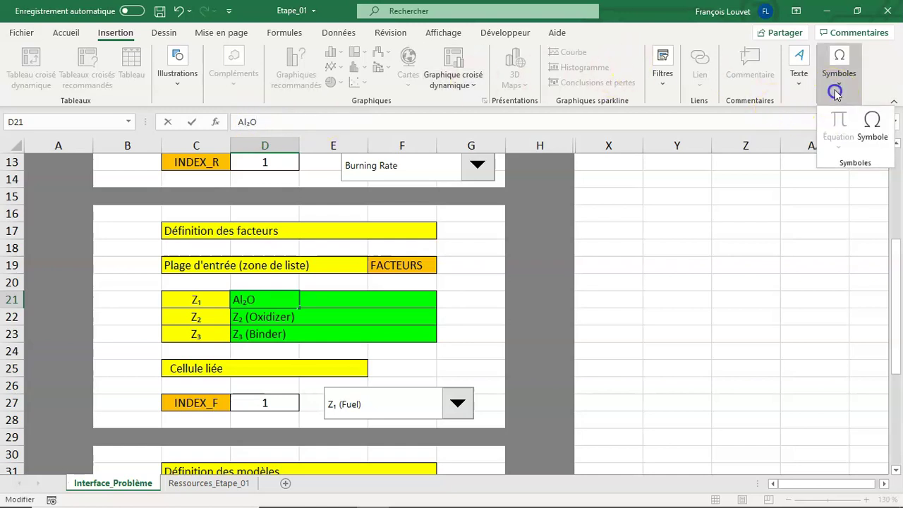
{"action": "left_click", "coordinate": [871, 121]}
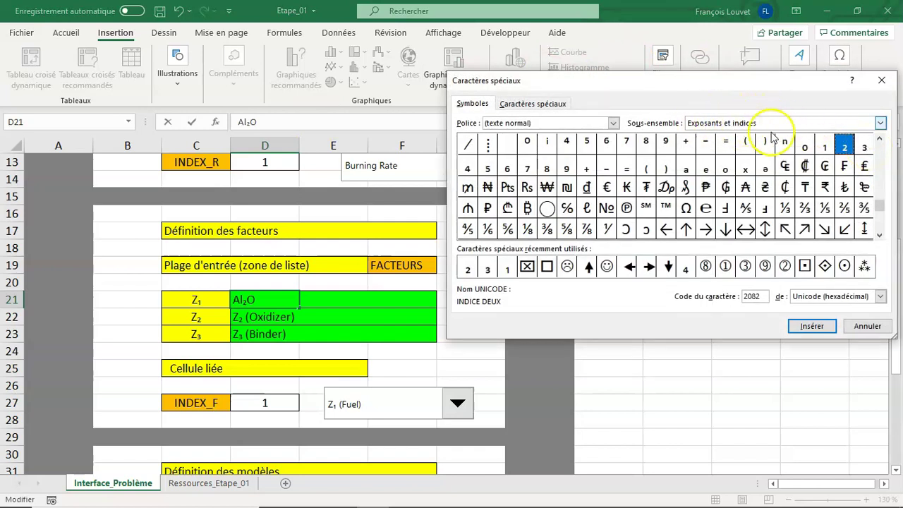
{"action": "left_click", "coordinate": [863, 148]}
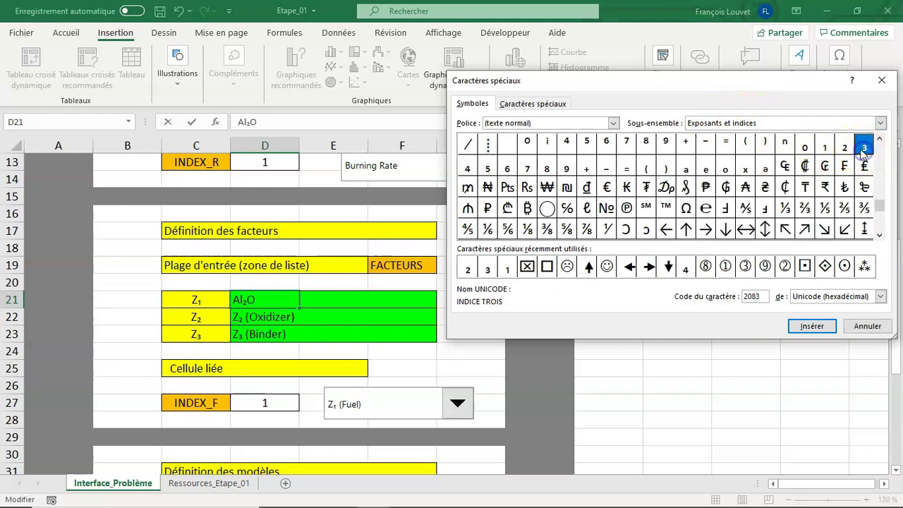
{"action": "left_click", "coordinate": [817, 332]}
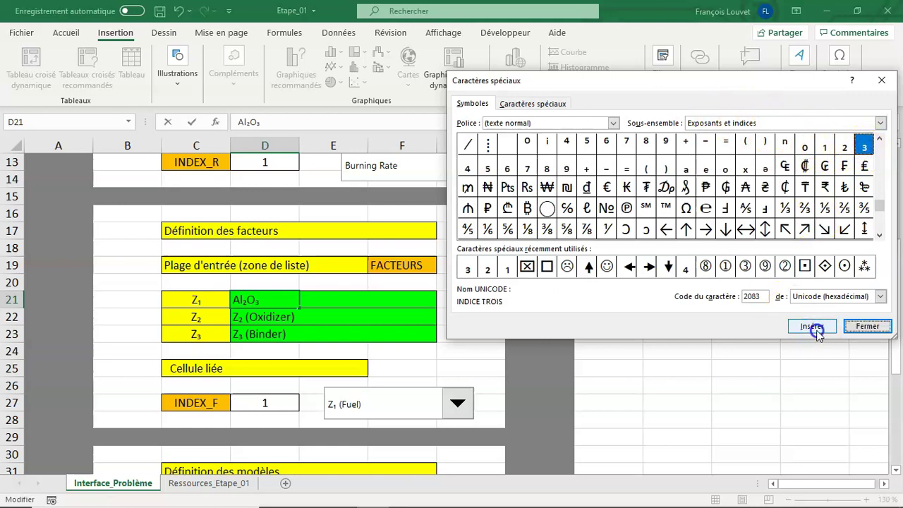
{"action": "left_click", "coordinate": [864, 326]}
{"action": "left_click", "coordinate": [765, 328]}
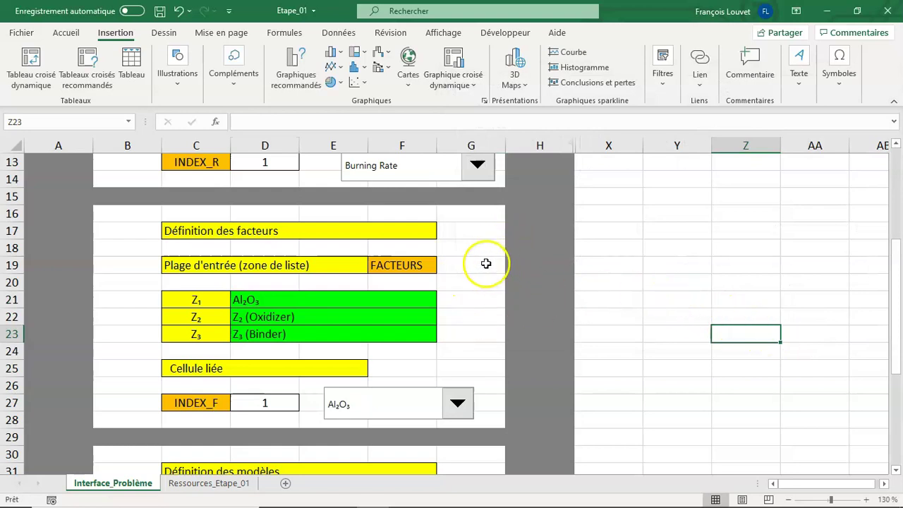
- Confirm Al₂O₃ appears in the factor combo box, then switch it to Z₂ (Oxidizer)
{"action": "scroll", "coordinate": [440, 284], "scroll_direction": "down", "scroll_amount": 1}
{"action": "left_click", "coordinate": [455, 347]}
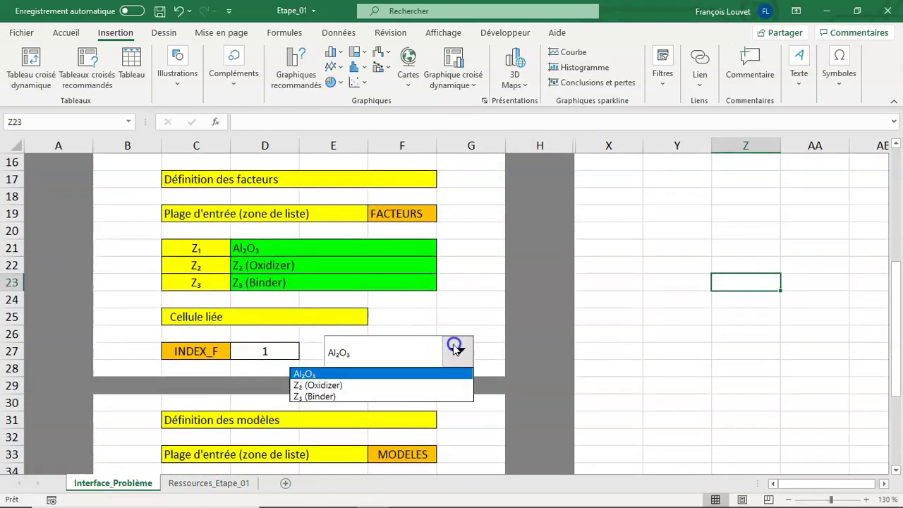
{"action": "left_click", "coordinate": [321, 374]}
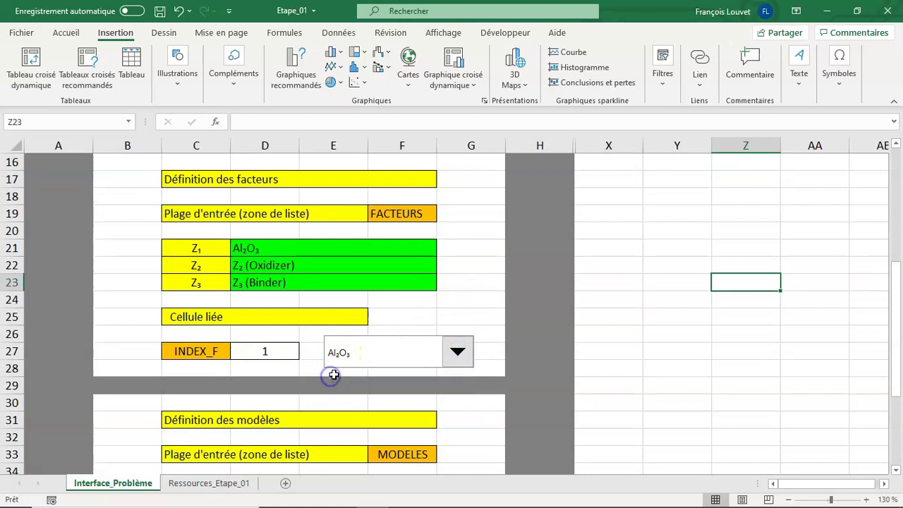
{"action": "left_click", "coordinate": [458, 352]}
{"action": "left_click", "coordinate": [415, 387]}
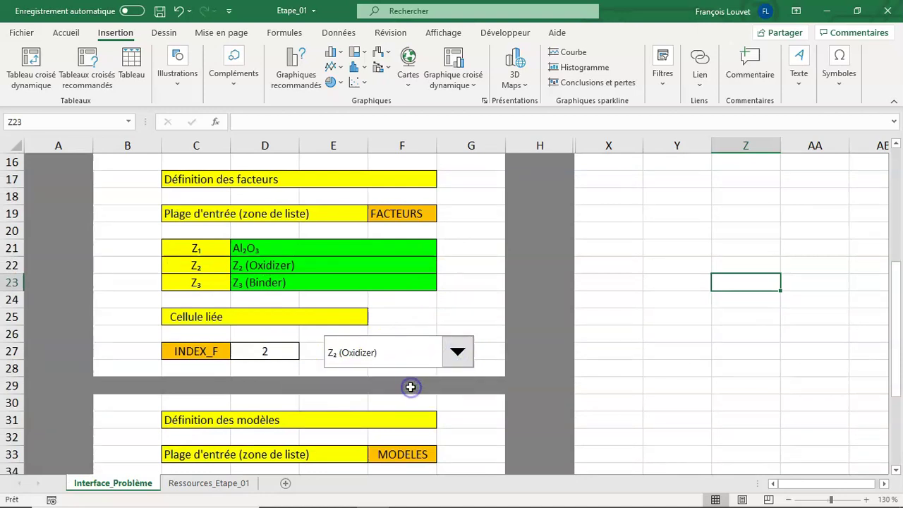
{"action": "left_click", "coordinate": [469, 314]}
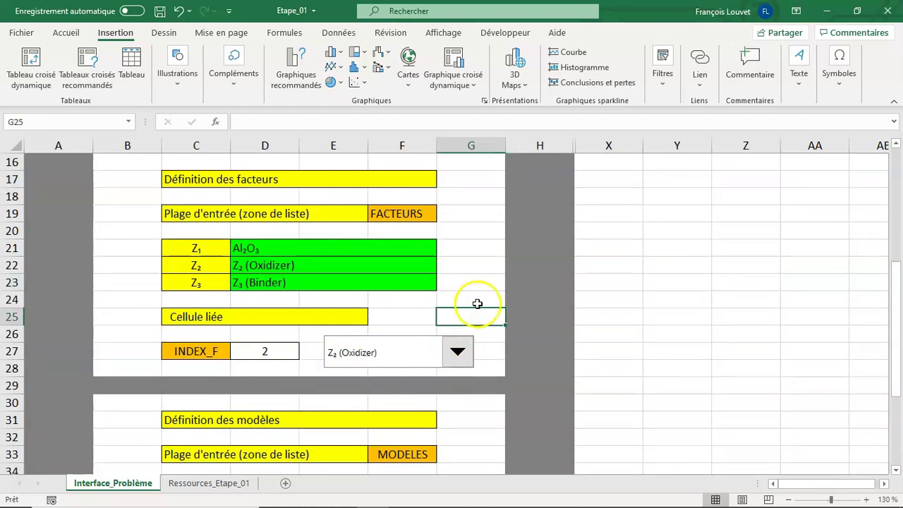
{"action": "scroll", "coordinate": [475, 299], "scroll_direction": "up", "scroll_amount": 2}
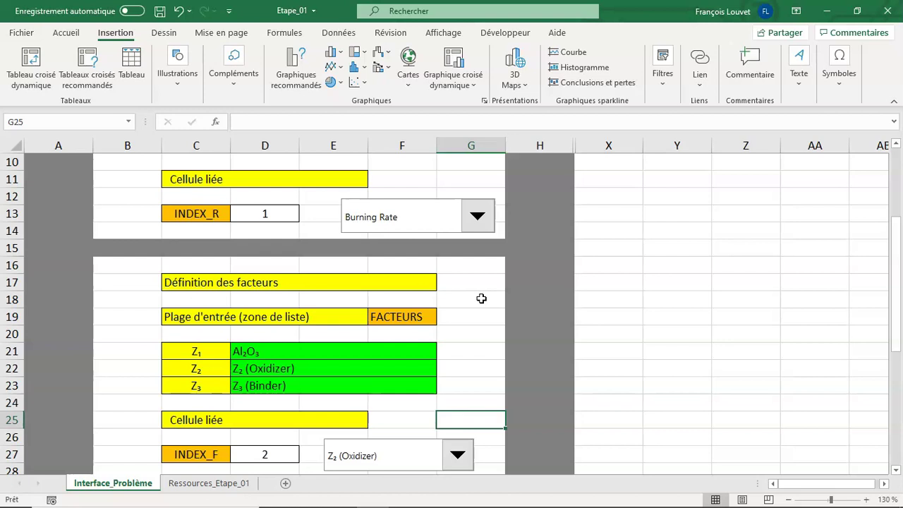
- Undo, then re-enter D21 on Interface_Problème as Z with a subscript ₁
{"action": "left_click", "coordinate": [180, 12]}
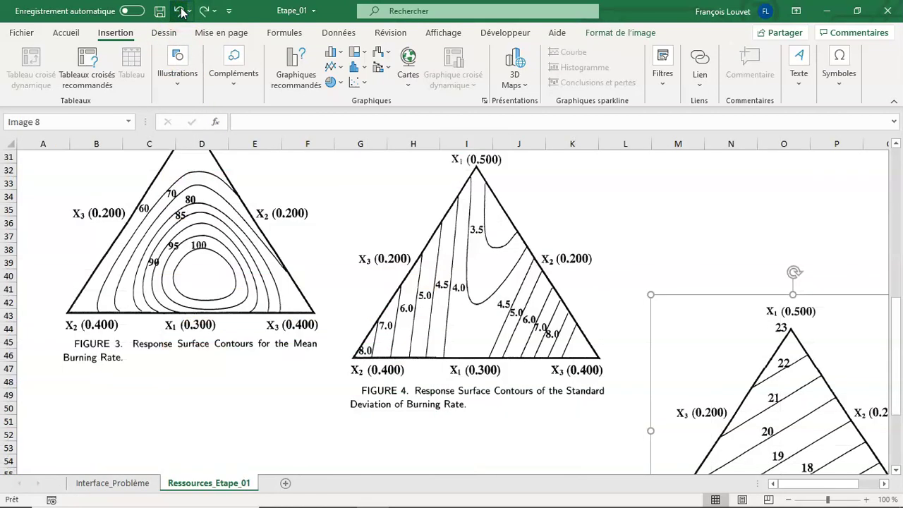
{"action": "left_click", "coordinate": [132, 484]}
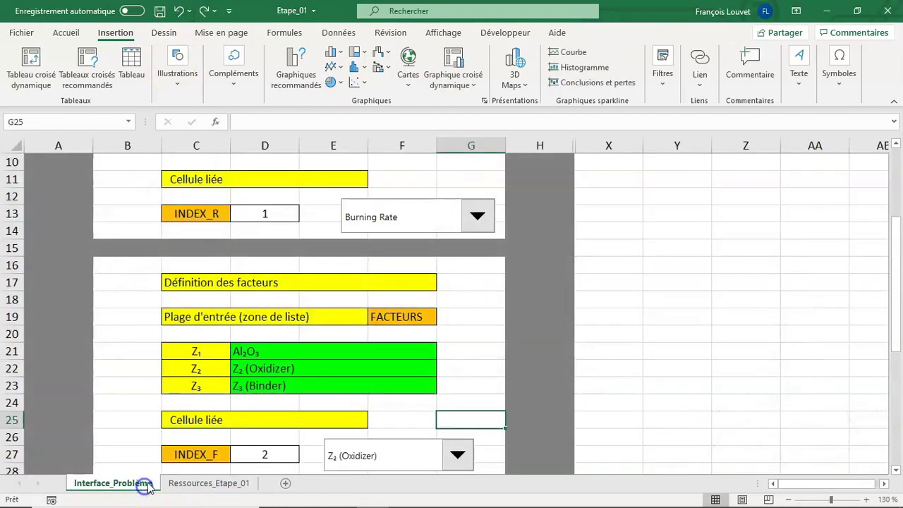
{"action": "left_click", "coordinate": [249, 350]}
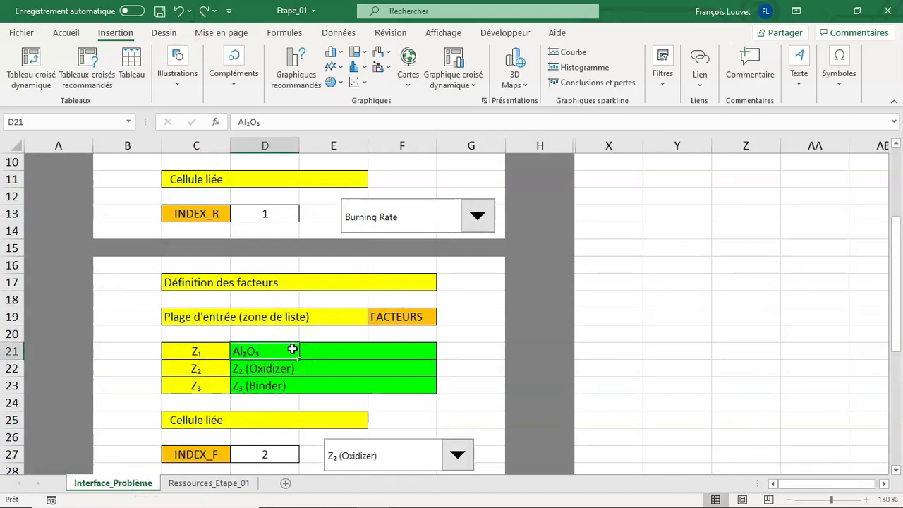
{"action": "type", "text": "Z"}
{"action": "left_click", "coordinate": [836, 62]}
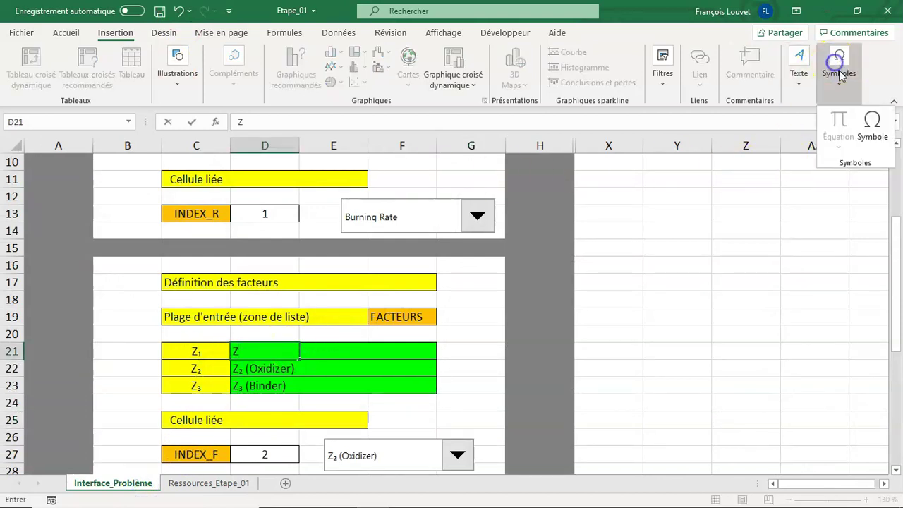
{"action": "left_click", "coordinate": [872, 124]}
{"action": "left_click", "coordinate": [825, 146]}
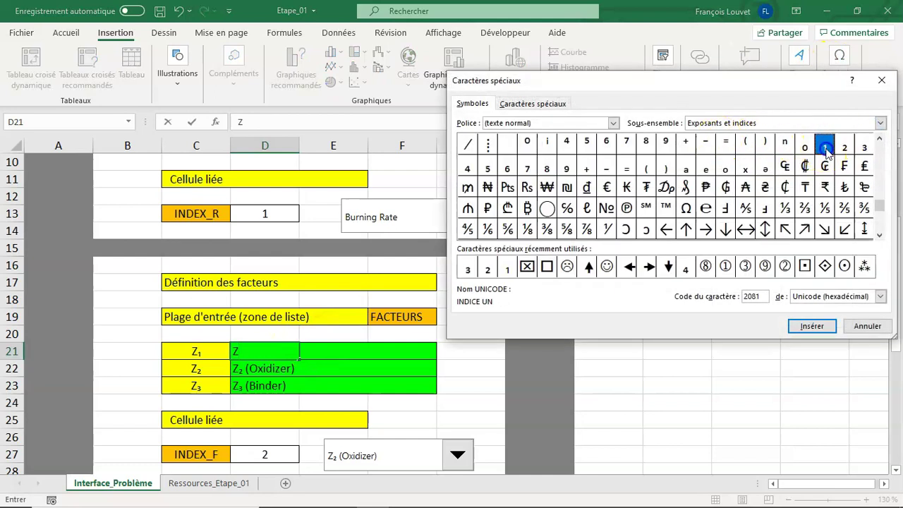
{"action": "left_click", "coordinate": [814, 325]}
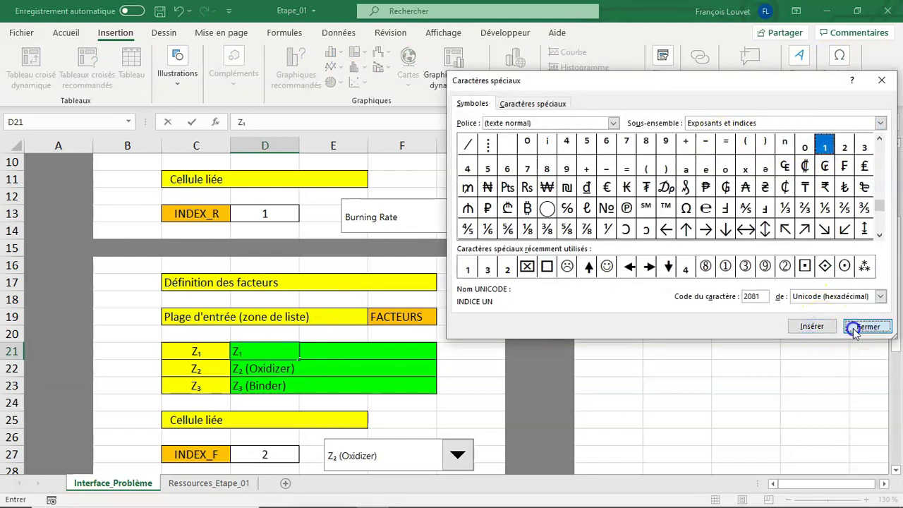
{"action": "left_click", "coordinate": [853, 329]}
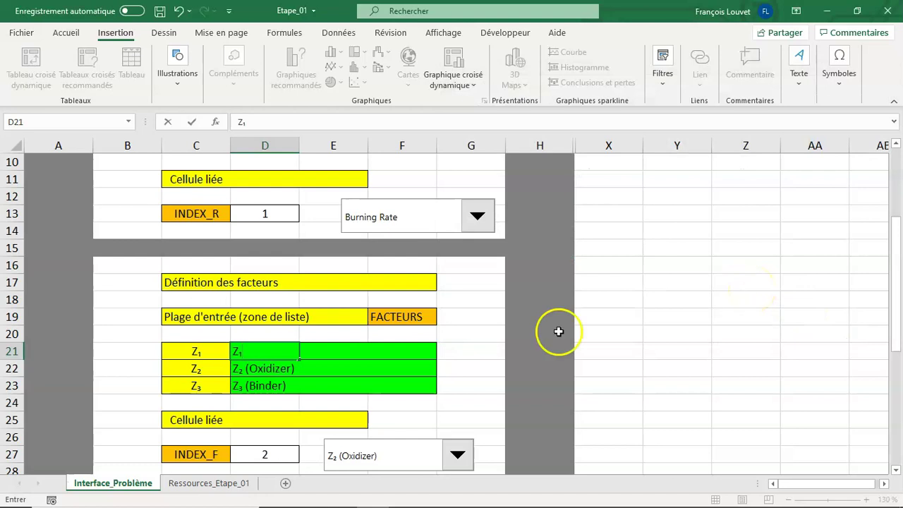
- Finish D21 as Z₁ (Fuel) and select Z₁ (Fuel) in the factor combo box
{"action": "left_click", "coordinate": [325, 121]}
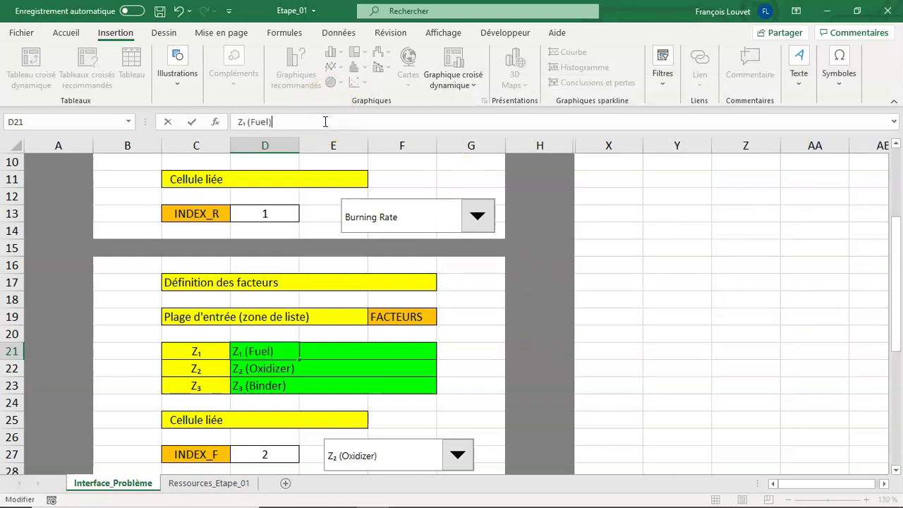
{"action": "key", "text": "Return"}
{"action": "left_click", "coordinate": [457, 456]}
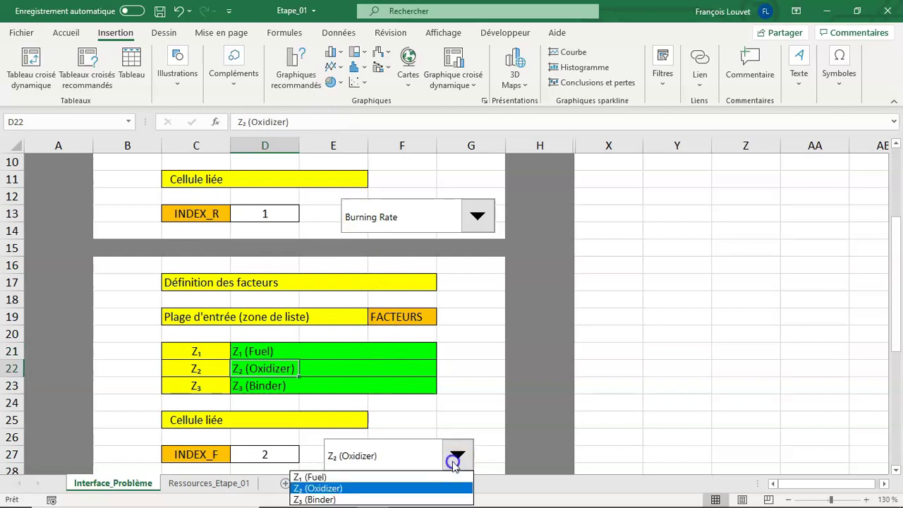
{"action": "left_click", "coordinate": [427, 474]}
- Set the sheet zoom to 100%
{"action": "left_click", "coordinate": [471, 417]}
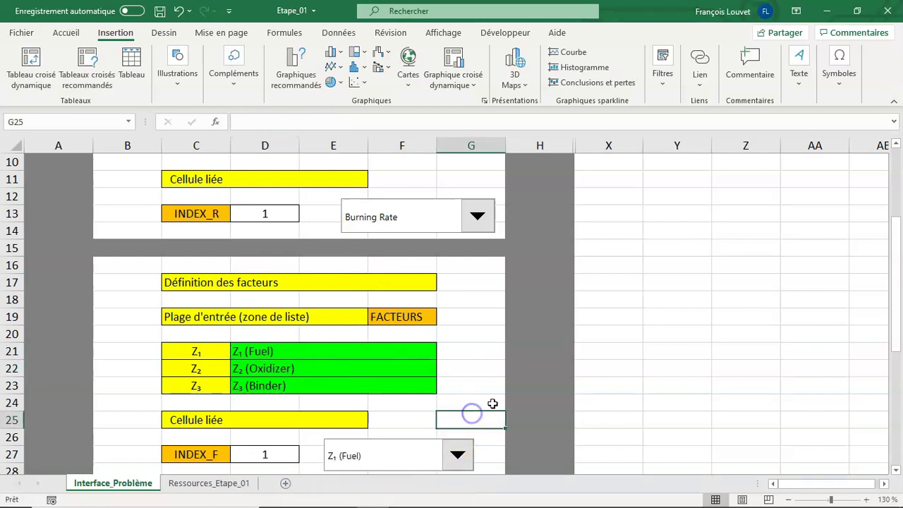
{"action": "scroll", "coordinate": [500, 371], "scroll_direction": "up", "scroll_amount": 1}
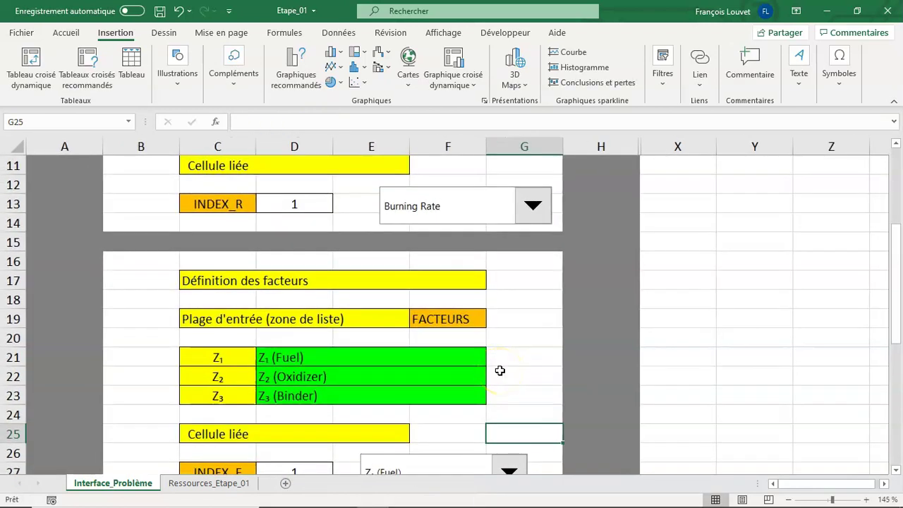
{"action": "scroll", "coordinate": [499, 370], "scroll_direction": "down", "scroll_amount": 1}
{"action": "scroll", "coordinate": [499, 370], "scroll_direction": "down", "scroll_amount": 1}
{"action": "scroll", "coordinate": [498, 369], "scroll_direction": "down", "scroll_amount": 2}
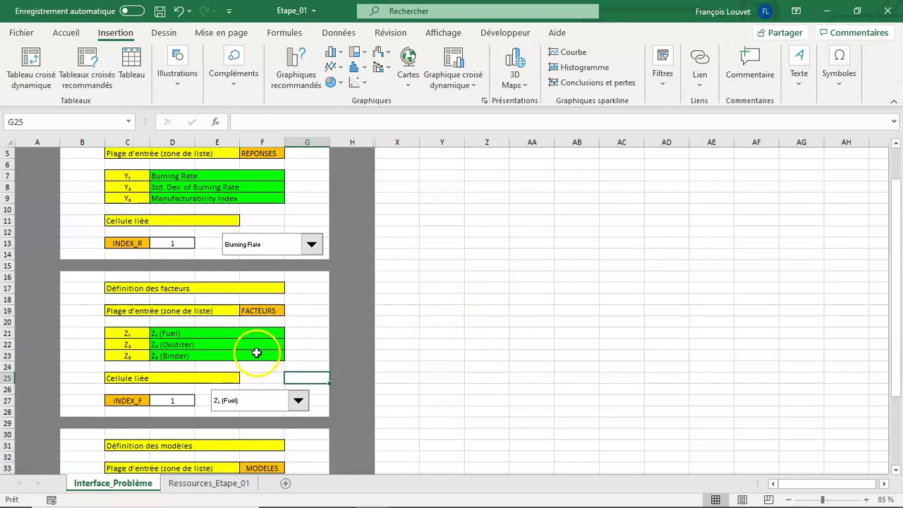
{"action": "mouse_move", "coordinate": [868, 504]}
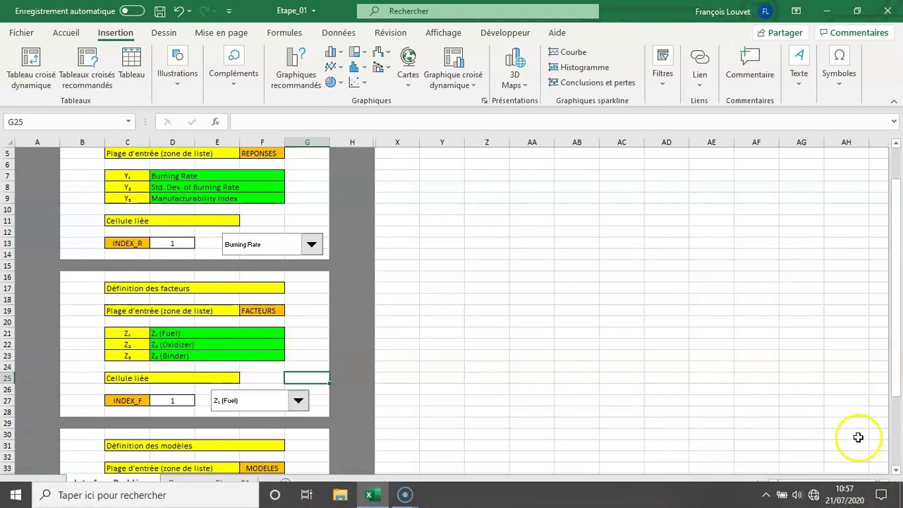
{"action": "left_click", "coordinate": [867, 500]}
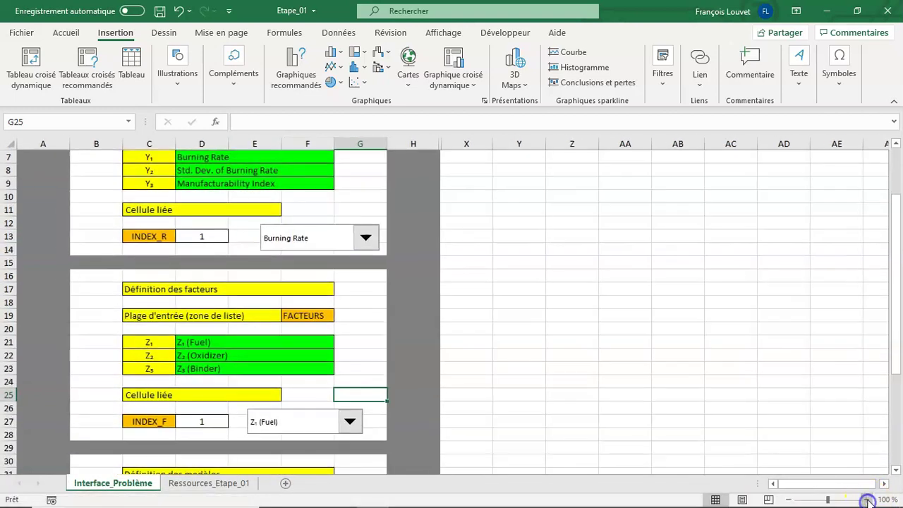
- Select columns H to AA and unhide the hidden columns with Afficher
{"action": "scroll", "coordinate": [638, 345], "scroll_direction": "up", "scroll_amount": 2}
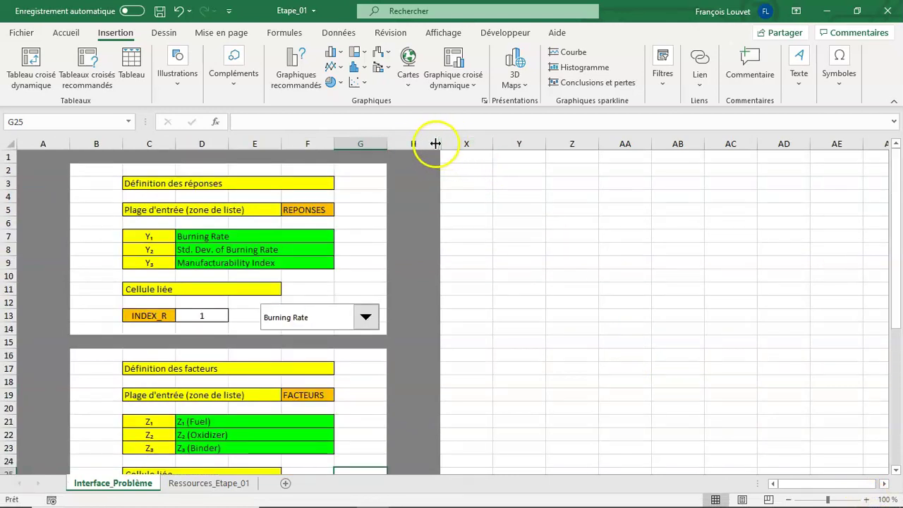
{"action": "left_click_drag", "start_coordinate": [434, 143], "coordinate": [605, 155]}
{"action": "right_click", "coordinate": [581, 144]}
{"action": "left_click", "coordinate": [664, 364]}
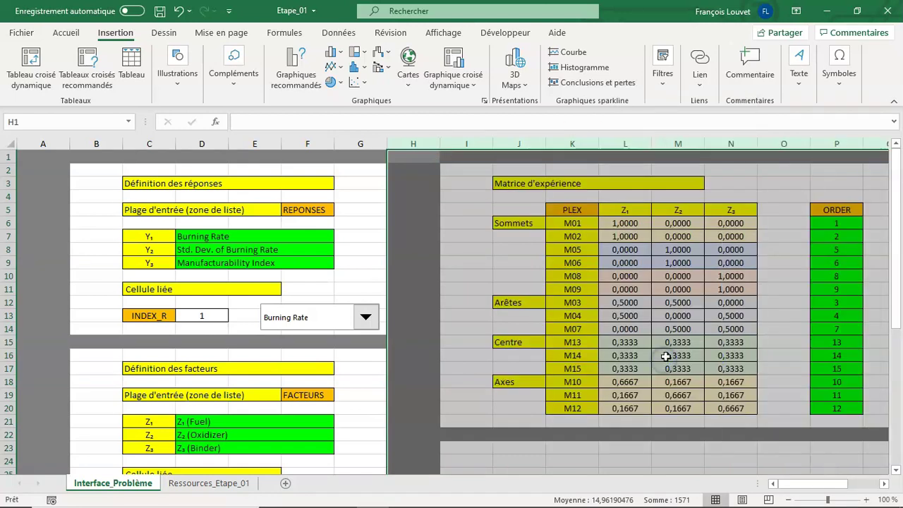
{"action": "left_click", "coordinate": [666, 356]}
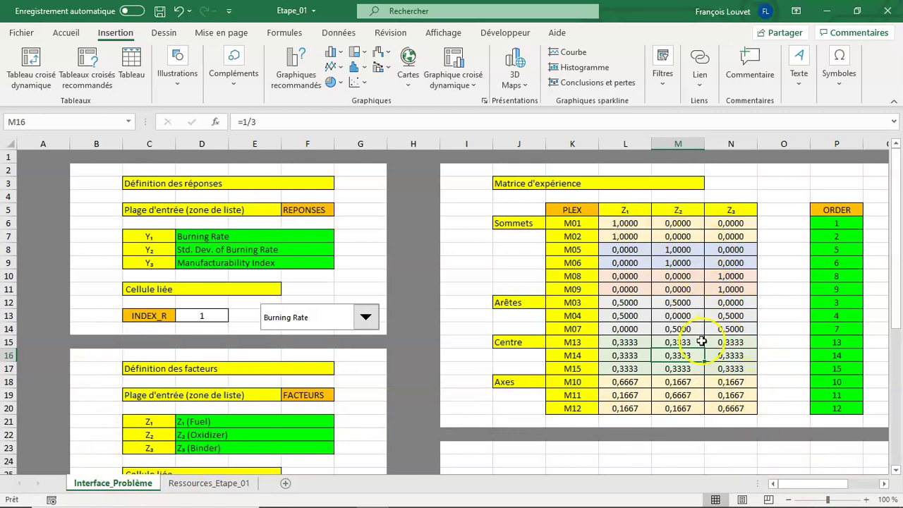
{"action": "mouse_move", "coordinate": [625, 223]}
{"action": "left_mouse_down"}
{"action": "mouse_move", "coordinate": [677, 237]}
{"action": "mouse_move", "coordinate": [657, 262]}
{"action": "mouse_move", "coordinate": [716, 289]}
{"action": "left_mouse_up"}
{"action": "left_click", "coordinate": [654, 278]}
{"action": "left_click_drag", "start_coordinate": [625, 302], "coordinate": [722, 326]}
{"action": "left_click_drag", "start_coordinate": [627, 342], "coordinate": [714, 368]}
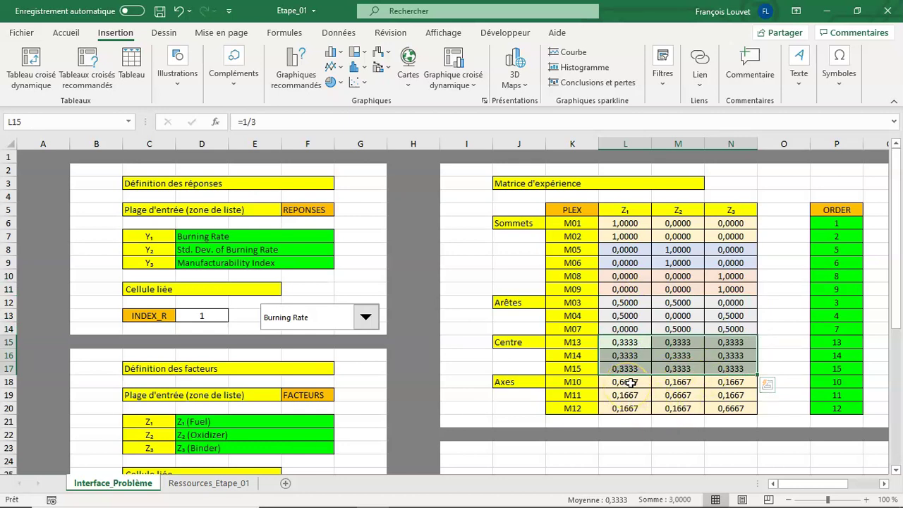
{"action": "left_click_drag", "start_coordinate": [629, 381], "coordinate": [711, 410]}
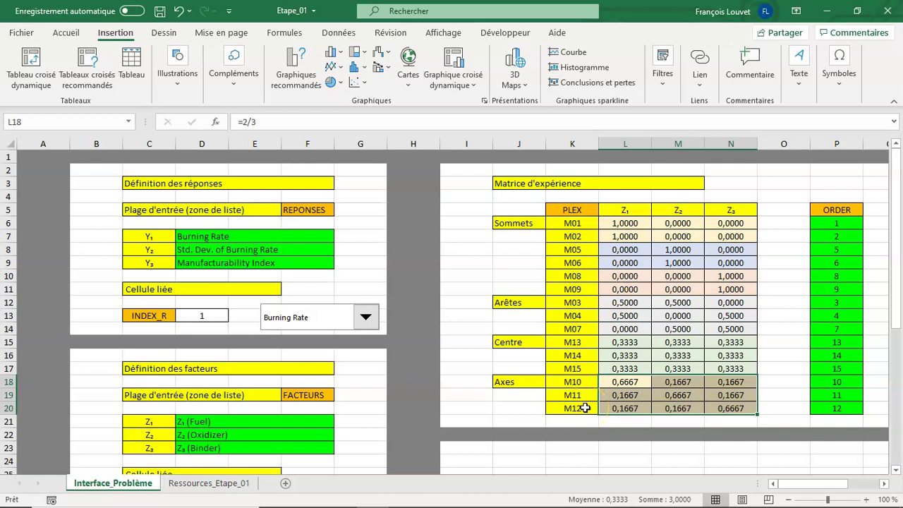
{"action": "left_click", "coordinate": [528, 225]}
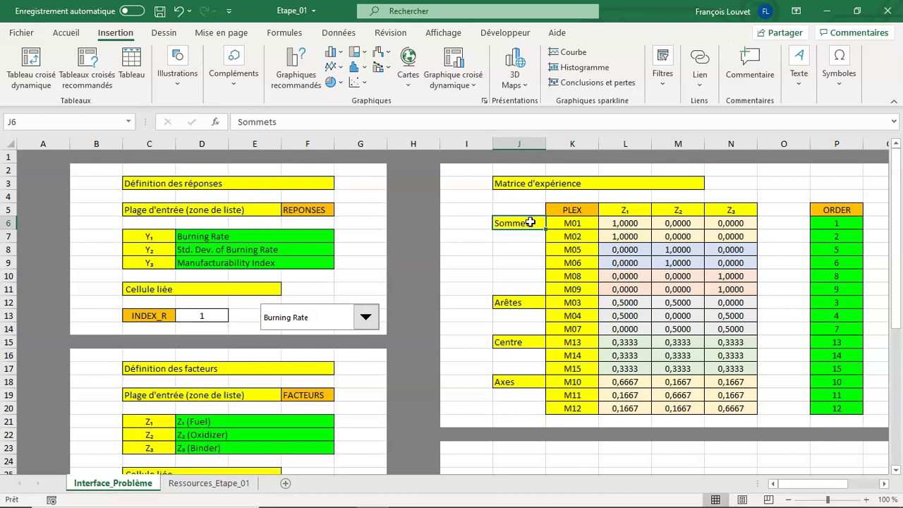
{"action": "left_click", "coordinate": [536, 302]}
{"action": "left_click", "coordinate": [533, 343]}
{"action": "left_click", "coordinate": [526, 381]}
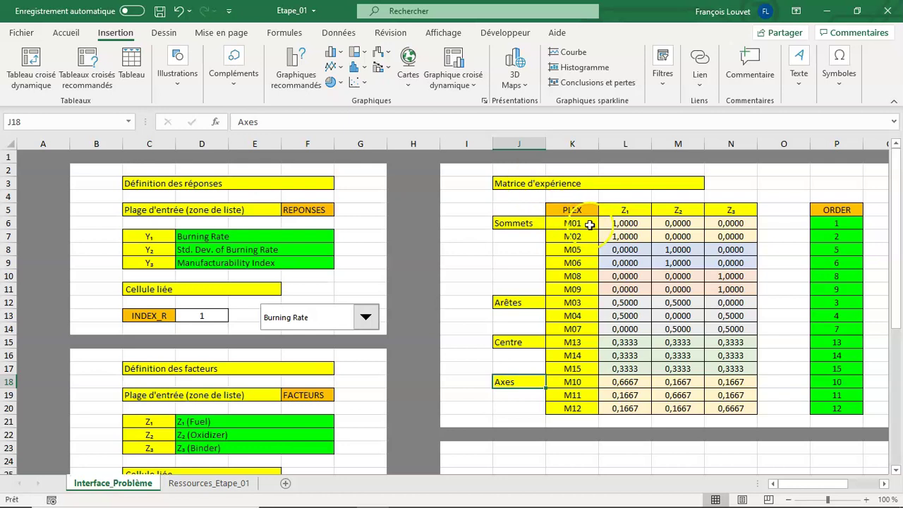
{"action": "left_click_drag", "start_coordinate": [615, 225], "coordinate": [741, 409]}
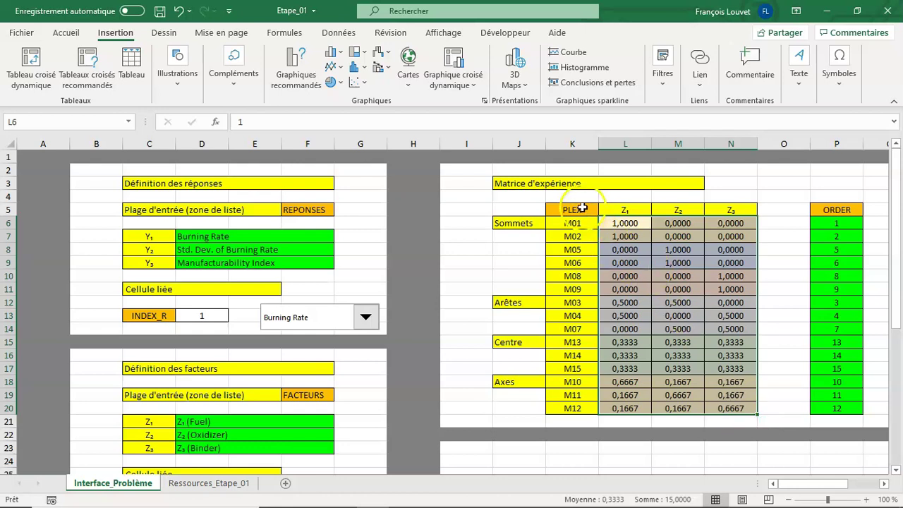
{"action": "mouse_move", "coordinate": [611, 224]}
{"action": "left_mouse_down"}
{"action": "mouse_move", "coordinate": [730, 290]}
{"action": "mouse_move", "coordinate": [737, 409]}
{"action": "left_mouse_up"}
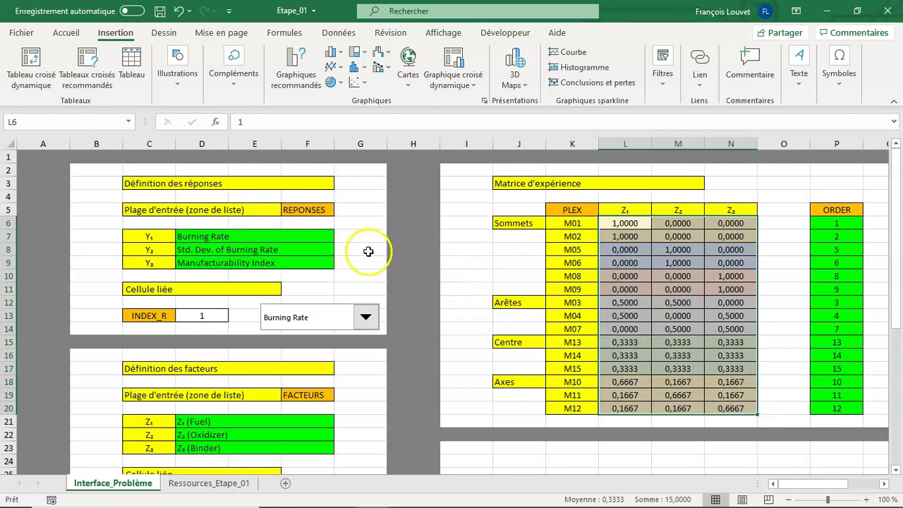
- Define the selected L6:N20 matrix as the name PLEX via Formules > Définir un nom
{"action": "left_click", "coordinate": [286, 33]}
{"action": "left_click", "coordinate": [416, 53]}
{"action": "type", "text": "PLEX"}
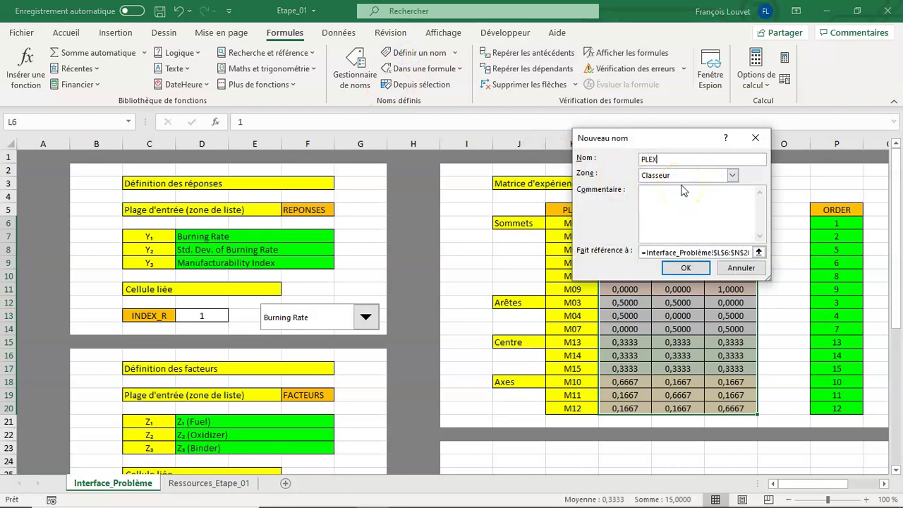
{"action": "left_click", "coordinate": [684, 272]}
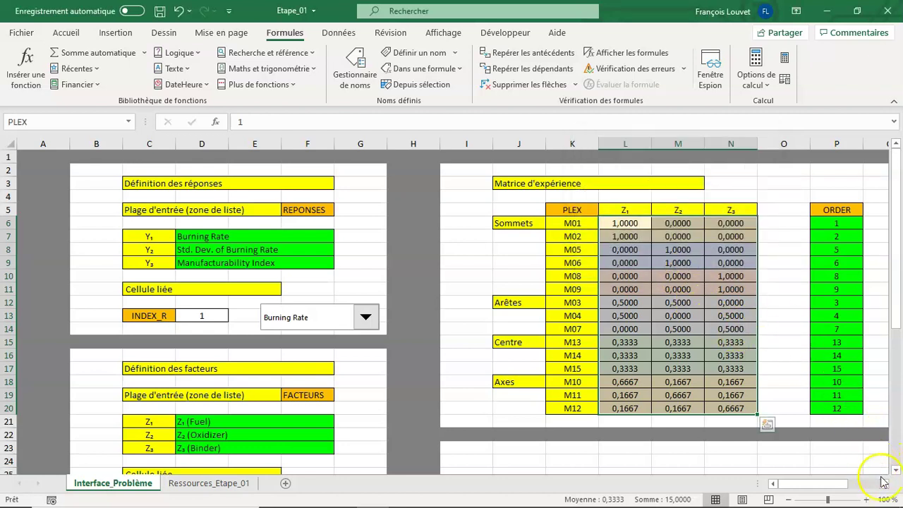
{"action": "scroll", "coordinate": [881, 482], "scroll_direction": "right", "scroll_amount": 3}
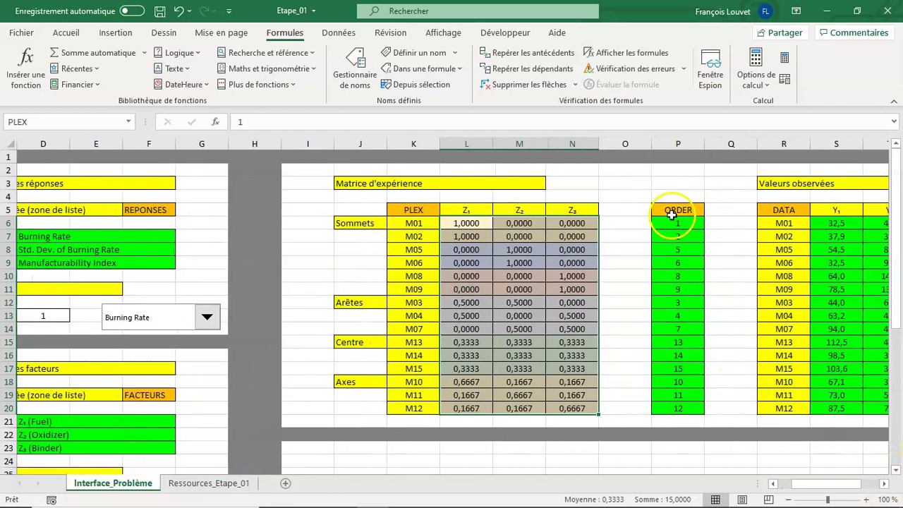
- Select P6:P20 and define it as the workbook-scoped name ORDER
{"action": "left_click_drag", "start_coordinate": [673, 221], "coordinate": [679, 406]}
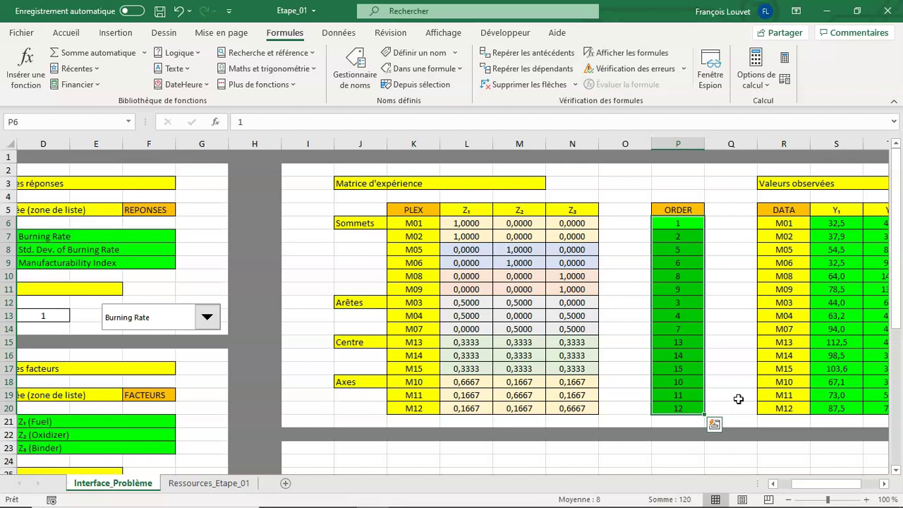
{"action": "left_click_drag", "start_coordinate": [691, 223], "coordinate": [678, 405]}
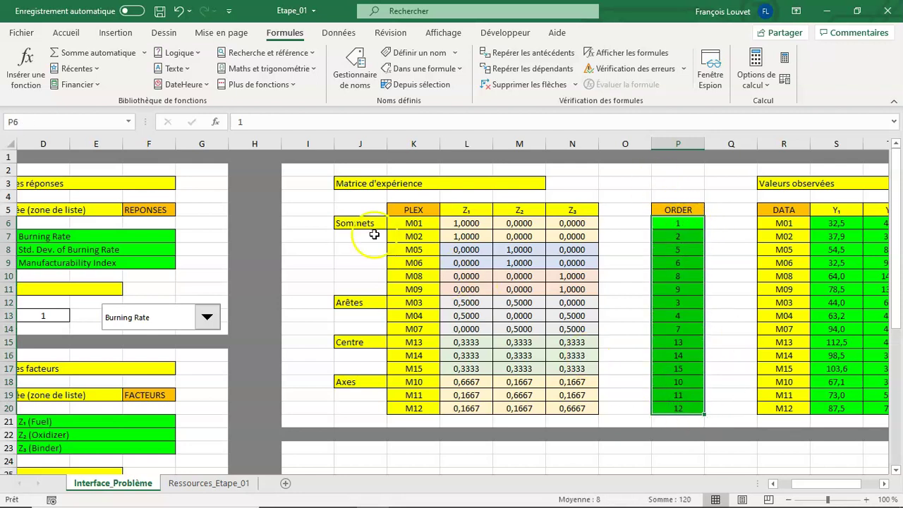
{"action": "left_click", "coordinate": [409, 53]}
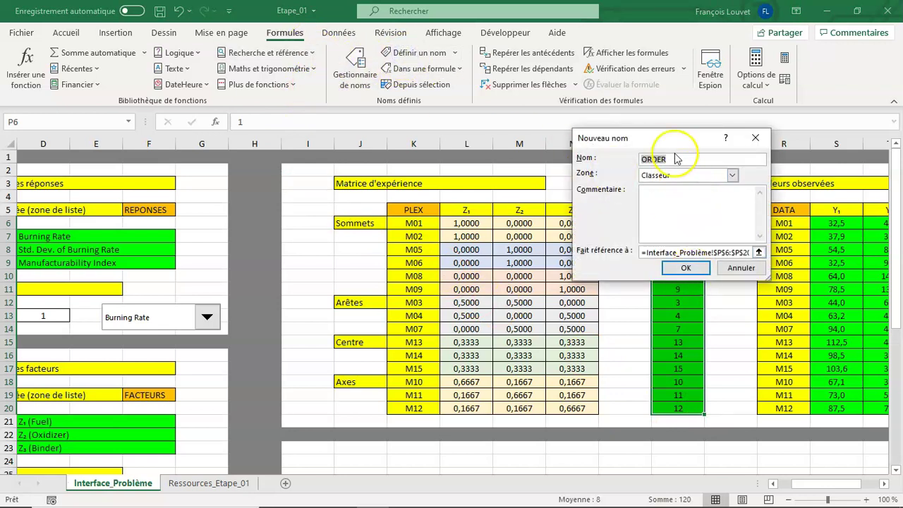
{"action": "left_click_drag", "start_coordinate": [673, 138], "coordinate": [512, 139]}
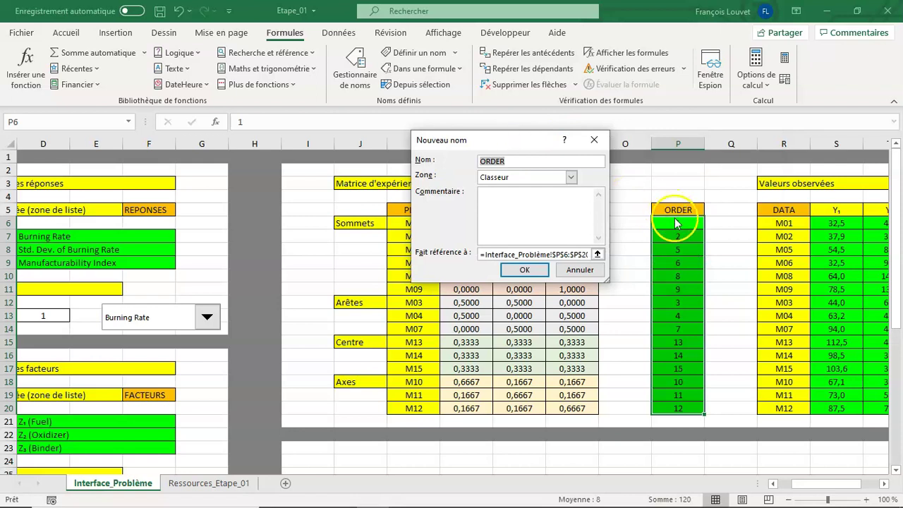
{"action": "left_click", "coordinate": [528, 270]}
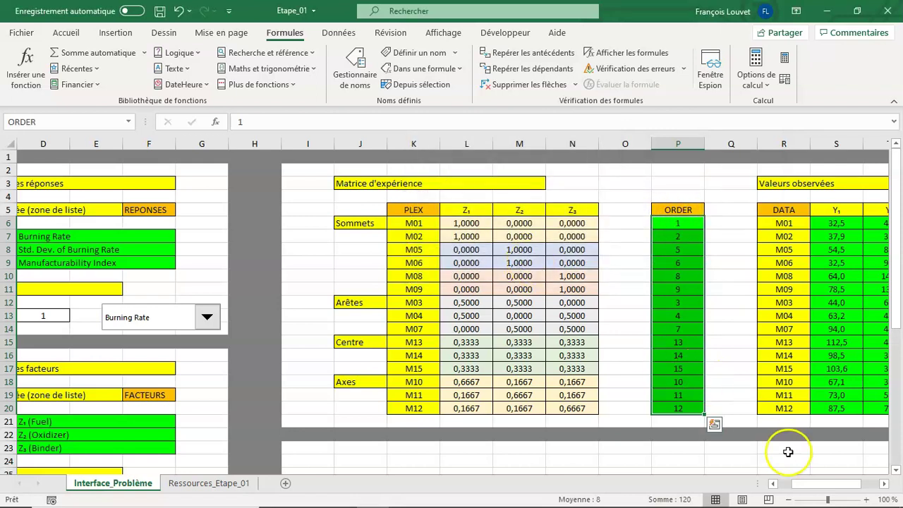
{"action": "left_click", "coordinate": [884, 484]}
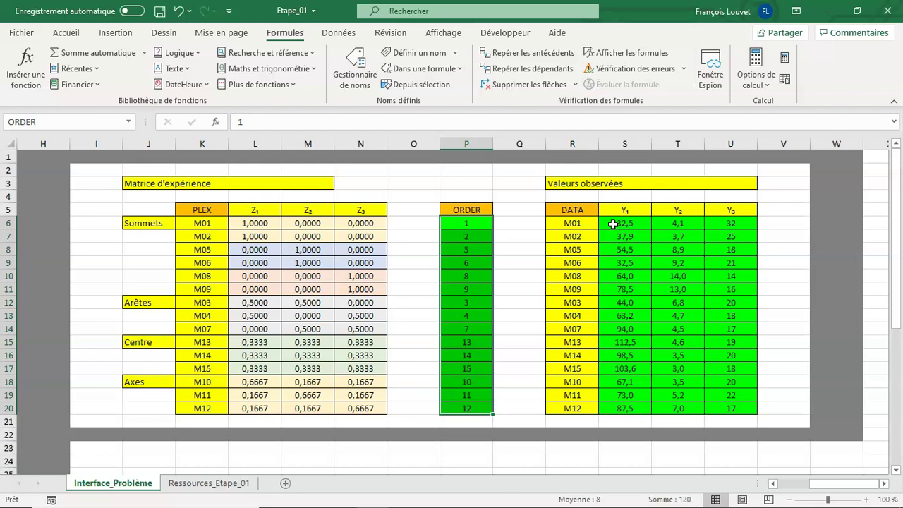
- Select S6:U20 and define it as the workbook-scoped name DATA
{"action": "mouse_move", "coordinate": [613, 224]}
{"action": "left_mouse_down"}
{"action": "mouse_move", "coordinate": [748, 374]}
{"action": "mouse_move", "coordinate": [747, 406]}
{"action": "left_mouse_up"}
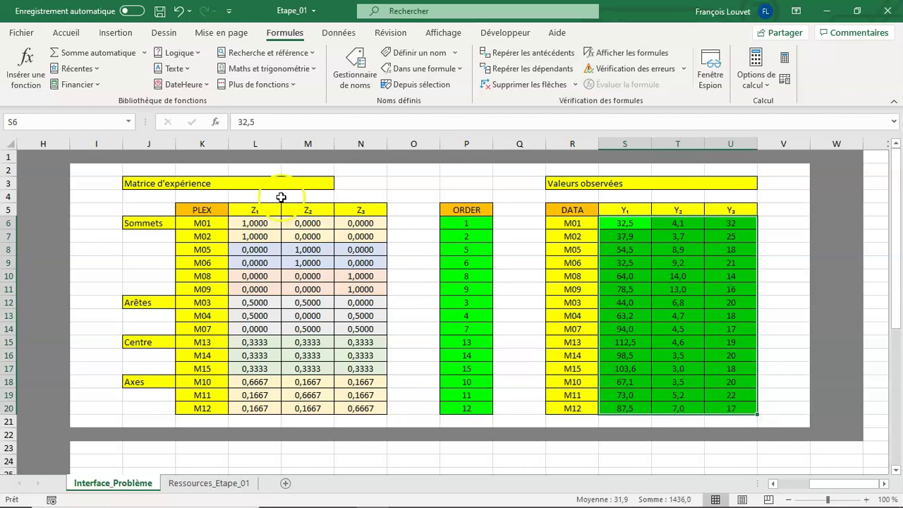
{"action": "left_click", "coordinate": [404, 54]}
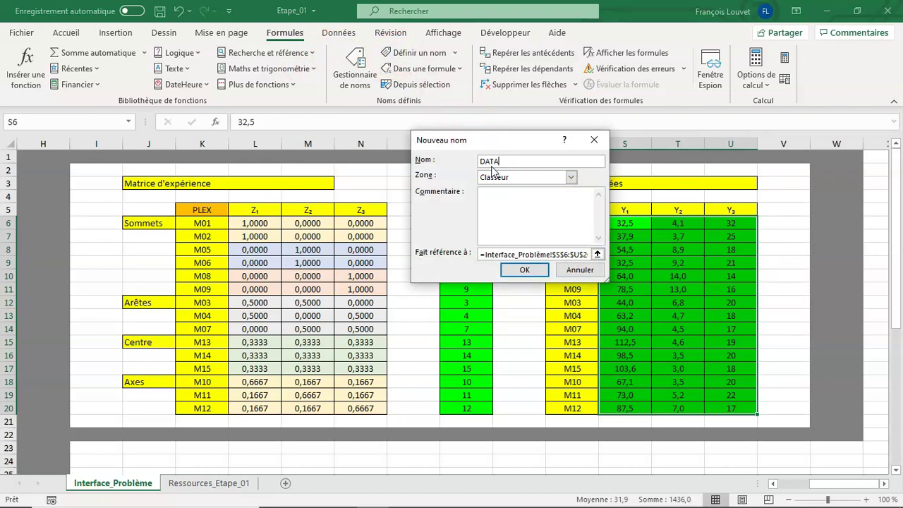
{"action": "key", "text": "Return"}
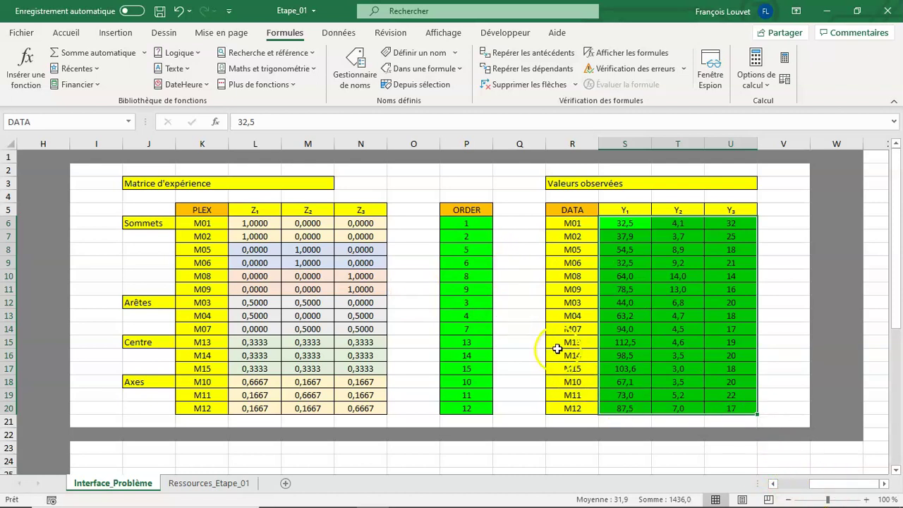
{"action": "scroll", "coordinate": [558, 347], "scroll_direction": "down", "scroll_amount": 1}
- Set the response combo box to Std. Dev. of Burning Rate
{"action": "scroll", "coordinate": [555, 346], "scroll_direction": "down", "scroll_amount": 1}
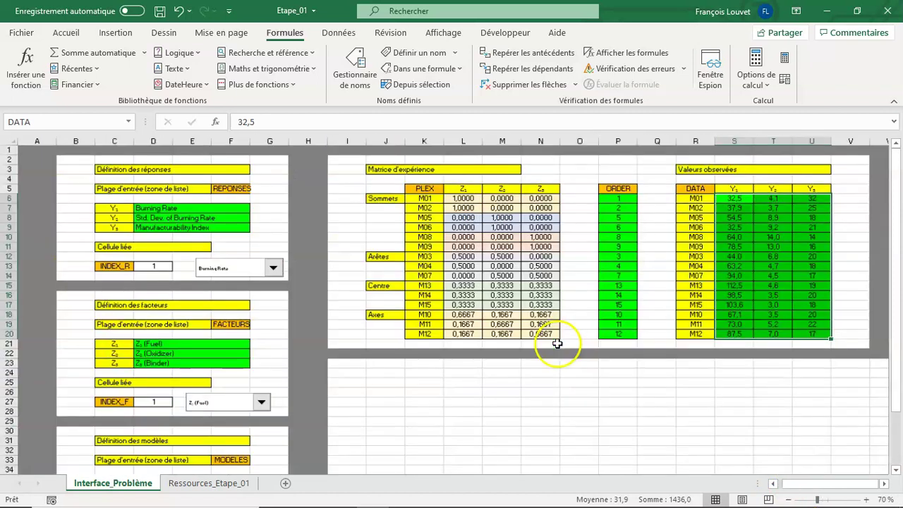
{"action": "left_click", "coordinate": [261, 261]}
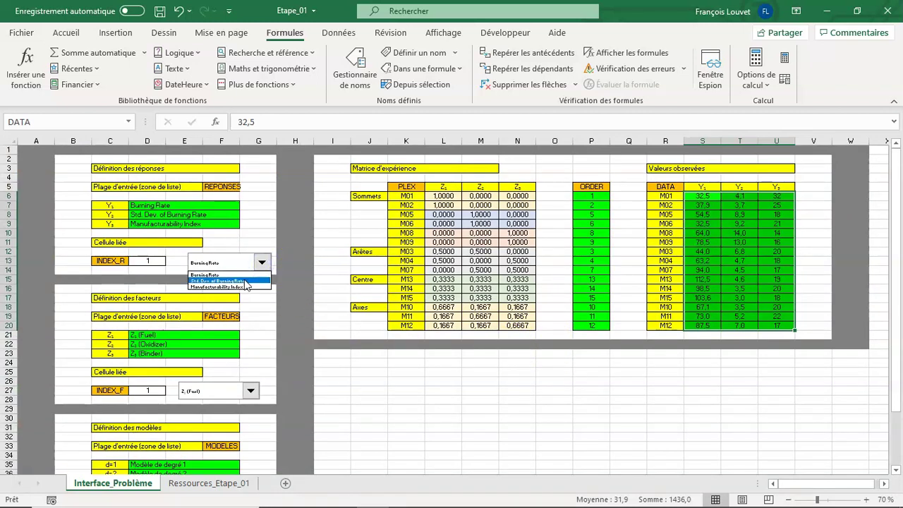
{"action": "left_click", "coordinate": [247, 282]}
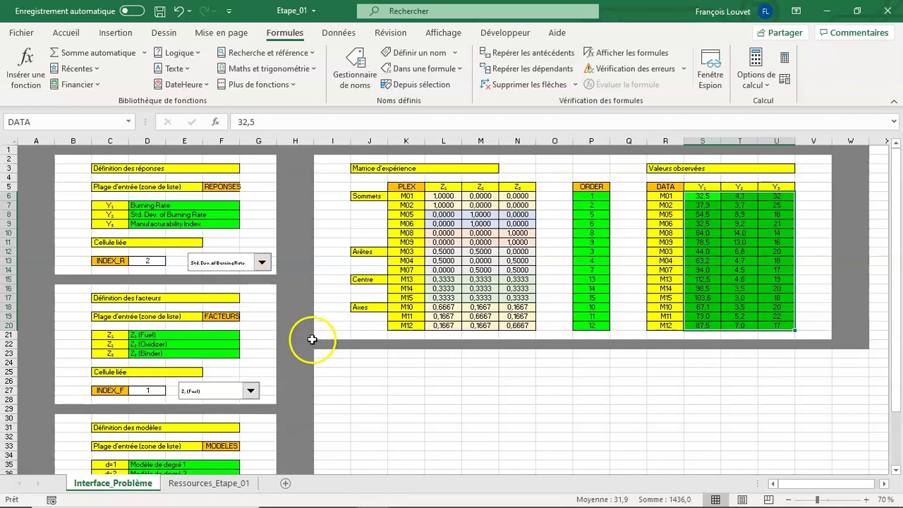
{"action": "scroll", "coordinate": [321, 337], "scroll_direction": "up", "scroll_amount": 4}
{"action": "left_click_drag", "start_coordinate": [829, 482], "coordinate": [774, 483]}
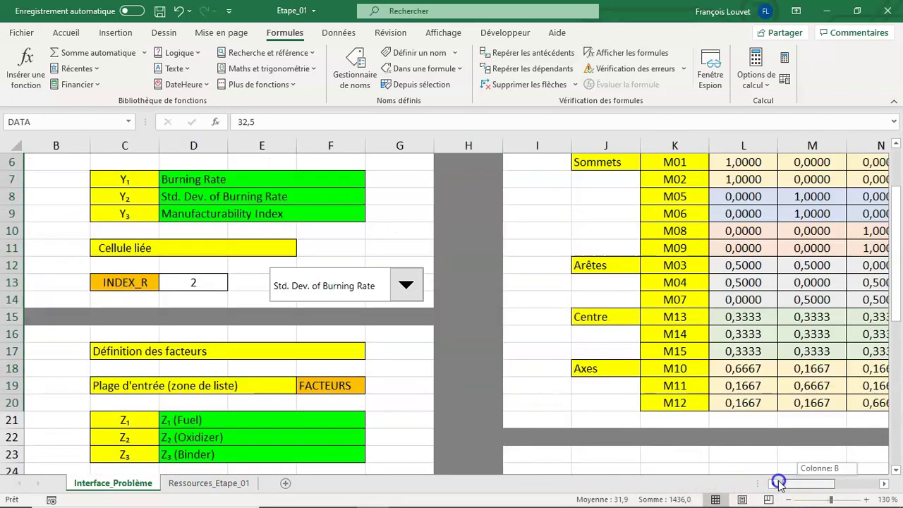
{"action": "scroll", "coordinate": [550, 419], "scroll_direction": "up", "scroll_amount": 1}
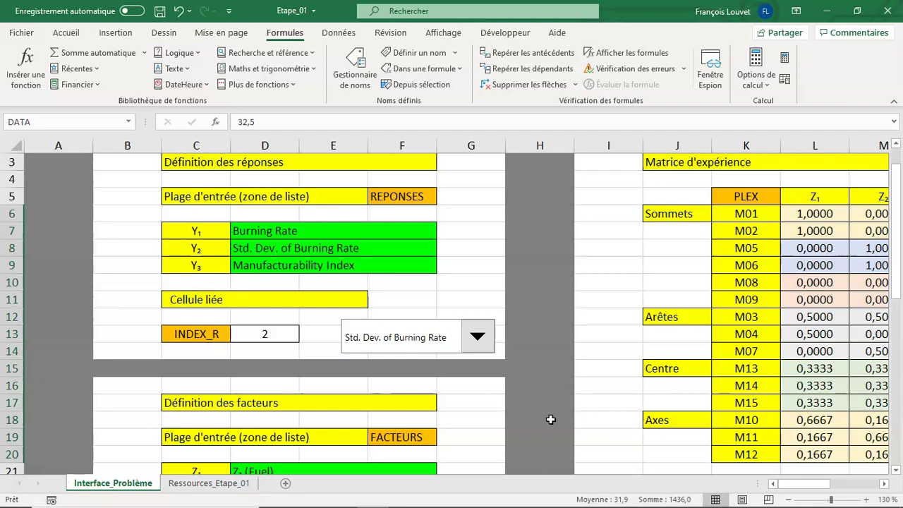
{"action": "left_click_drag", "start_coordinate": [807, 485], "coordinate": [854, 486]}
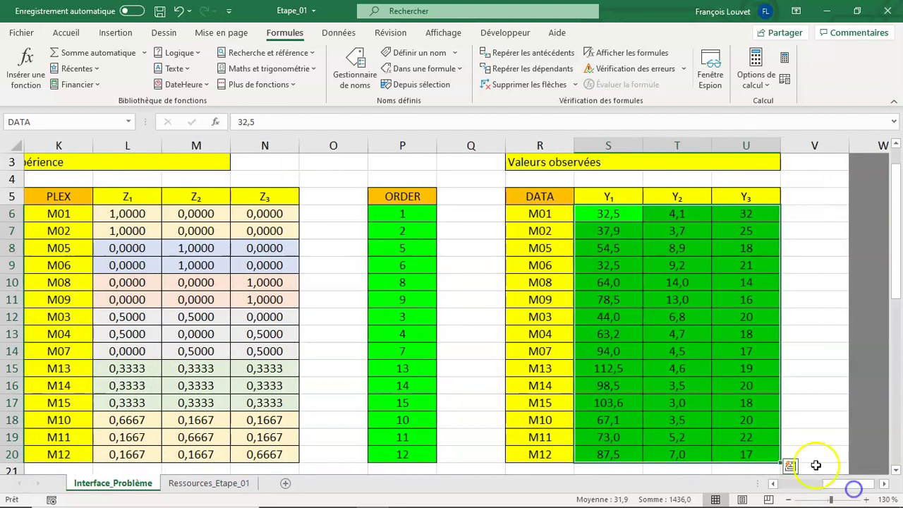
- Select the Y₂ values column, then set the factor combo box to Z₃ (Binder)
{"action": "left_click_drag", "start_coordinate": [676, 215], "coordinate": [686, 452]}
{"action": "left_click_drag", "start_coordinate": [846, 485], "coordinate": [769, 480]}
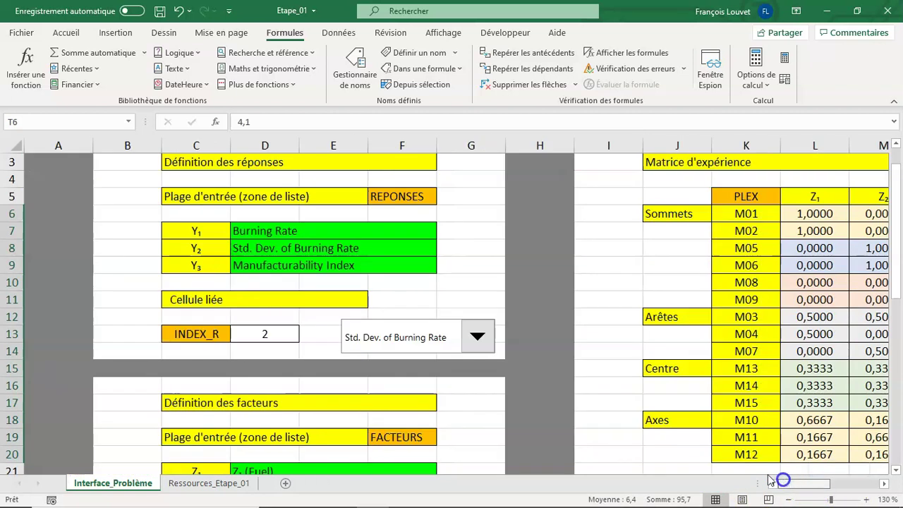
{"action": "scroll", "coordinate": [485, 362], "scroll_direction": "down", "scroll_amount": 1}
{"action": "scroll", "coordinate": [485, 362], "scroll_direction": "down", "scroll_amount": 1}
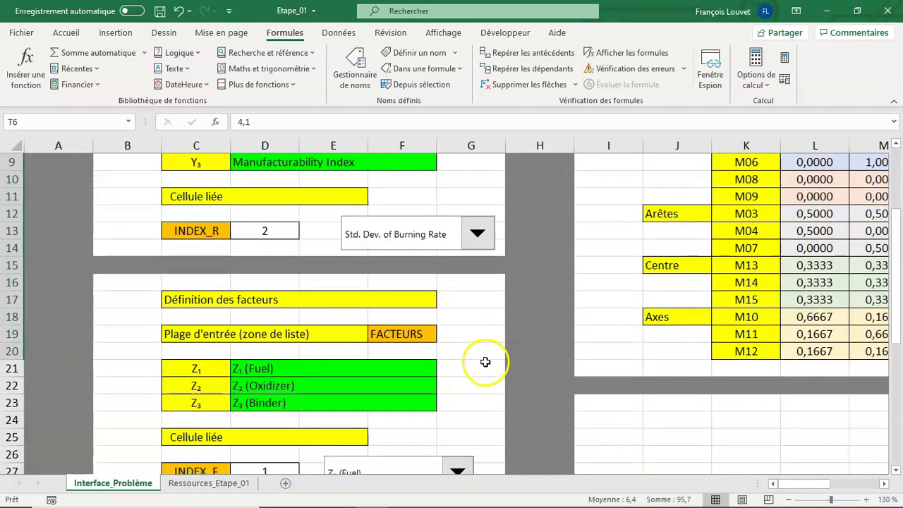
{"action": "scroll", "coordinate": [485, 362], "scroll_direction": "down", "scroll_amount": 1}
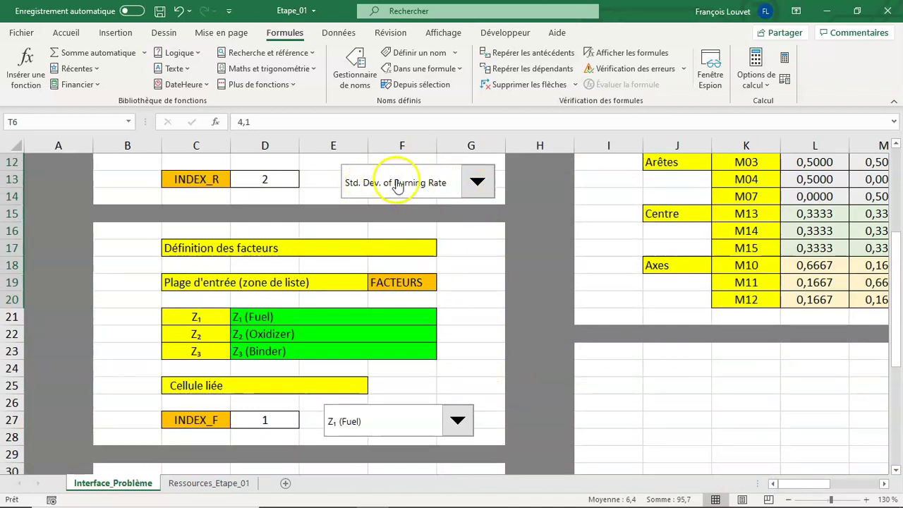
{"action": "left_click", "coordinate": [457, 421]}
{"action": "left_click", "coordinate": [407, 463]}
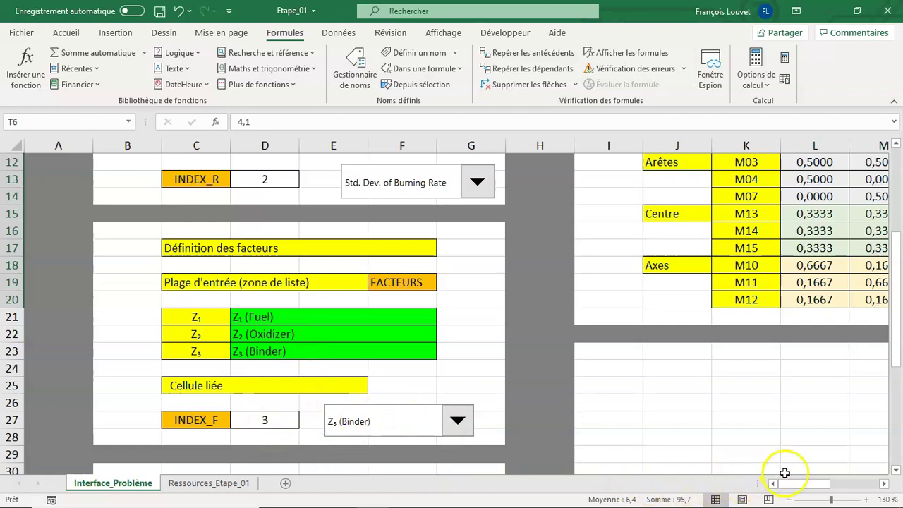
{"action": "left_click_drag", "start_coordinate": [789, 484], "coordinate": [797, 485]}
{"action": "scroll", "coordinate": [790, 465], "scroll_direction": "up", "scroll_amount": 4}
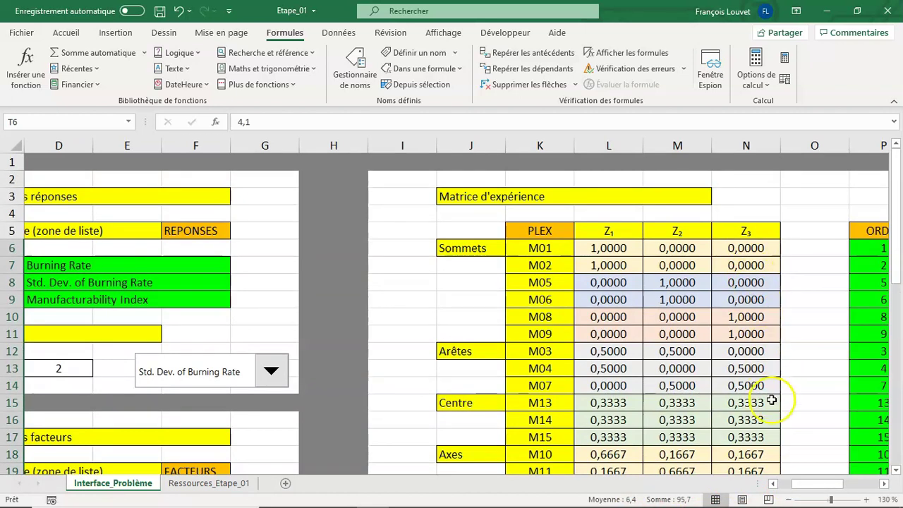
{"action": "scroll", "coordinate": [778, 445], "scroll_direction": "down", "scroll_amount": 1}
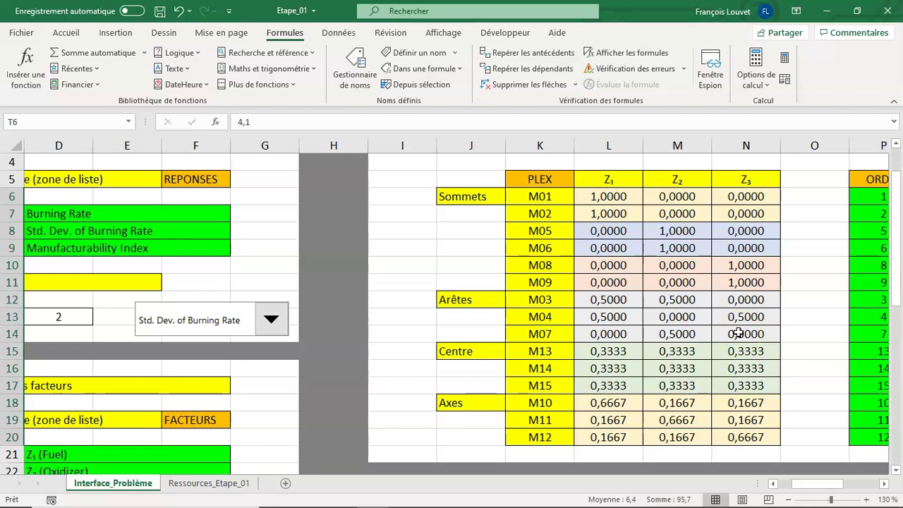
{"action": "left_click_drag", "start_coordinate": [807, 484], "coordinate": [821, 473]}
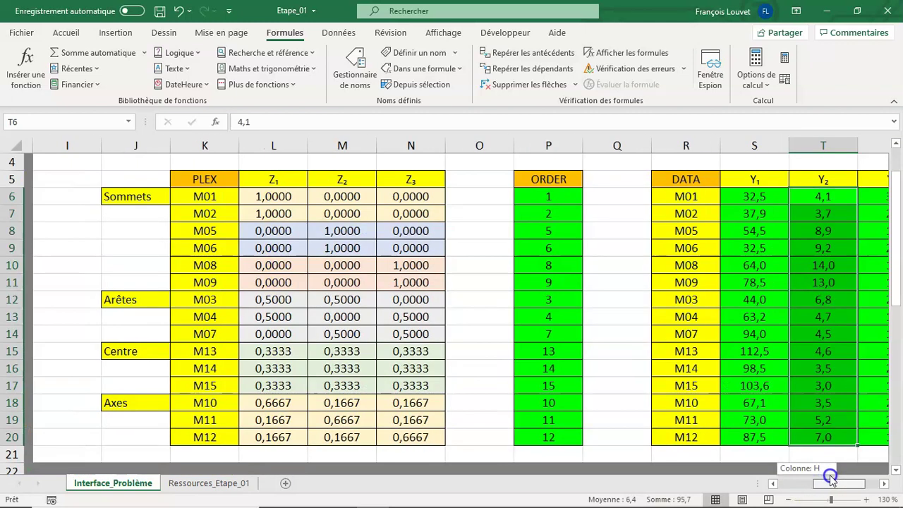
{"action": "left_click", "coordinate": [811, 199]}
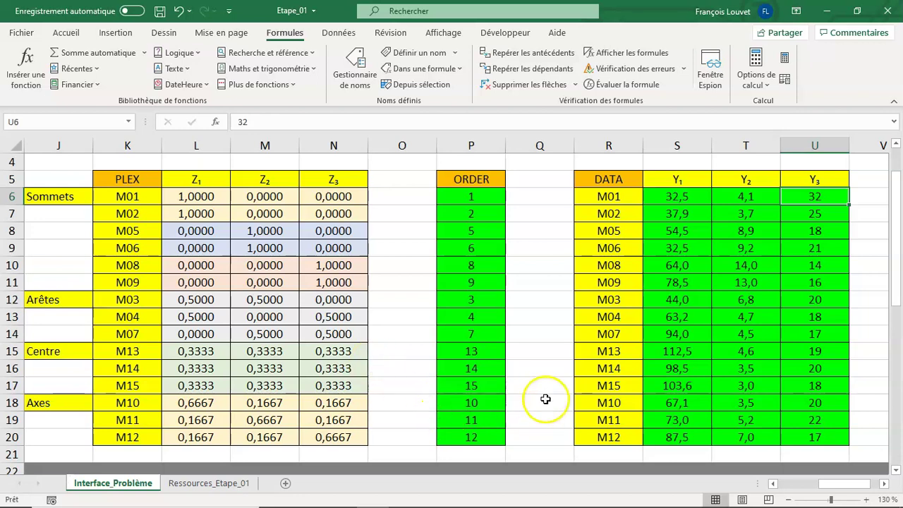
{"action": "scroll", "coordinate": [466, 265], "scroll_direction": "down", "scroll_amount": 2}
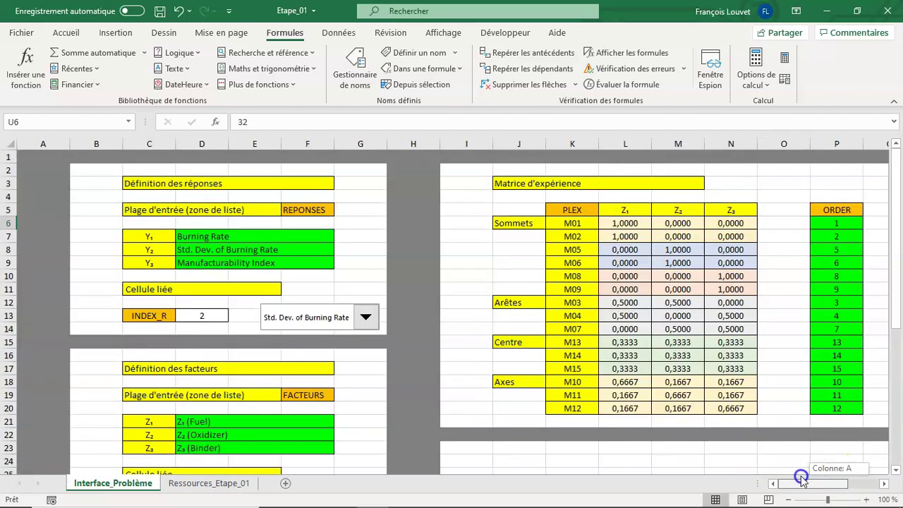
{"action": "left_click_drag", "start_coordinate": [842, 483], "coordinate": [740, 470]}
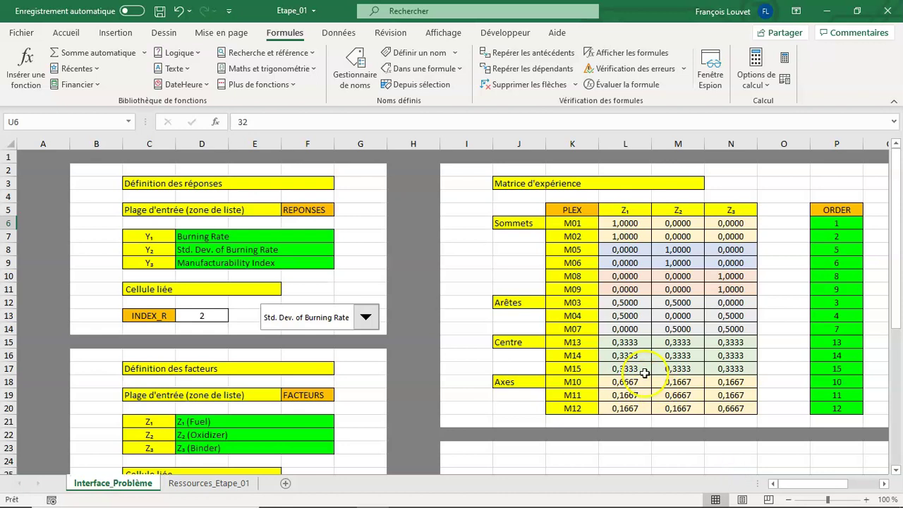
{"action": "scroll", "coordinate": [644, 372], "scroll_direction": "down", "scroll_amount": 1}
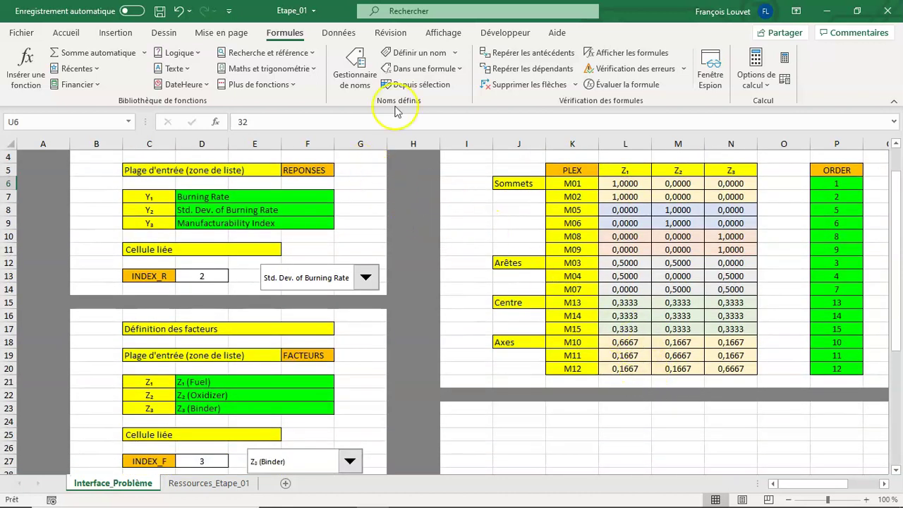
{"action": "left_click", "coordinate": [358, 65]}
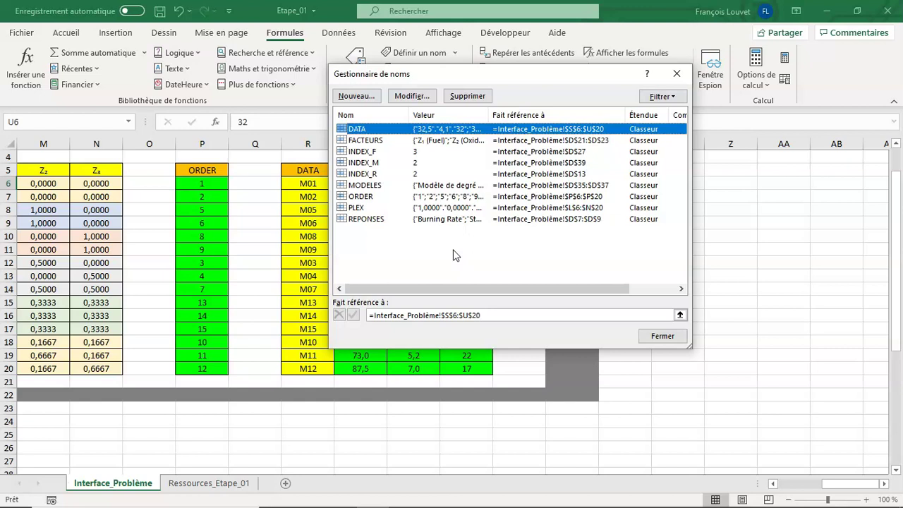
{"action": "left_click", "coordinate": [663, 335]}
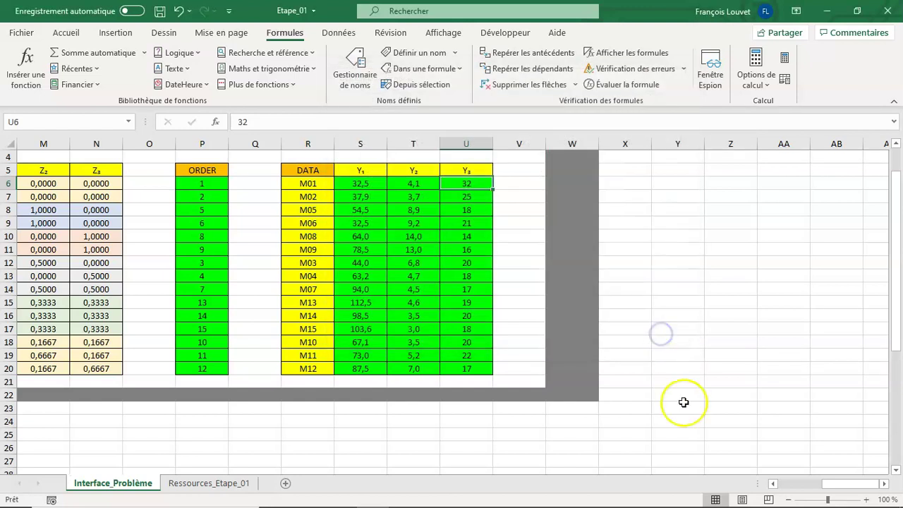
- Set response to Burning Rate and factor to Z₁ (Fuel), then select cell J28
{"action": "left_click_drag", "start_coordinate": [825, 485], "coordinate": [790, 485]}
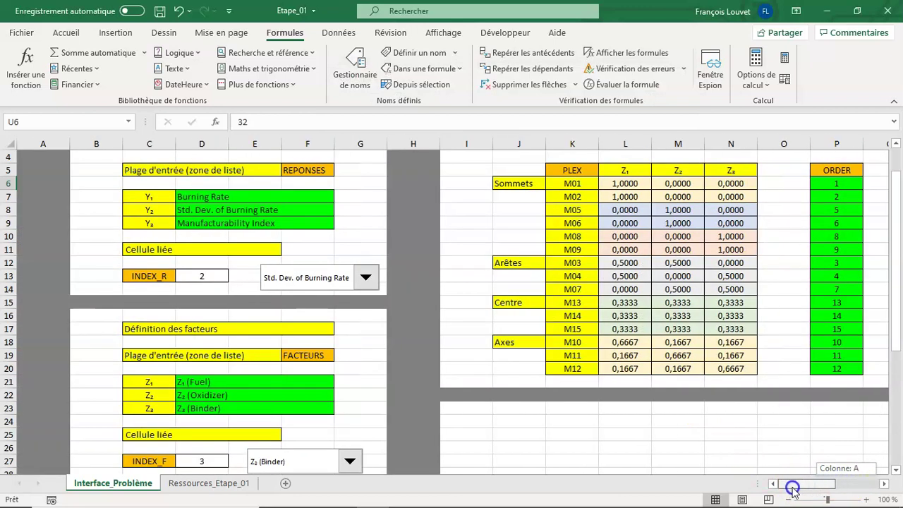
{"action": "scroll", "coordinate": [433, 390], "scroll_direction": "down", "scroll_amount": 1}
{"action": "scroll", "coordinate": [433, 390], "scroll_direction": "down", "scroll_amount": 1}
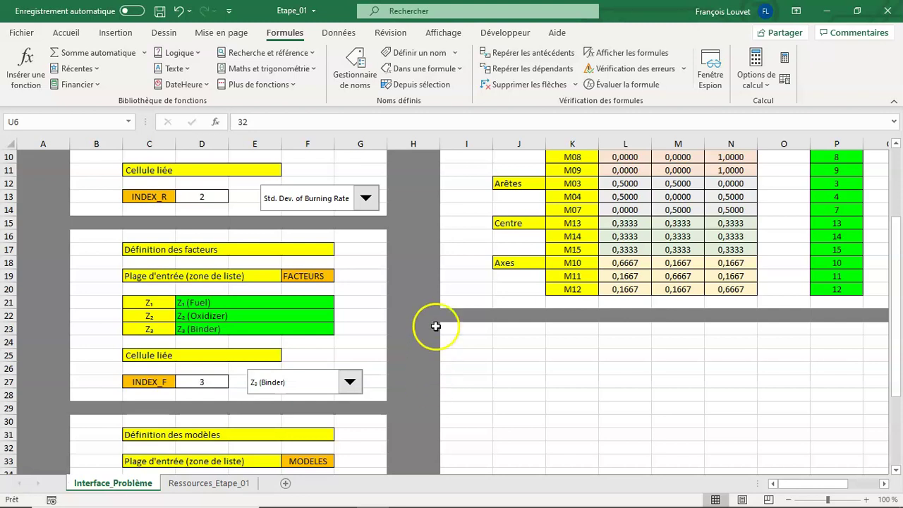
{"action": "left_click", "coordinate": [366, 199]}
{"action": "left_click", "coordinate": [356, 215]}
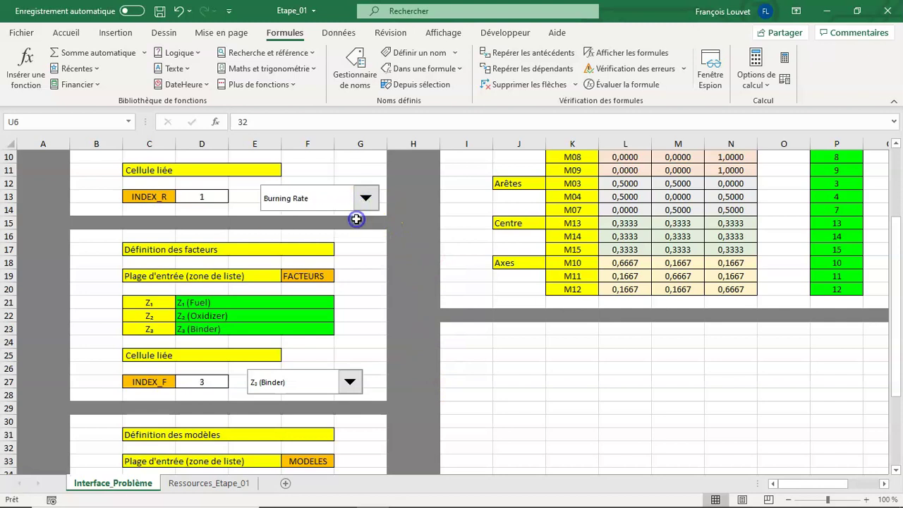
{"action": "left_click", "coordinate": [350, 382]}
{"action": "left_click", "coordinate": [329, 400]}
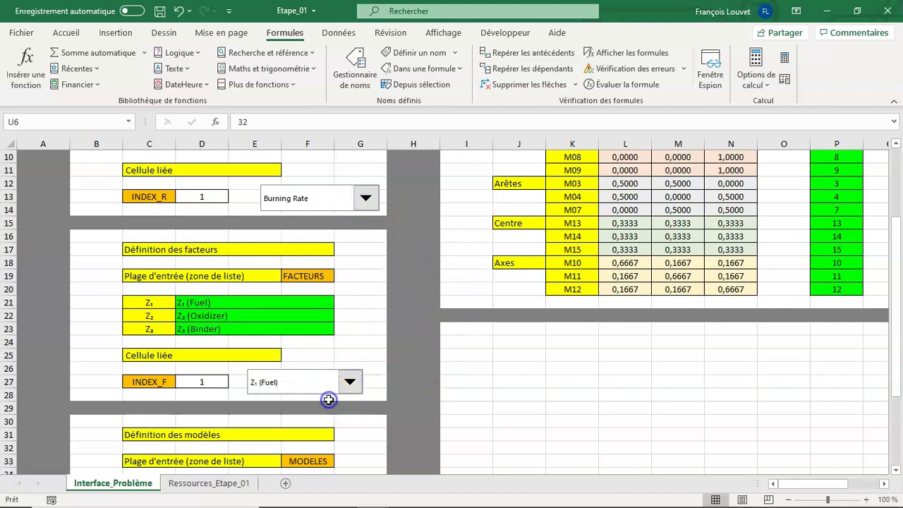
{"action": "left_click", "coordinate": [511, 390]}
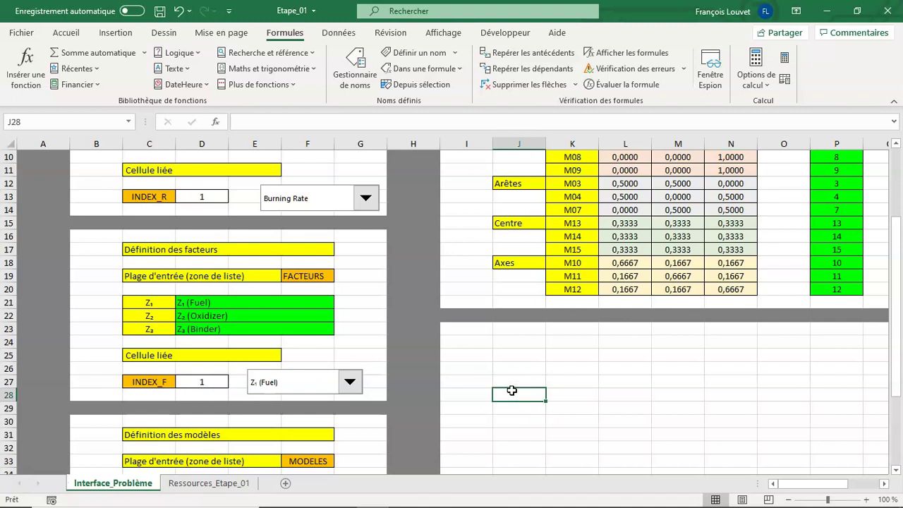